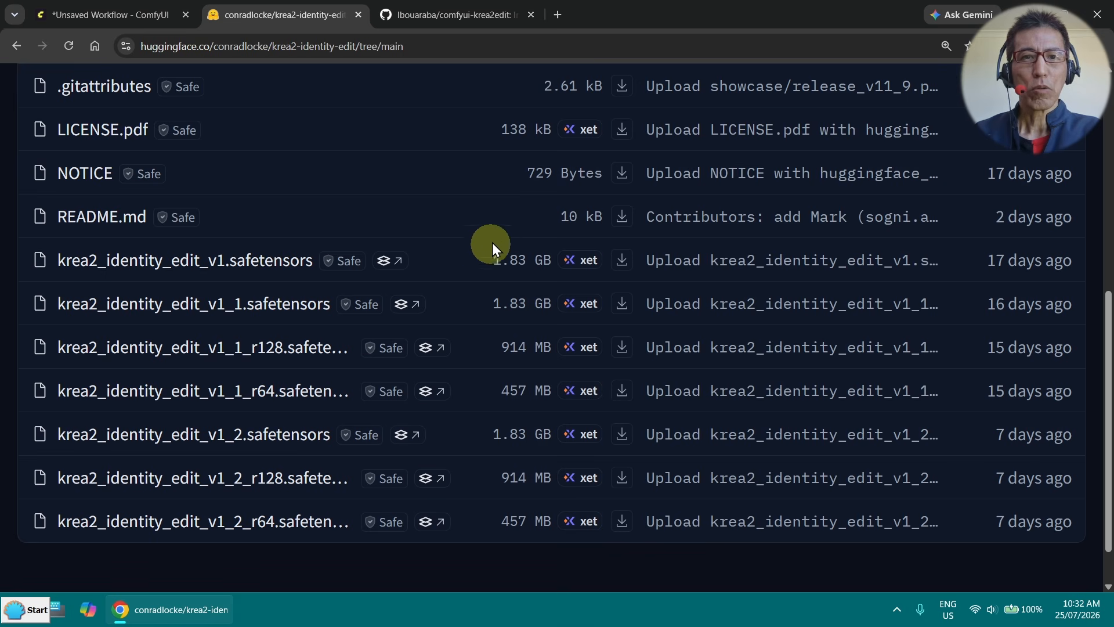
- Review the comfyui-krea2edit repository's file list on GitHub and open its workflows folder
{"action": "left_click", "coordinate": [427, 15]}
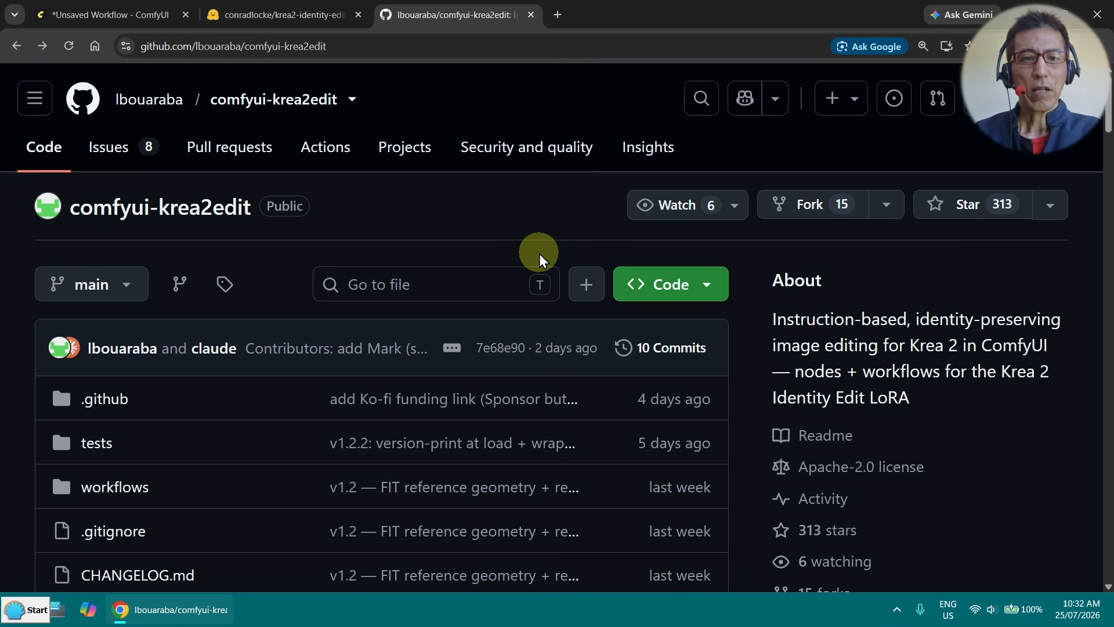
{"action": "scroll", "coordinate": [537, 252], "scroll_direction": "down", "scroll_amount": 3}
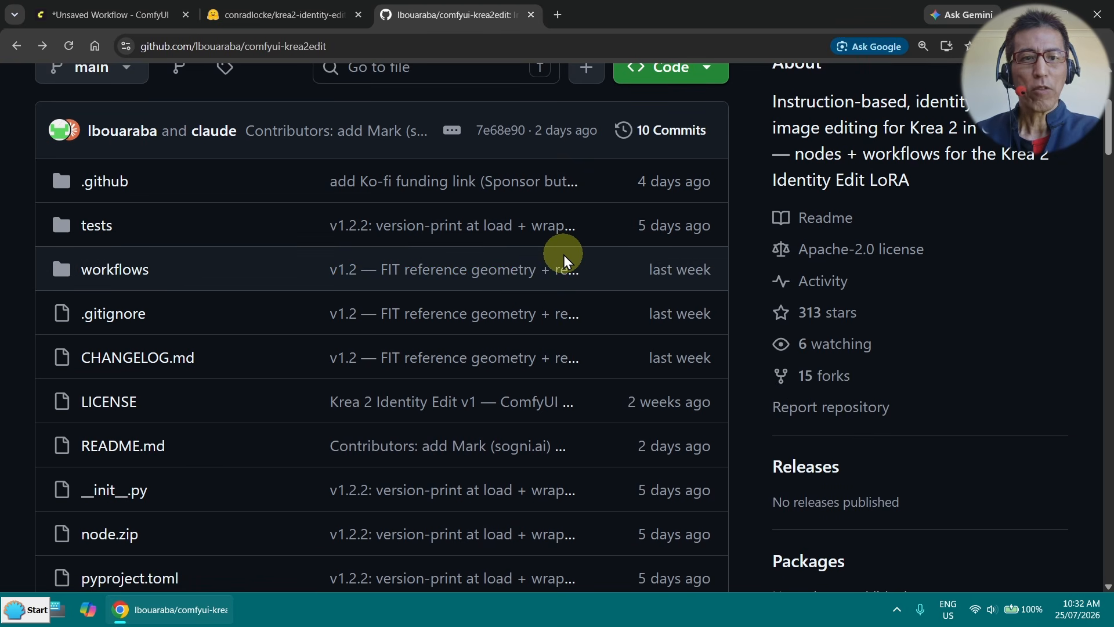
{"action": "scroll", "coordinate": [563, 256], "scroll_direction": "up", "scroll_amount": 3}
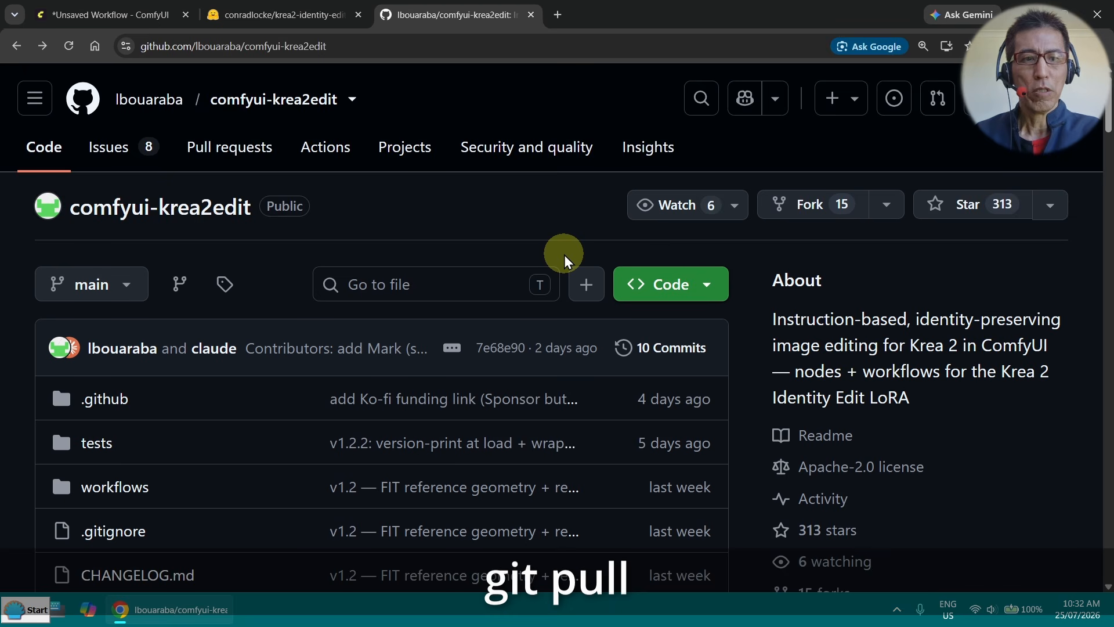
{"action": "scroll", "coordinate": [564, 257], "scroll_direction": "down", "scroll_amount": 3}
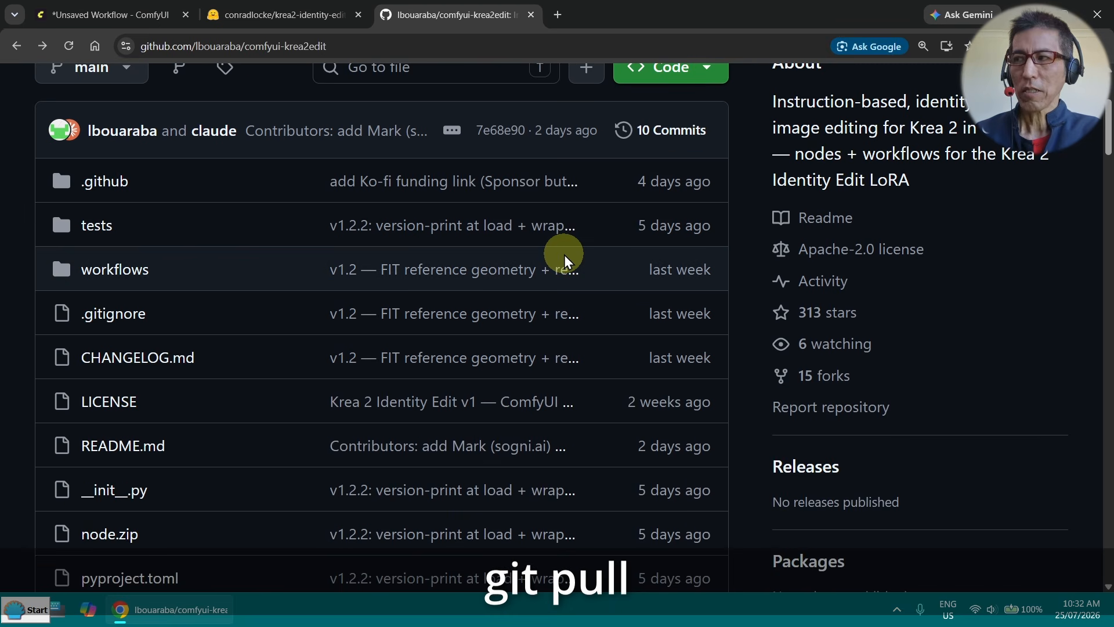
{"action": "scroll", "coordinate": [566, 253], "scroll_direction": "up", "scroll_amount": 1}
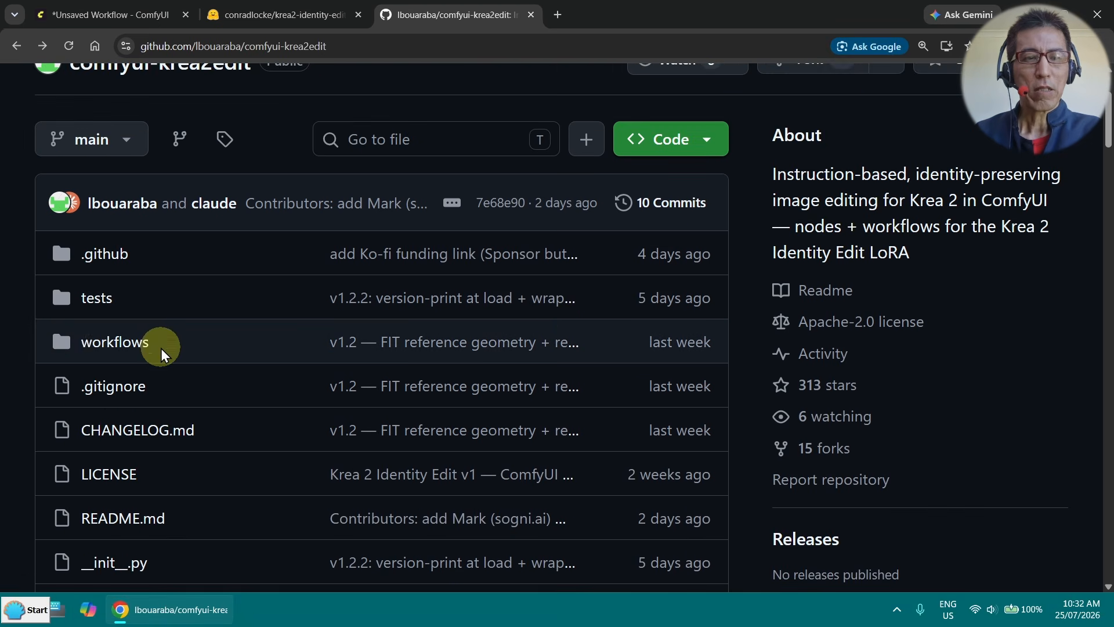
{"action": "left_click", "coordinate": [134, 355]}
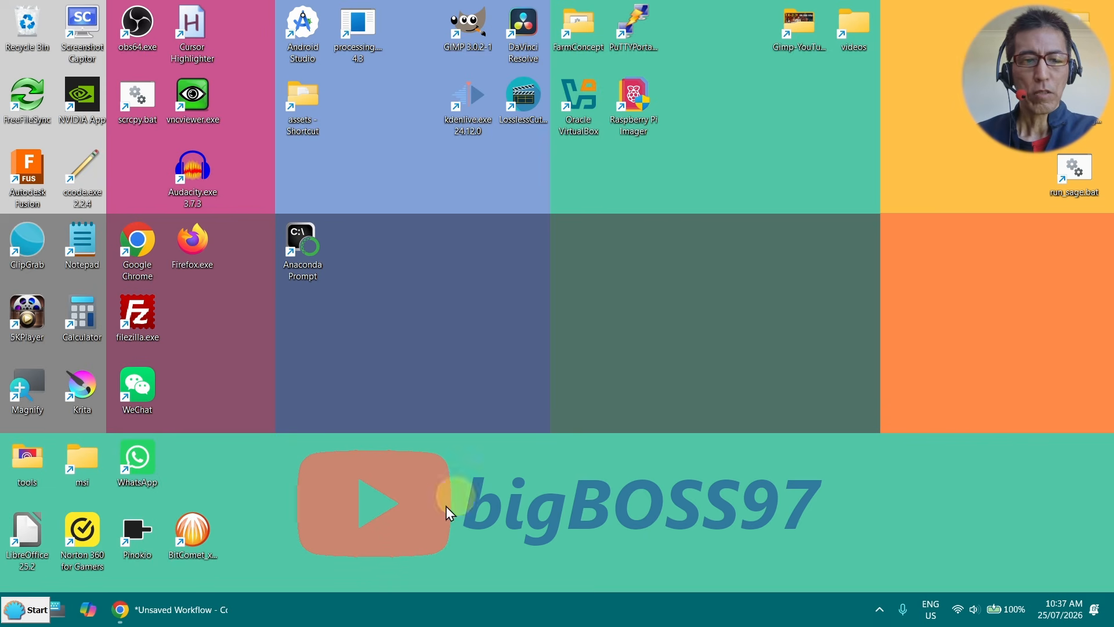
- Switch to ComfyUI and set the Load LoRA node to krea\krea2_identity_edit_v1_2.safetensors in the krea2_identity_edit workflow
{"action": "left_click", "coordinate": [194, 611]}
{"action": "left_click_drag", "start_coordinate": [194, 610], "coordinate": [548, 501]}
{"action": "left_click_drag", "start_coordinate": [401, 309], "coordinate": [495, 61]}
{"action": "scroll", "coordinate": [432, 271], "scroll_direction": "up", "scroll_amount": 4}
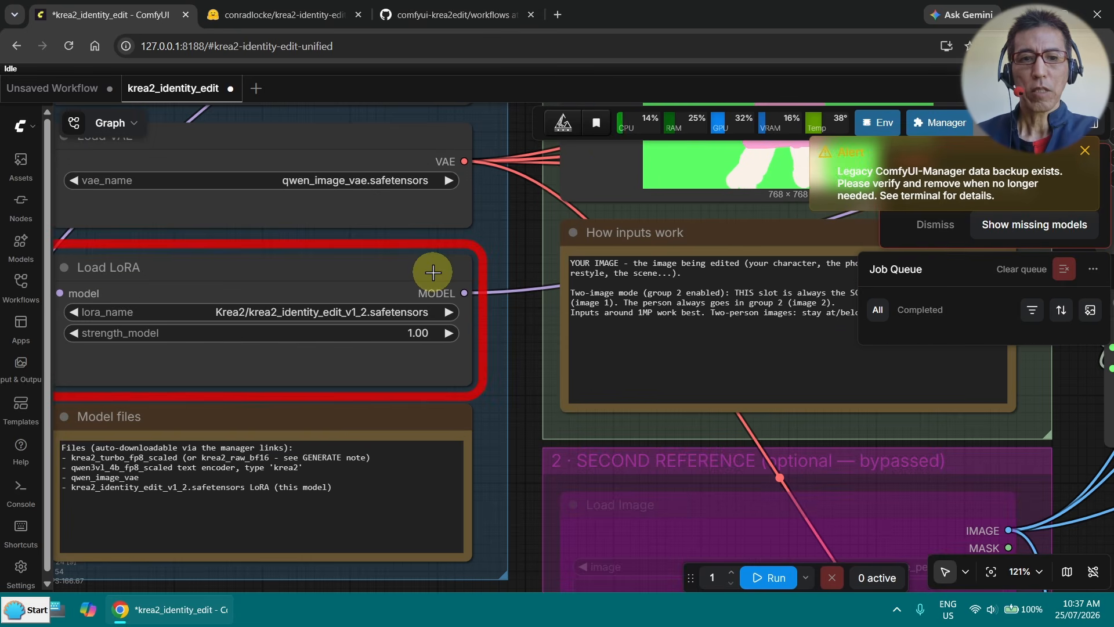
{"action": "left_click", "coordinate": [391, 313]}
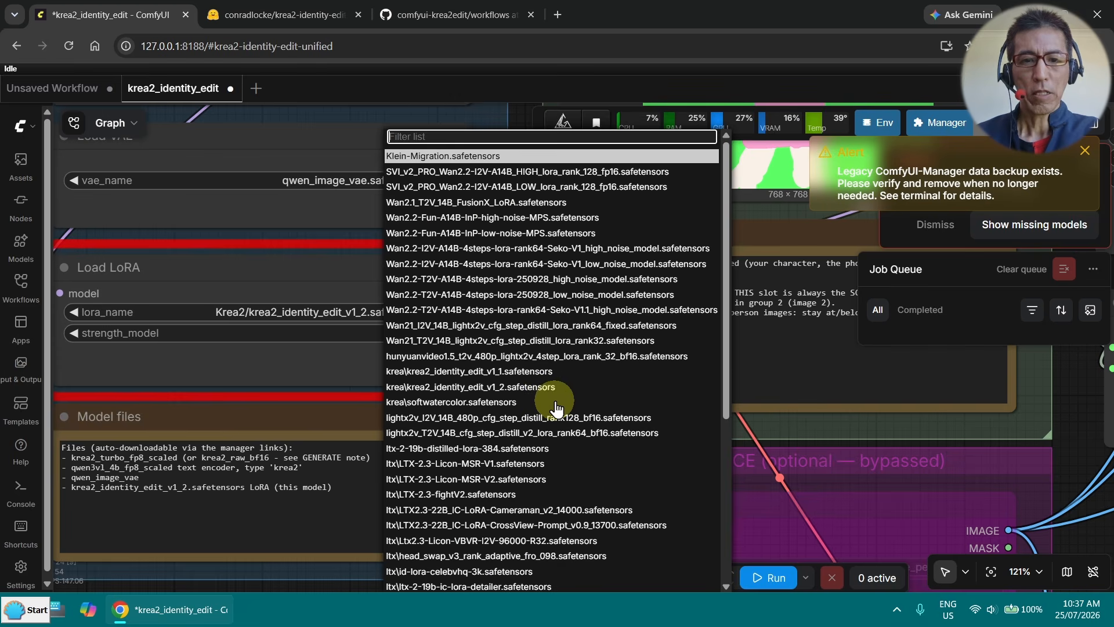
{"action": "left_click", "coordinate": [561, 387]}
{"action": "scroll", "coordinate": [290, 319], "scroll_direction": "up", "scroll_amount": 4}
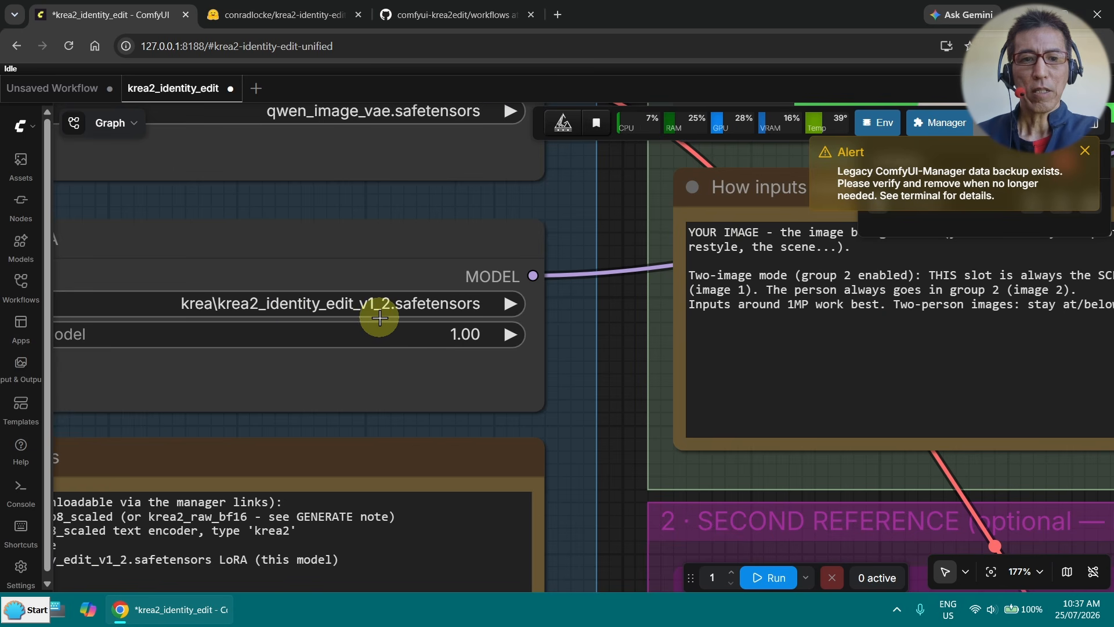
- Load 01ref_20260626_shipFront.png as the source picture in the Load Image node of the "Image to edit" group
{"action": "left_click_drag", "start_coordinate": [604, 319], "coordinate": [408, 422]}
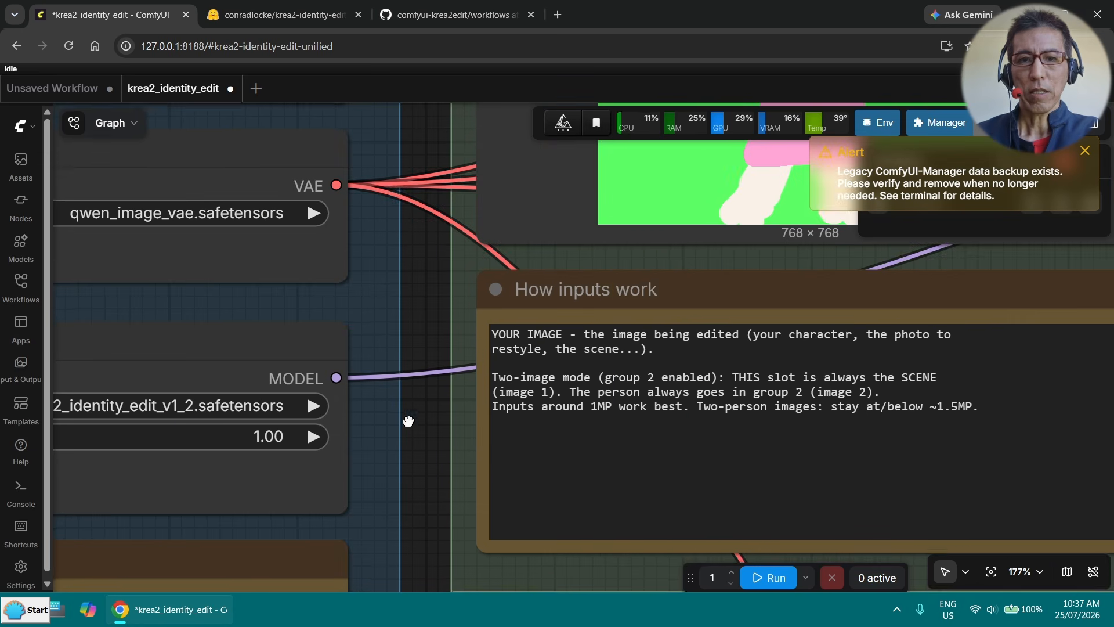
{"action": "left_click_drag", "start_coordinate": [419, 127], "coordinate": [313, 315]}
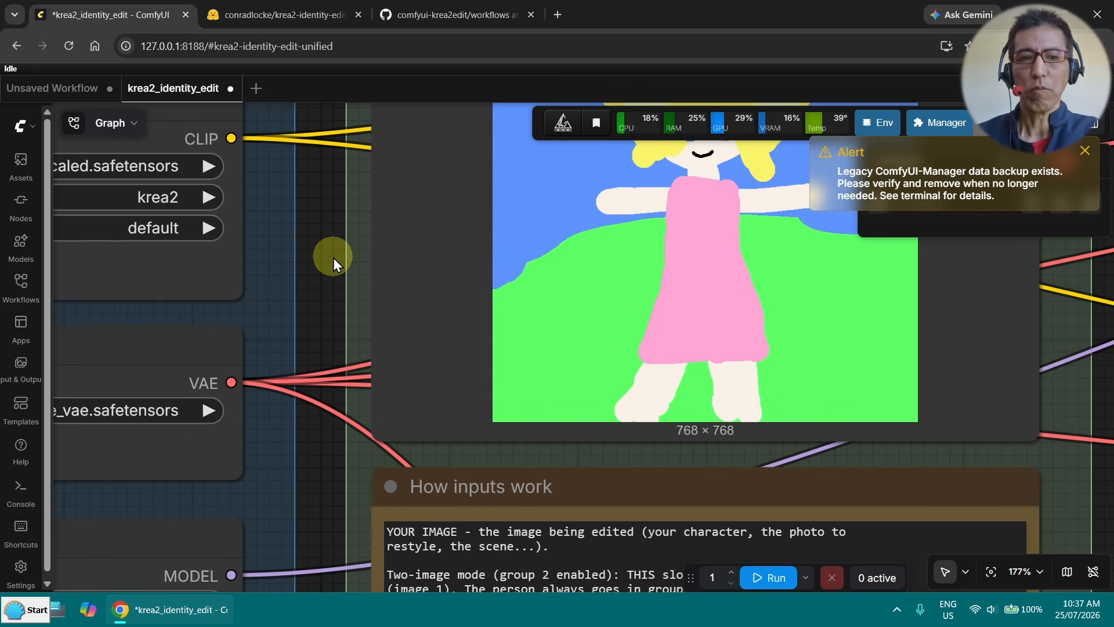
{"action": "scroll", "coordinate": [333, 257], "scroll_direction": "down", "scroll_amount": 3}
{"action": "left_click_drag", "start_coordinate": [333, 256], "coordinate": [239, 311]}
{"action": "left_click_drag", "start_coordinate": [656, 309], "coordinate": [634, 310]}
{"action": "scroll", "coordinate": [621, 301], "scroll_direction": "up", "scroll_amount": 2}
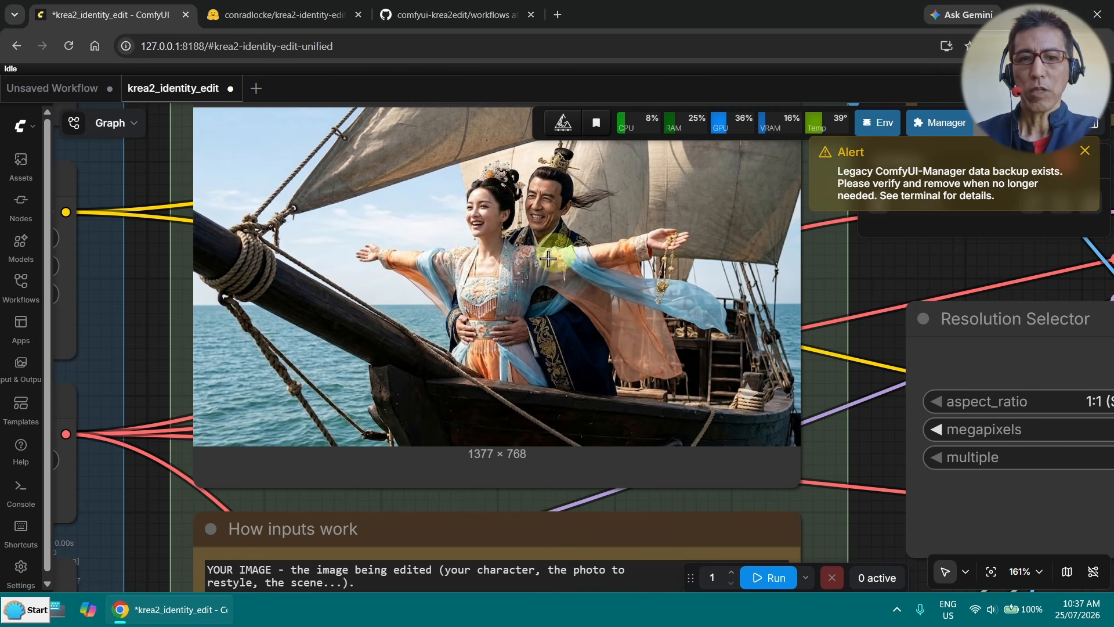
{"action": "left_click_drag", "start_coordinate": [896, 278], "coordinate": [895, 260]}
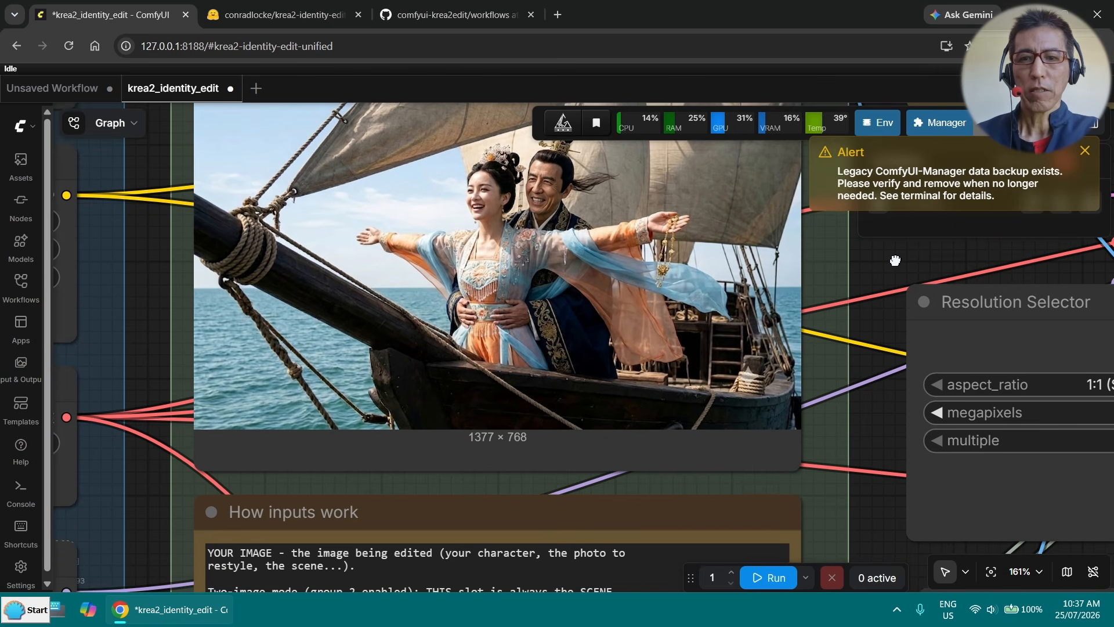
- Take the second reference's Load Image and VAE Encode nodes out of bypass and load the character sheet of the woman in green
{"action": "scroll", "coordinate": [895, 260], "scroll_direction": "down", "scroll_amount": 7}
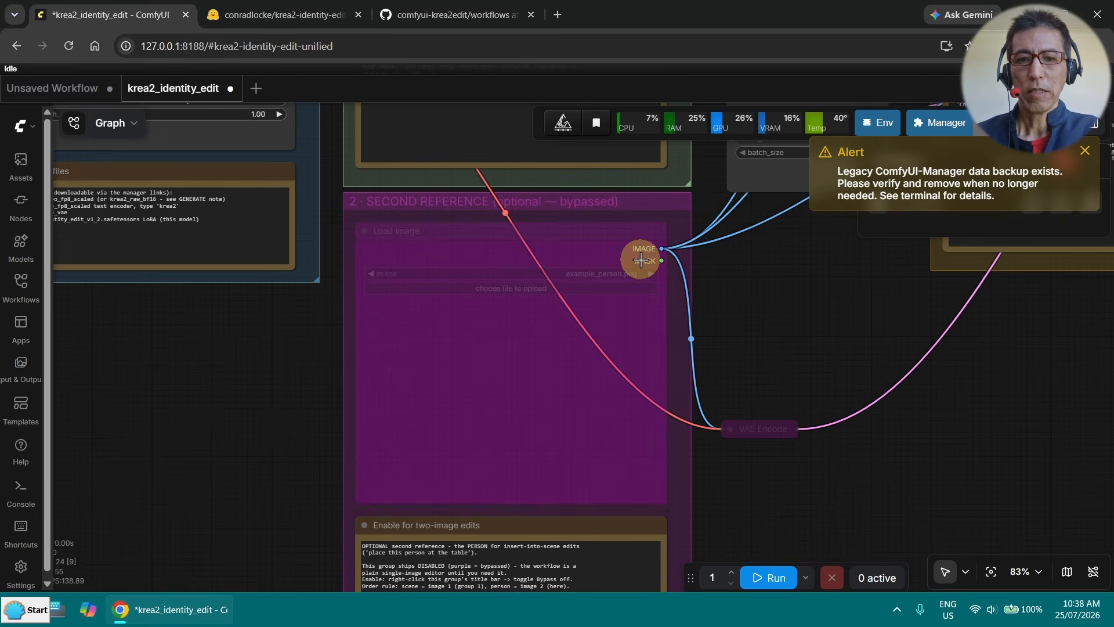
{"action": "left_click", "coordinate": [639, 248]}
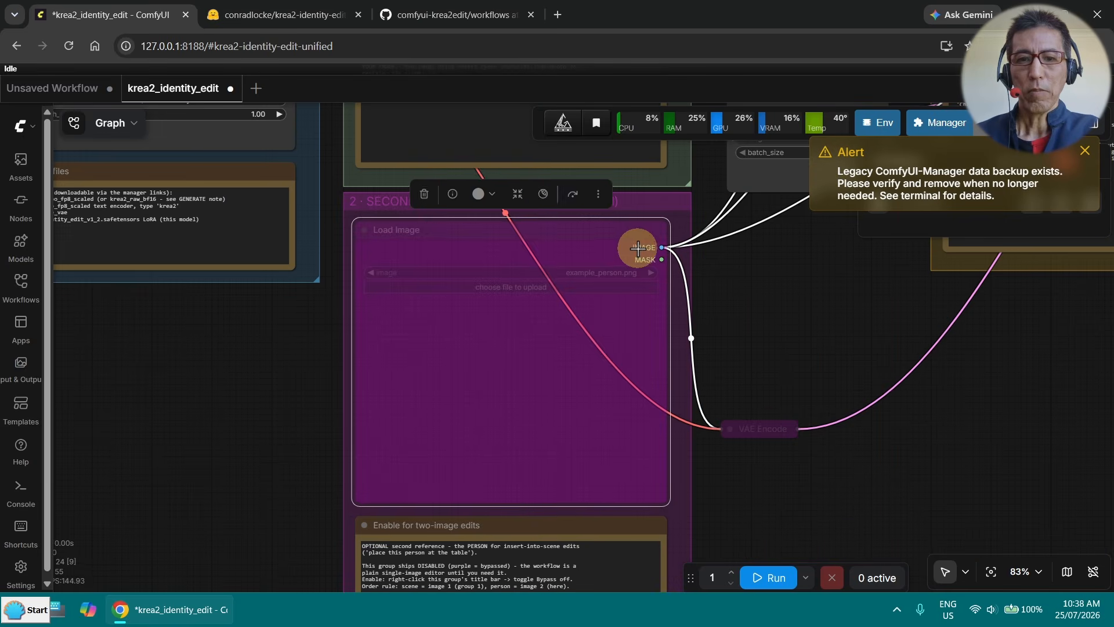
{"action": "left_click", "coordinate": [771, 428], "text": "shift"}
{"action": "key", "text": "ctrl+b"}
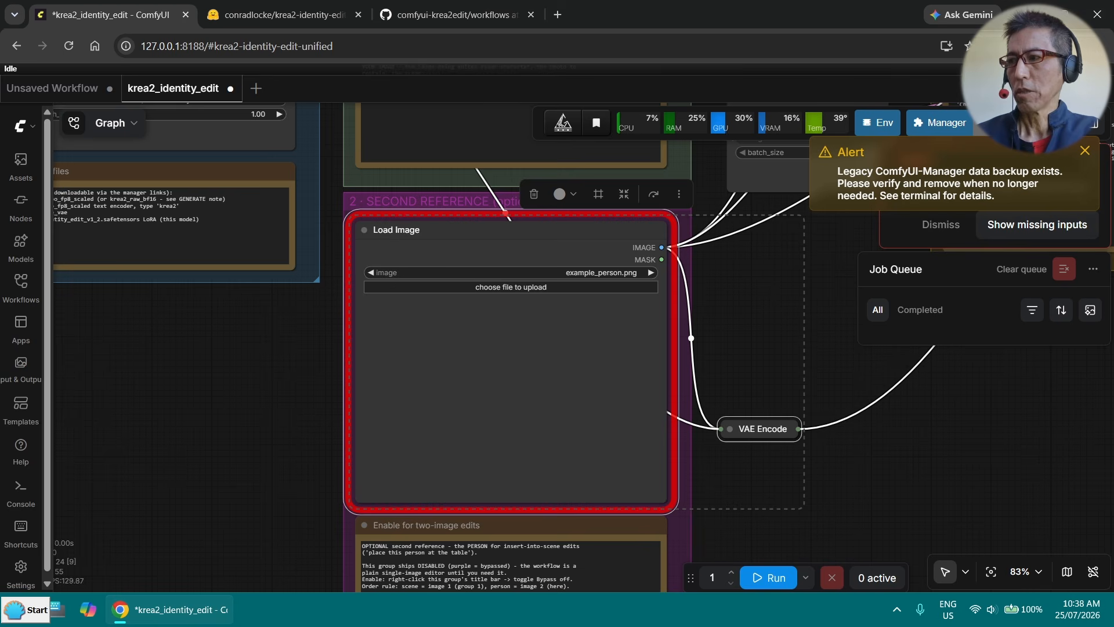
{"action": "left_click_drag", "start_coordinate": [676, 373], "coordinate": [497, 385]}
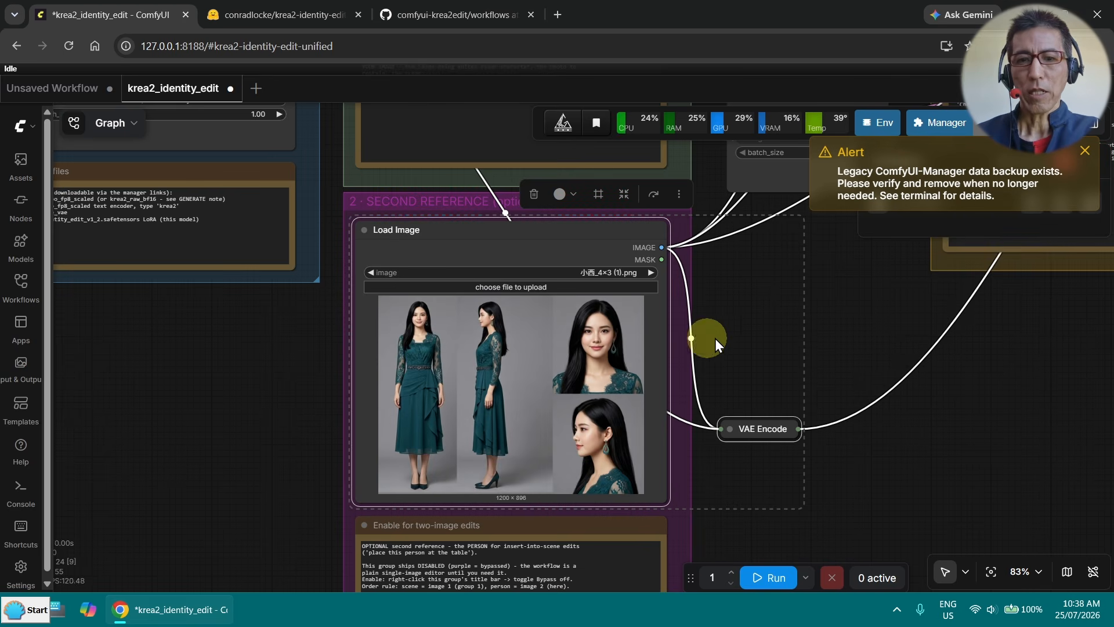
- Examine the earlier result 00_krea2_edit_00074_183s.png up close and compare it with the second reference image
{"action": "scroll", "coordinate": [838, 308], "scroll_direction": "down", "scroll_amount": 5}
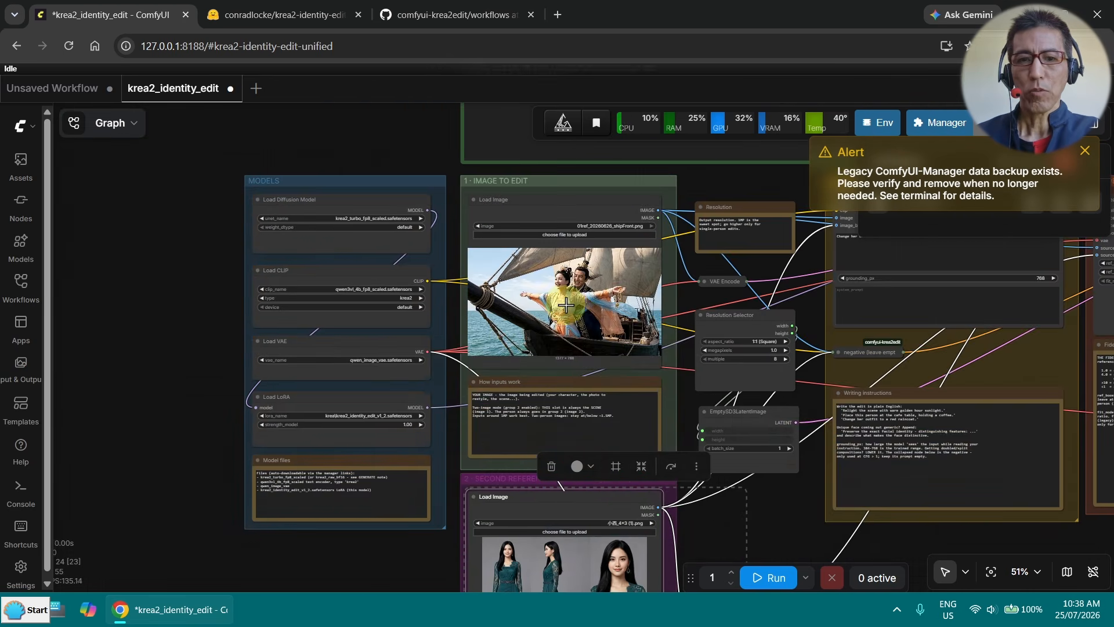
{"action": "scroll", "coordinate": [566, 305], "scroll_direction": "up", "scroll_amount": 5}
{"action": "left_click_drag", "start_coordinate": [778, 461], "coordinate": [730, 135]}
{"action": "left_click_drag", "start_coordinate": [845, 366], "coordinate": [797, 342]}
{"action": "left_click_drag", "start_coordinate": [1113, 259], "coordinate": [653, 130]}
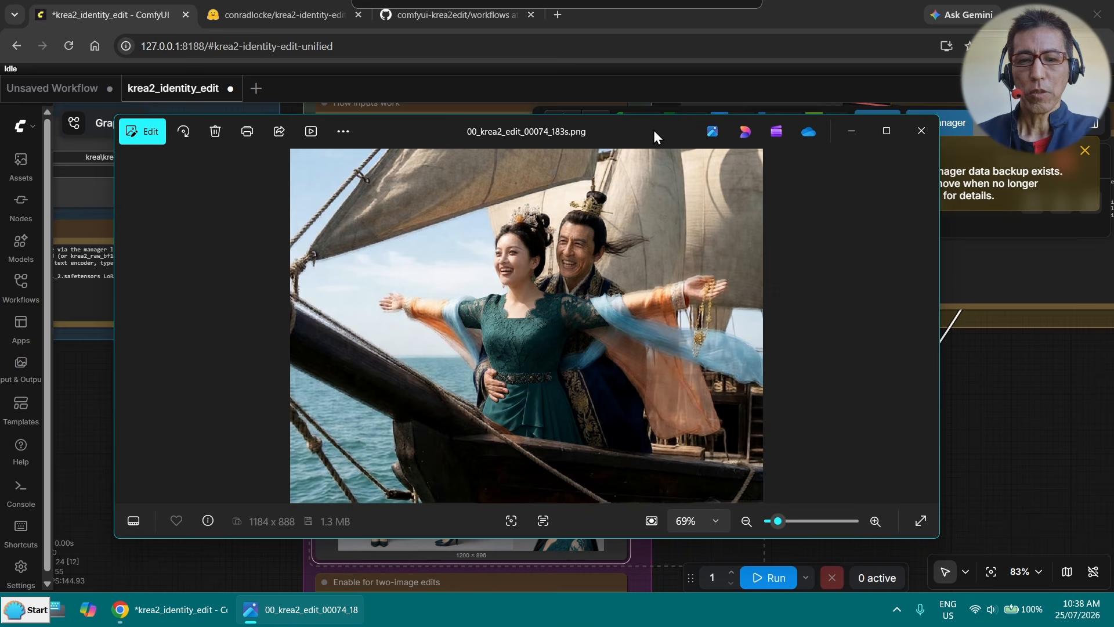
{"action": "double_click", "coordinate": [679, 227]}
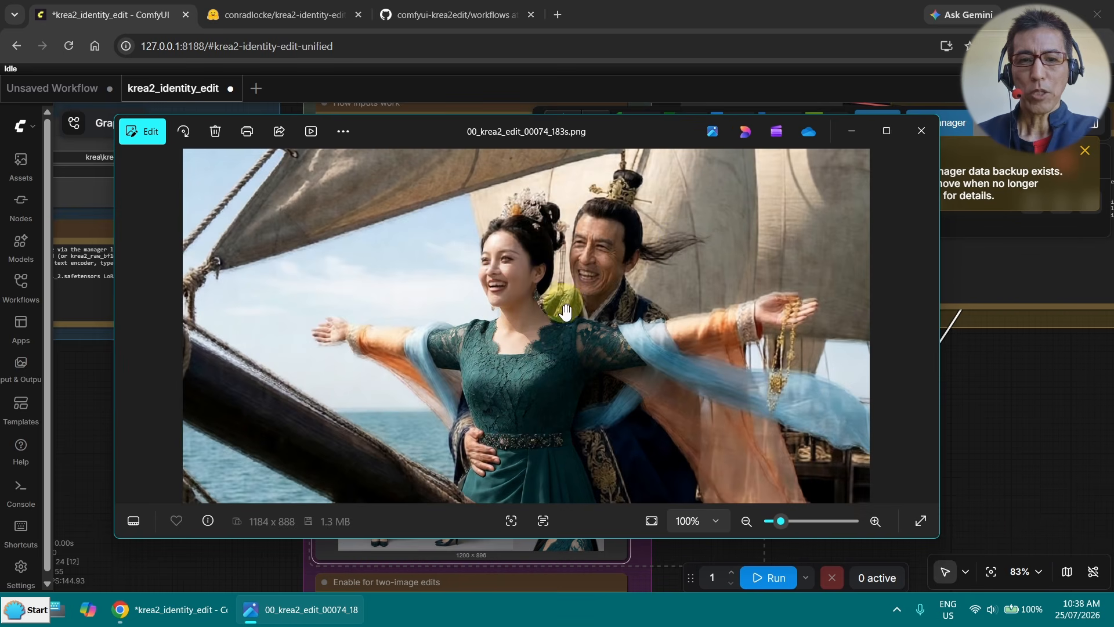
{"action": "scroll", "coordinate": [657, 267], "scroll_direction": "up", "scroll_amount": 3}
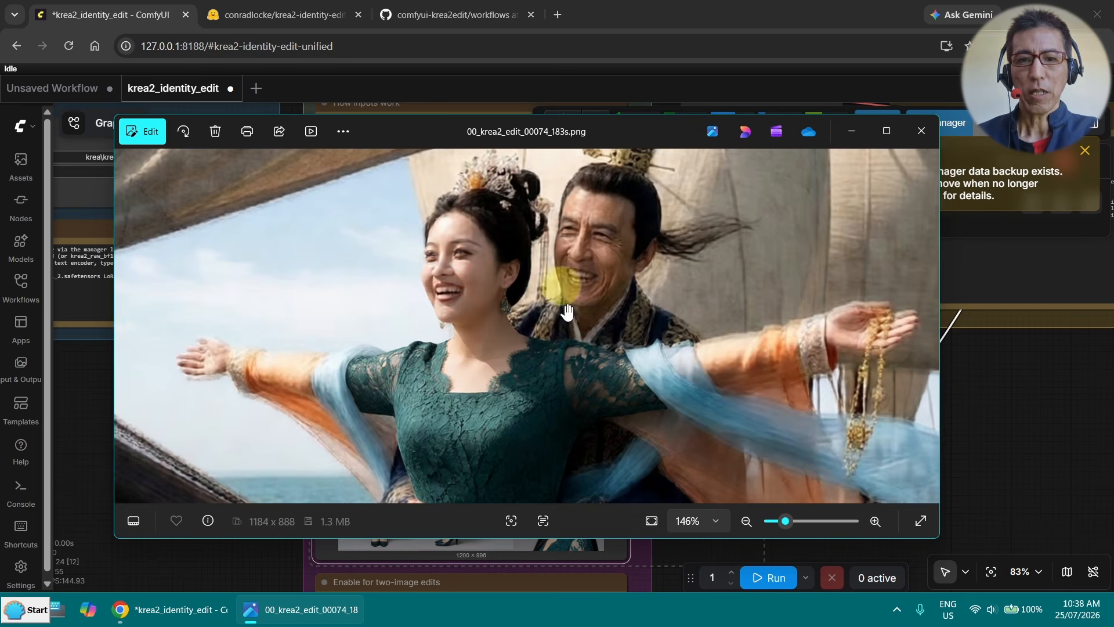
{"action": "scroll", "coordinate": [747, 304], "scroll_direction": "down", "scroll_amount": 4}
{"action": "left_click_drag", "start_coordinate": [528, 134], "coordinate": [816, 102]}
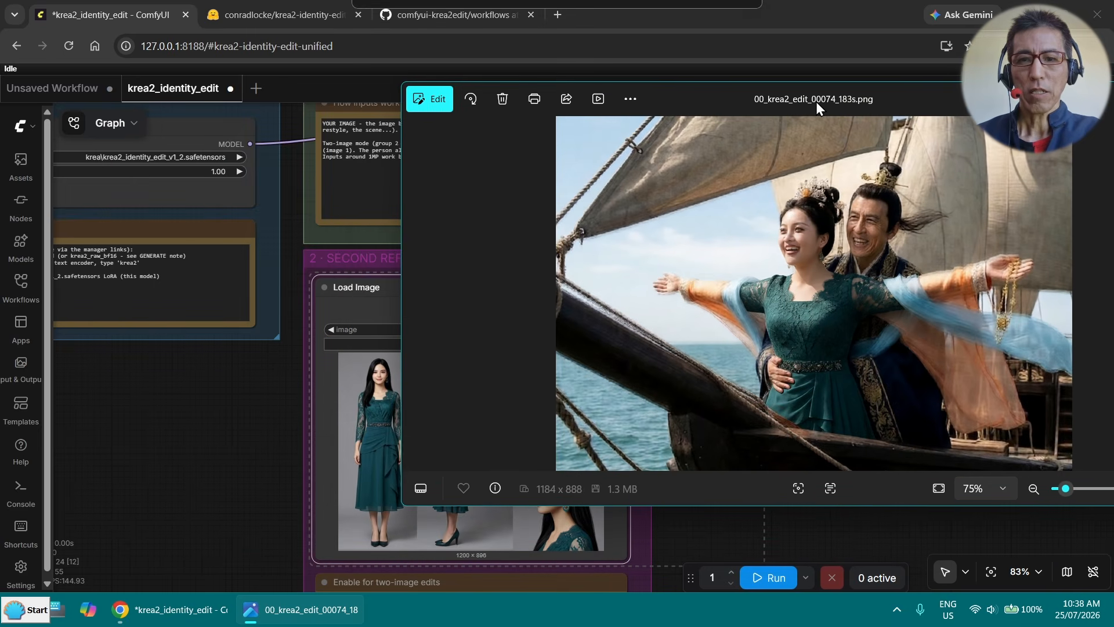
{"action": "left_click_drag", "start_coordinate": [191, 363], "coordinate": [5, 362]}
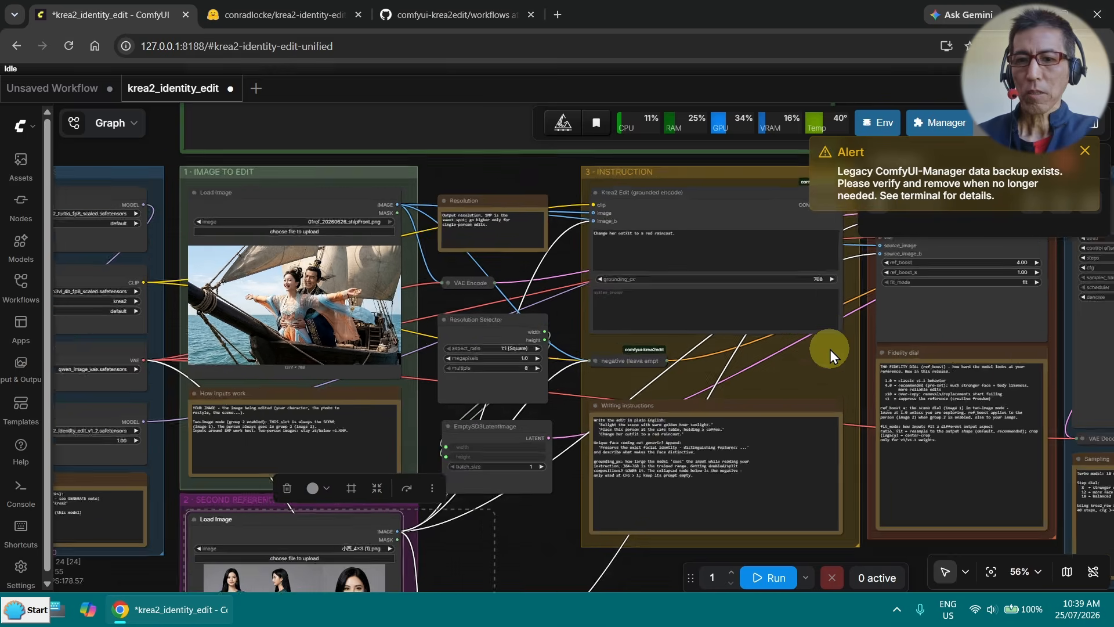
- Set the output aspect ratio to Standard and enter the prompt "replace the woman in Chinese traditional dress on the ship with the woman in green dress."
{"action": "left_click_drag", "start_coordinate": [829, 348], "coordinate": [650, 343]}
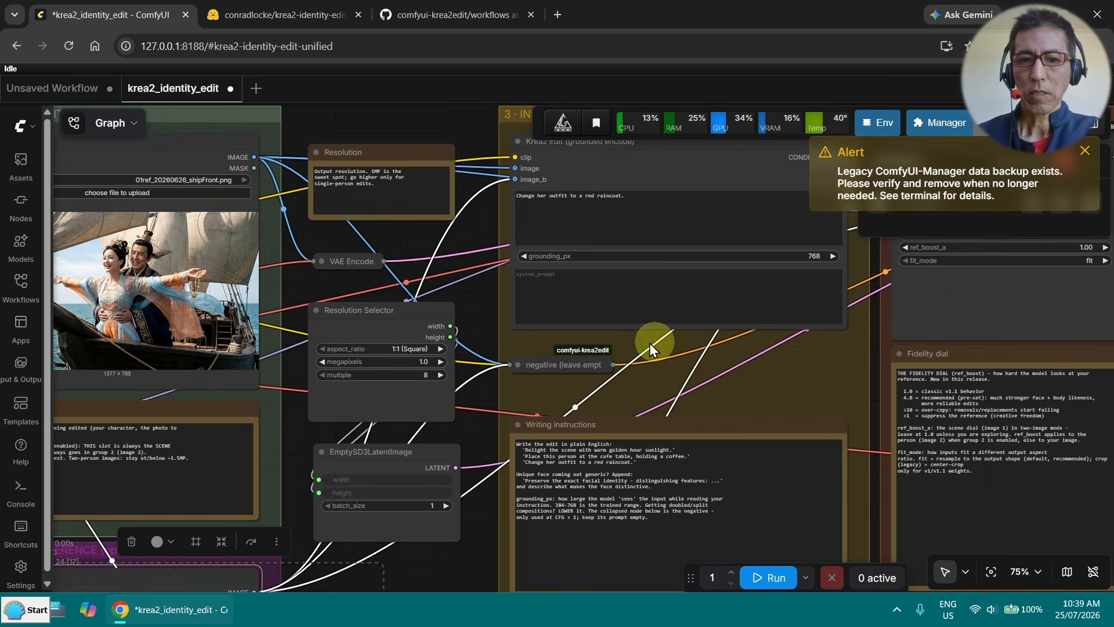
{"action": "scroll", "coordinate": [394, 324], "scroll_direction": "up", "scroll_amount": 1}
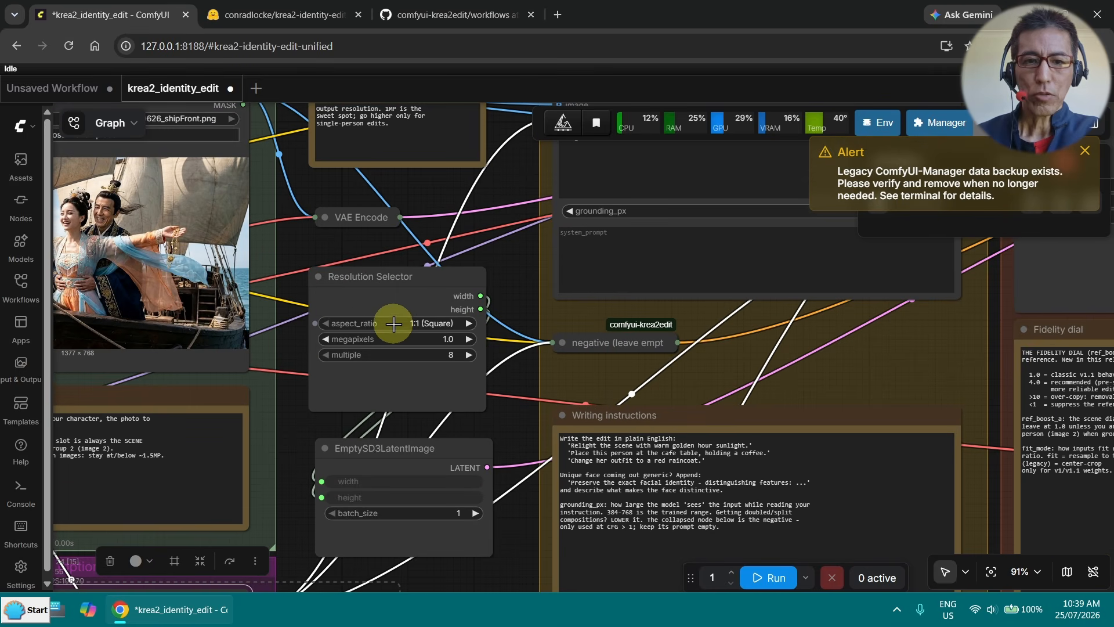
{"action": "scroll", "coordinate": [406, 324], "scroll_direction": "up", "scroll_amount": 5}
{"action": "left_click", "coordinate": [432, 321]}
{"action": "left_click", "coordinate": [481, 404]}
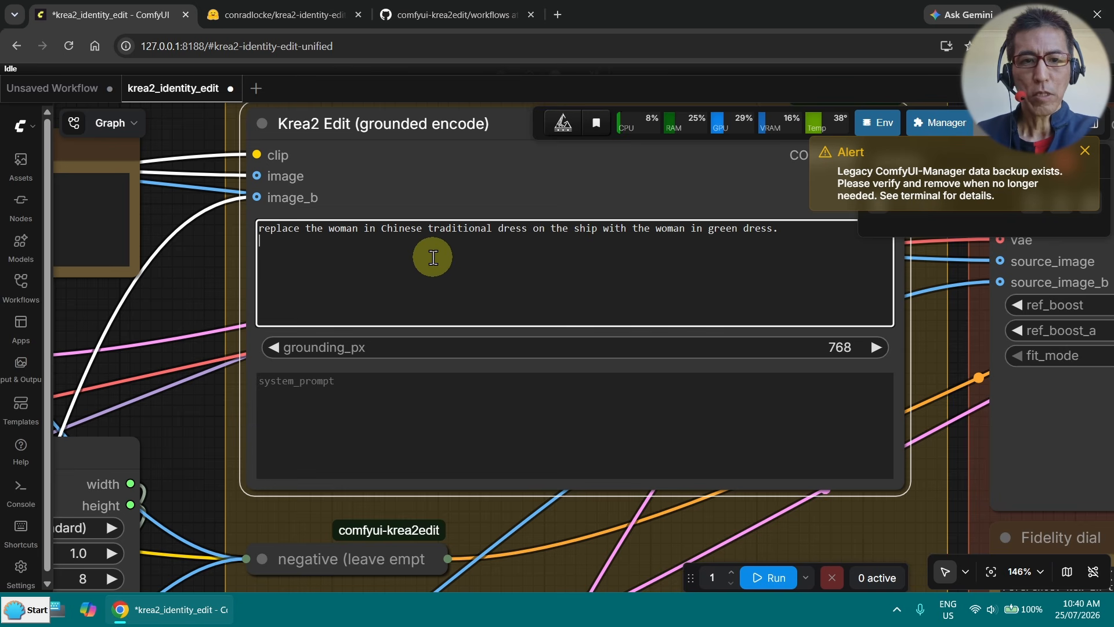
{"action": "scroll", "coordinate": [575, 275], "scroll_direction": "up", "scroll_amount": 2}
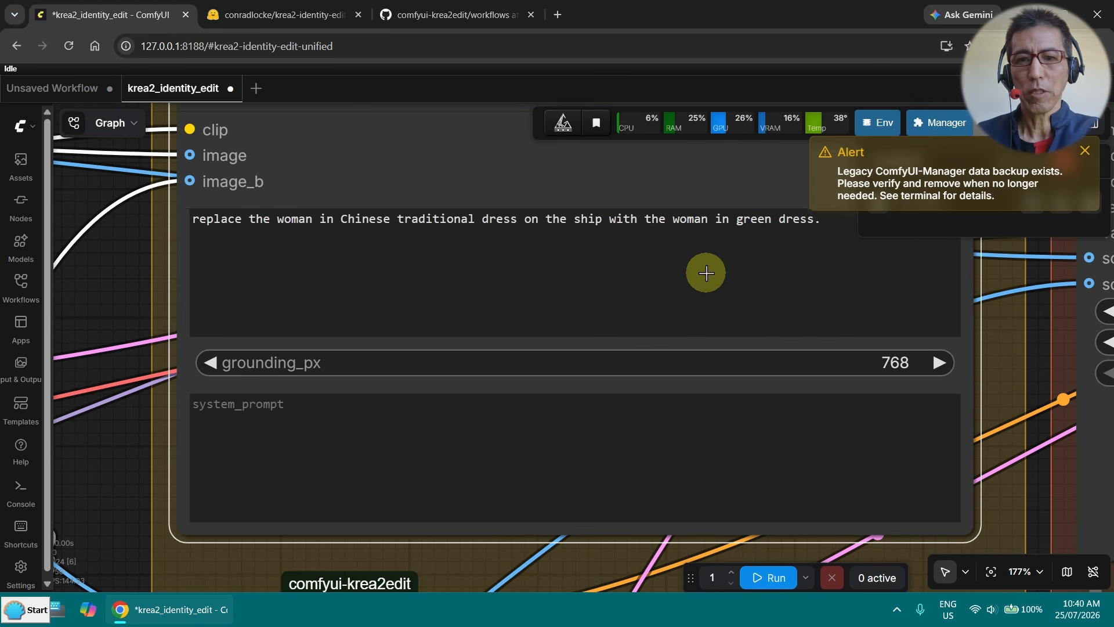
{"action": "scroll", "coordinate": [706, 271], "scroll_direction": "down", "scroll_amount": 5}
{"action": "scroll", "coordinate": [708, 305], "scroll_direction": "down", "scroll_amount": 1}
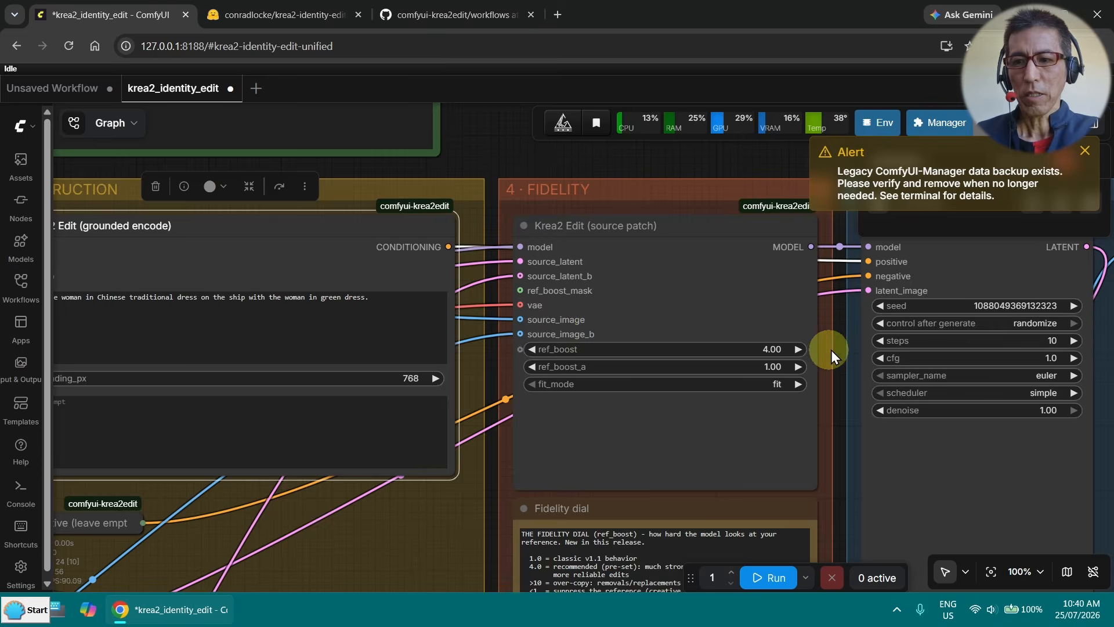
{"action": "scroll", "coordinate": [847, 341], "scroll_direction": "down", "scroll_amount": 3}
{"action": "left_click_drag", "start_coordinate": [844, 342], "coordinate": [542, 328]}
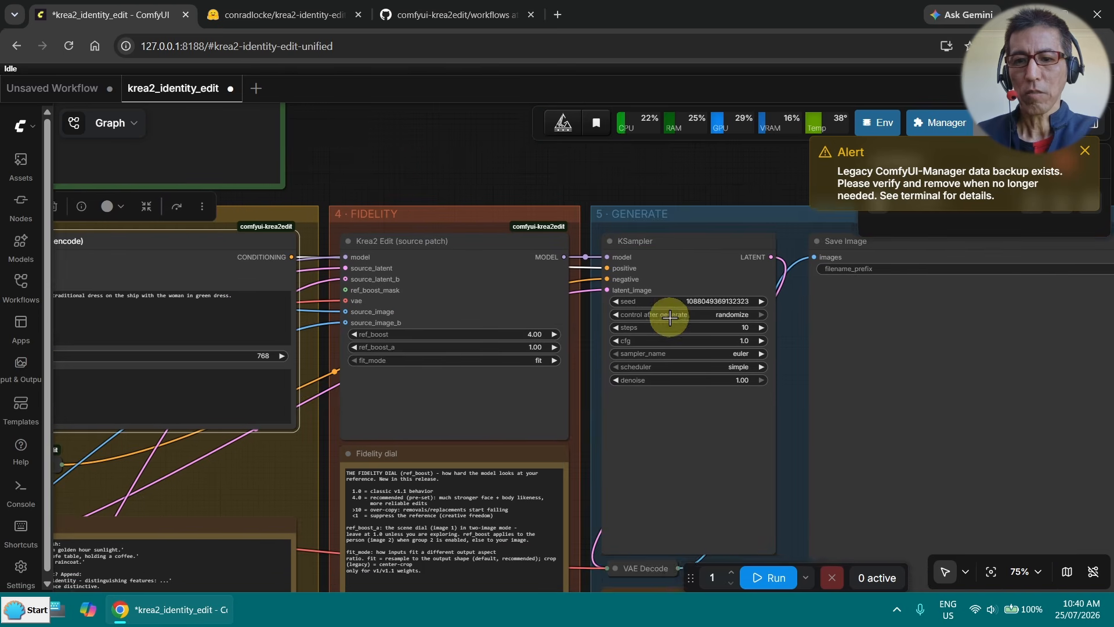
{"action": "scroll", "coordinate": [775, 290], "scroll_direction": "up", "scroll_amount": 9}
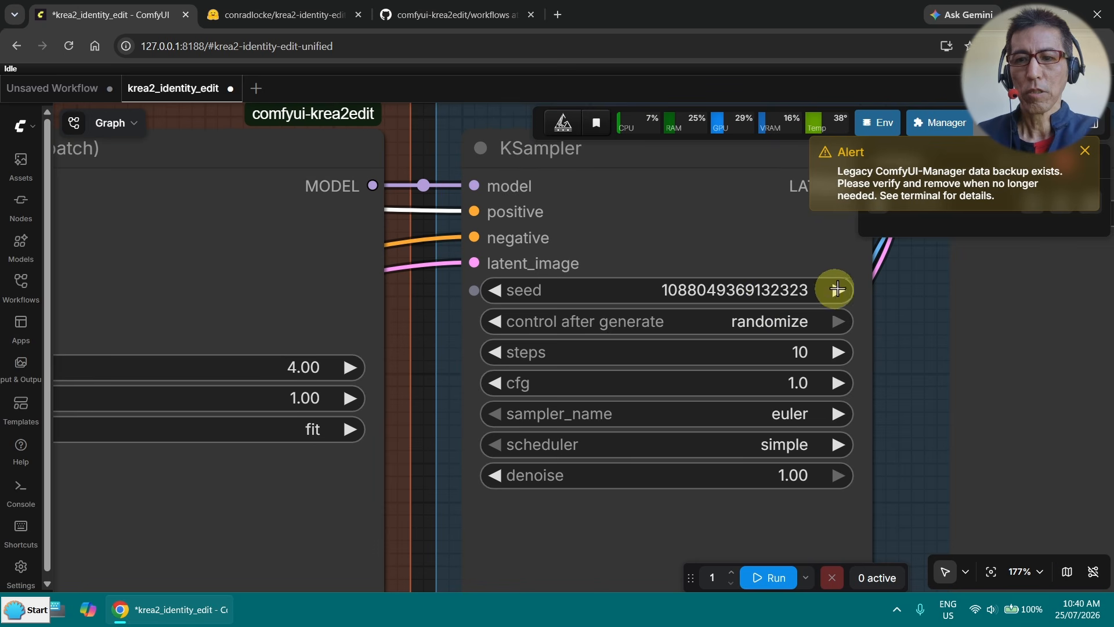
{"action": "left_click", "coordinate": [838, 289]}
{"action": "key", "text": "BackSpace"}
{"action": "key", "text": "BackSpace"}
{"action": "key", "text": "BackSpace"}
{"action": "key", "text": "Return"}
{"action": "left_click", "coordinate": [792, 321]}
{"action": "left_click", "coordinate": [791, 319]}
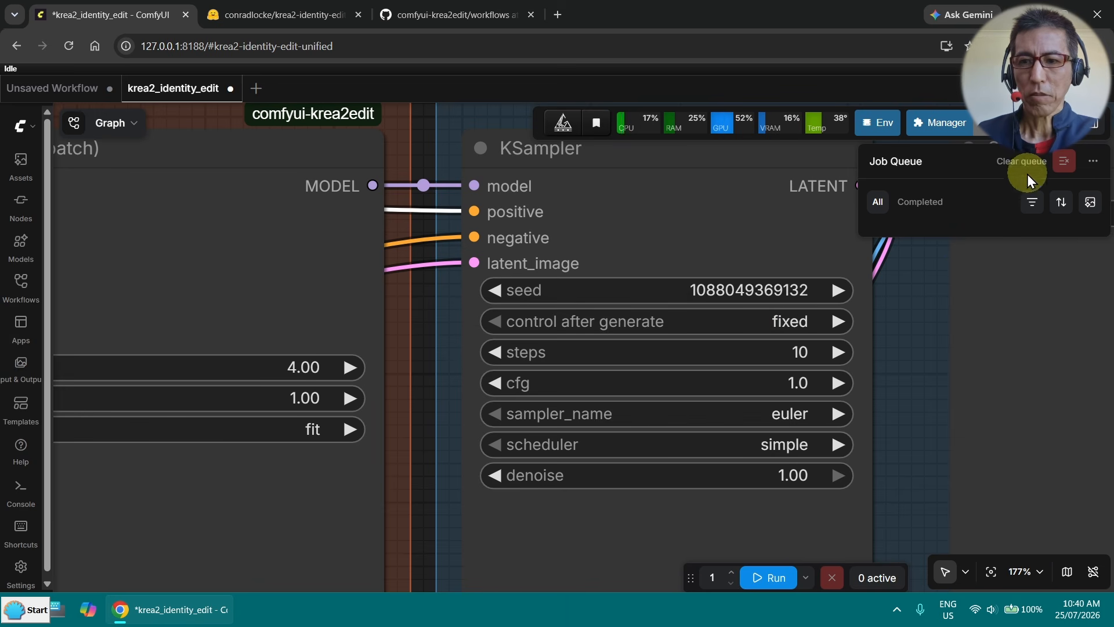
- Run the workflow, and close the logs and job queue once the generation is complete
{"action": "scroll", "coordinate": [889, 344], "scroll_direction": "down", "scroll_amount": 5}
{"action": "left_click", "coordinate": [776, 578]}
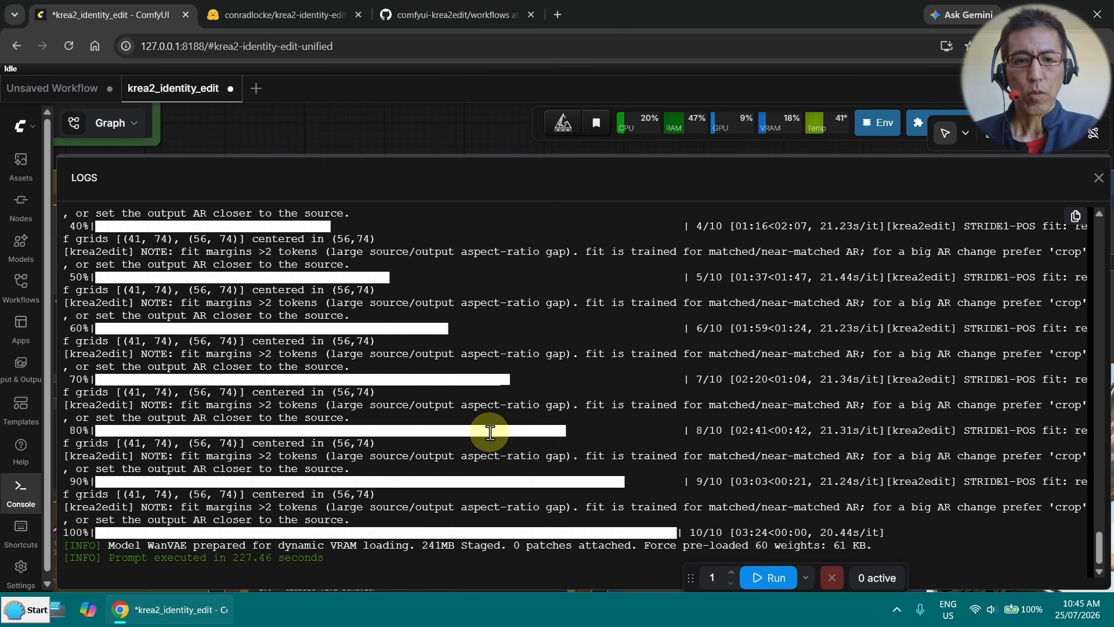
{"action": "left_click", "coordinate": [1098, 179]}
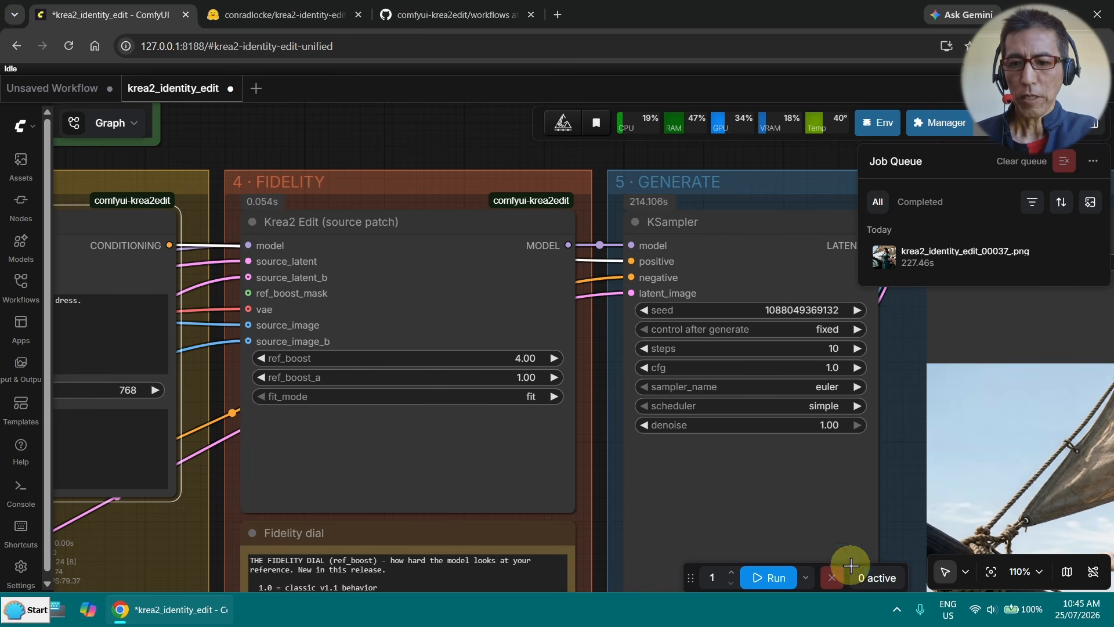
{"action": "left_click", "coordinate": [874, 582]}
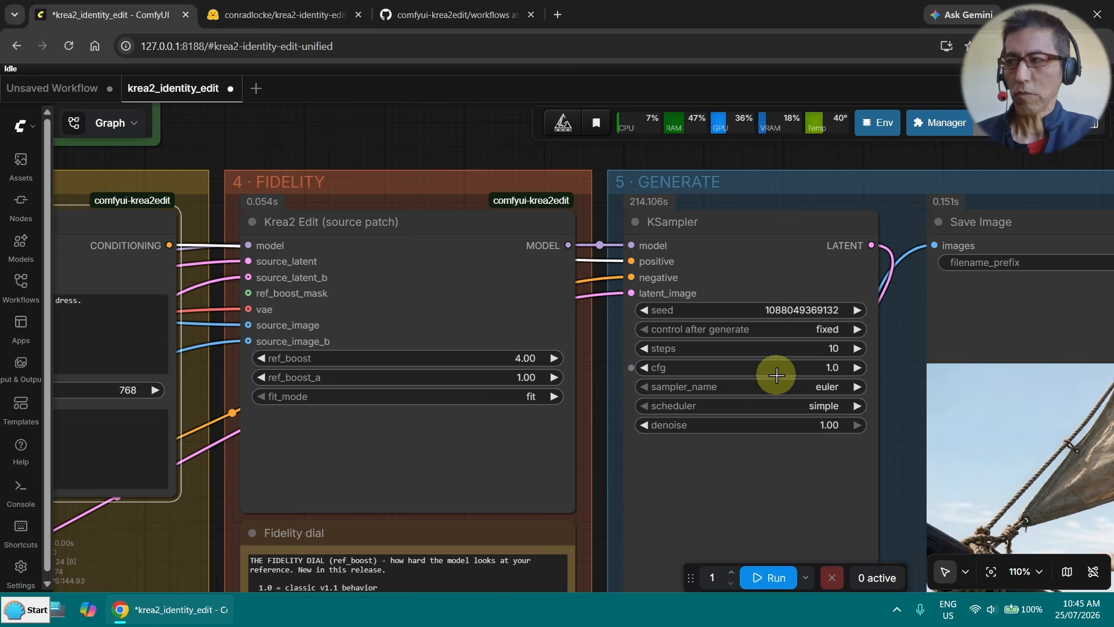
- Examine the generated image in the Save Image node, checking how the woman on the ship was replaced
{"action": "left_click_drag", "start_coordinate": [893, 391], "coordinate": [298, 187]}
{"action": "scroll", "coordinate": [301, 207], "scroll_direction": "up", "scroll_amount": 2}
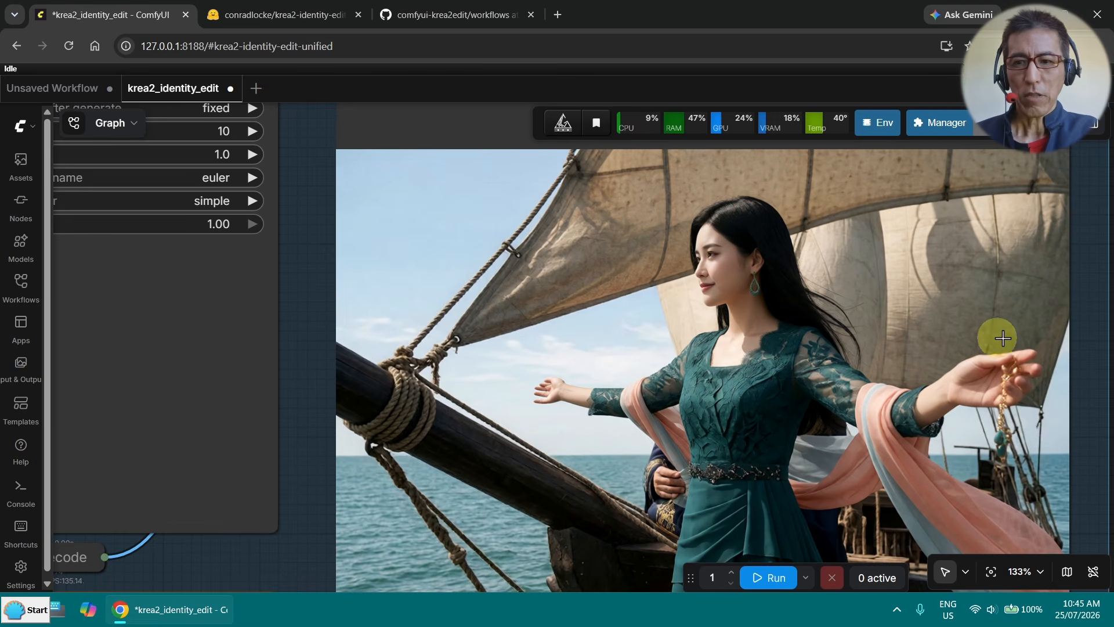
{"action": "scroll", "coordinate": [1098, 332], "scroll_direction": "down", "scroll_amount": 3}
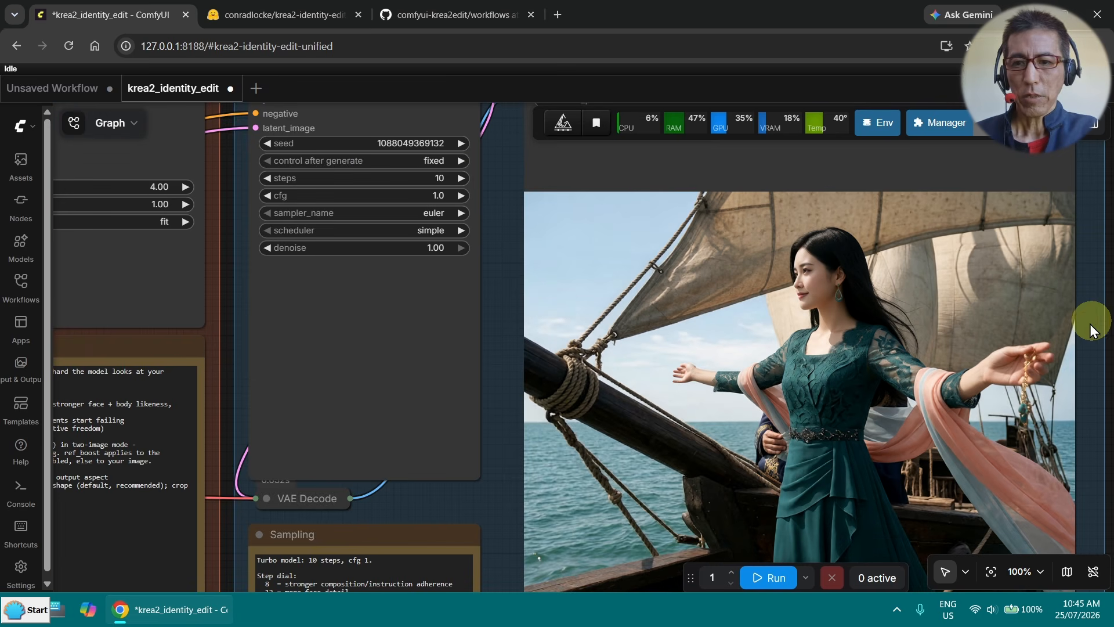
- Move the Load Image node holding 01ref_20260626_shipFront.png beside the Save Image node for a side-by-side comparison
{"action": "left_click_drag", "start_coordinate": [495, 410], "coordinate": [296, 366]}
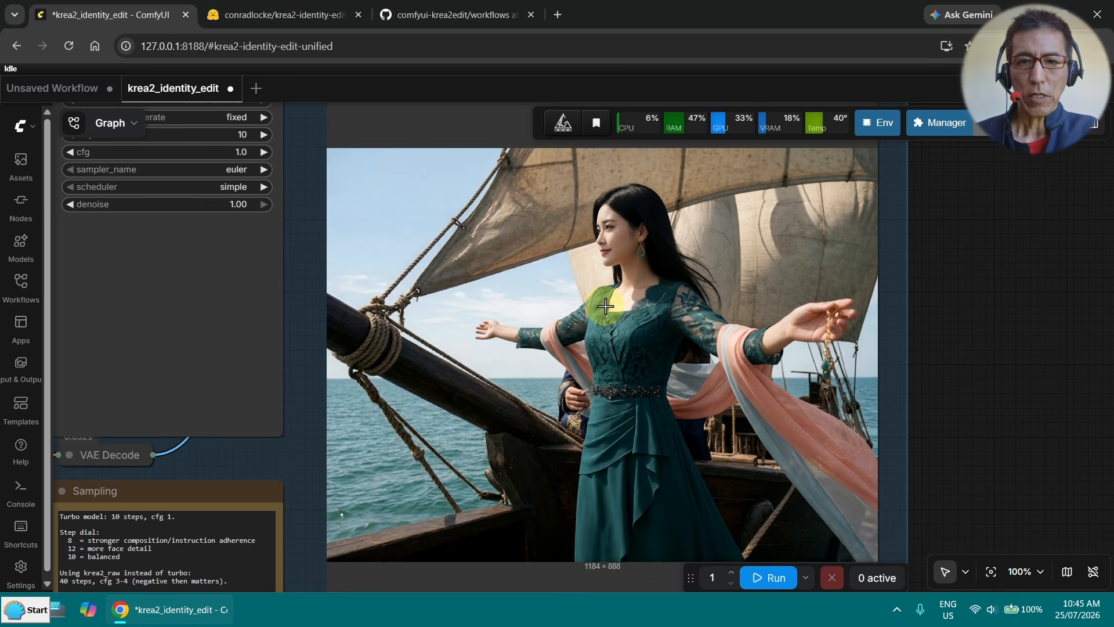
{"action": "scroll", "coordinate": [622, 305], "scroll_direction": "down", "scroll_amount": 2}
{"action": "scroll", "coordinate": [754, 304], "scroll_direction": "down", "scroll_amount": 4}
{"action": "scroll", "coordinate": [765, 306], "scroll_direction": "down", "scroll_amount": 7}
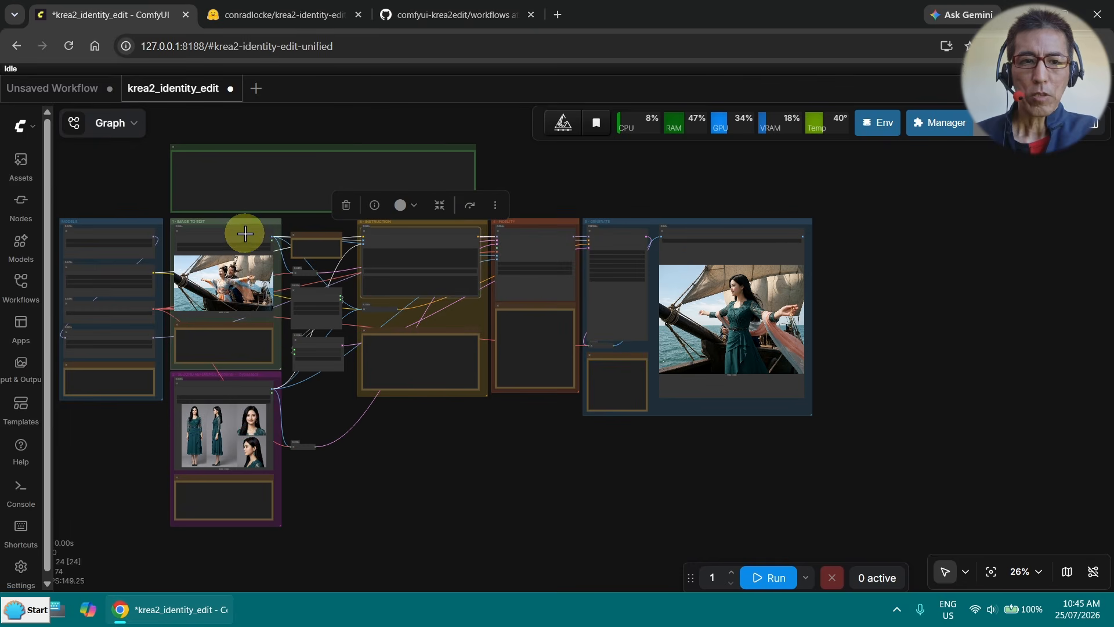
{"action": "scroll", "coordinate": [486, 260], "scroll_direction": "up", "scroll_amount": 14}
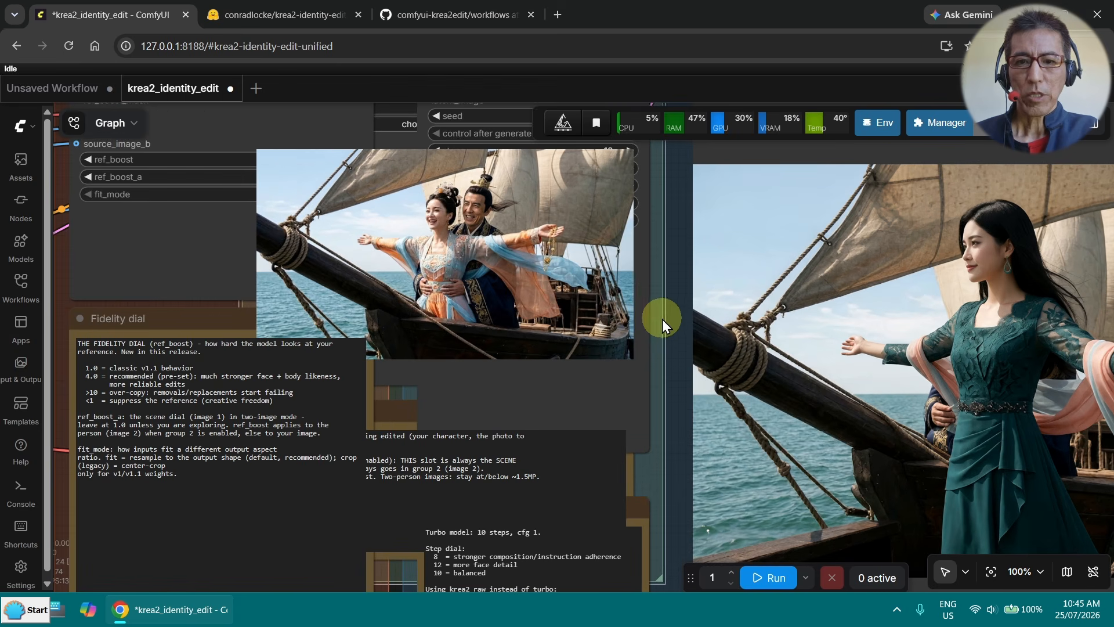
{"action": "left_click_drag", "start_coordinate": [666, 322], "coordinate": [530, 427]}
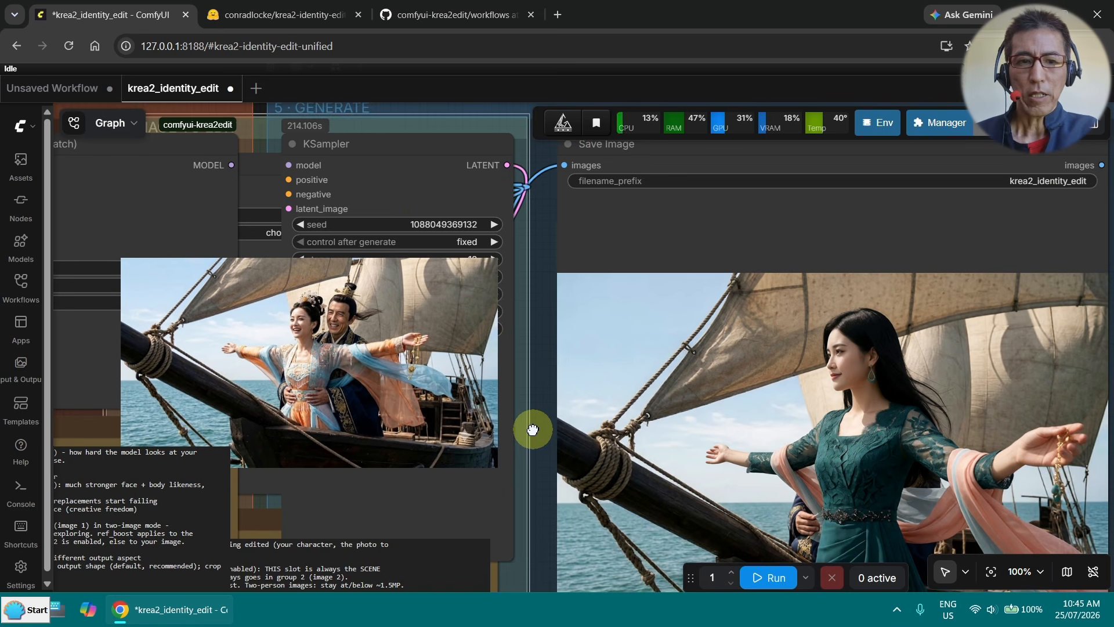
{"action": "left_click_drag", "start_coordinate": [450, 144], "coordinate": [461, 141]}
{"action": "left_click_drag", "start_coordinate": [266, 254], "coordinate": [289, 268]}
{"action": "left_click", "coordinate": [208, 281]}
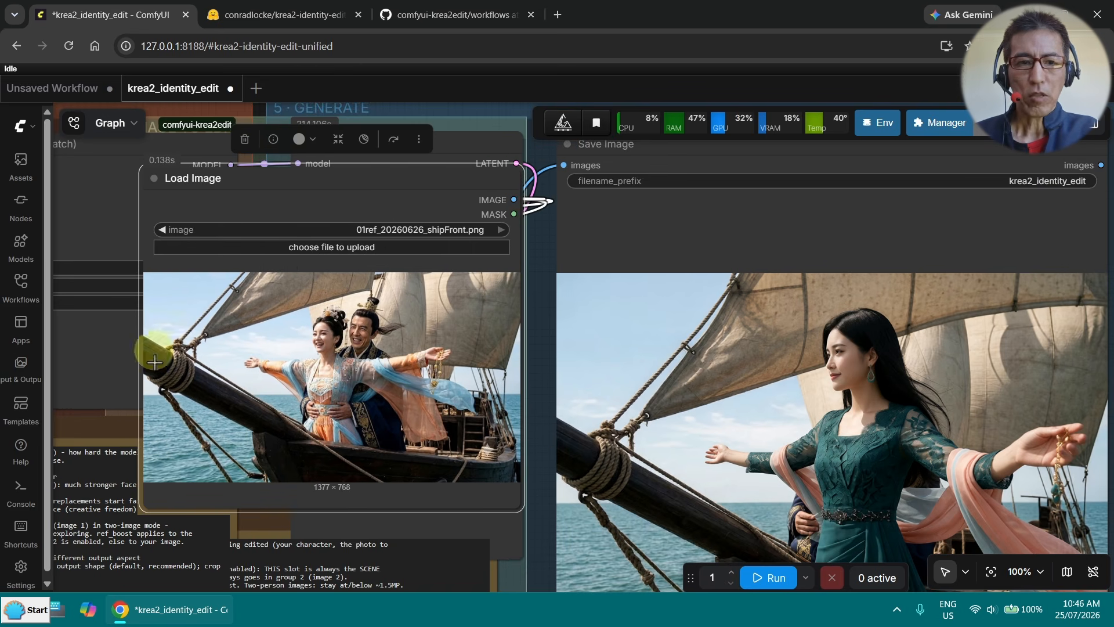
- Compare the original ship scene with the generated image, checking how the framing and the people differ
{"action": "scroll", "coordinate": [723, 354], "scroll_direction": "down", "scroll_amount": 3}
{"action": "scroll", "coordinate": [724, 355], "scroll_direction": "up", "scroll_amount": 1}
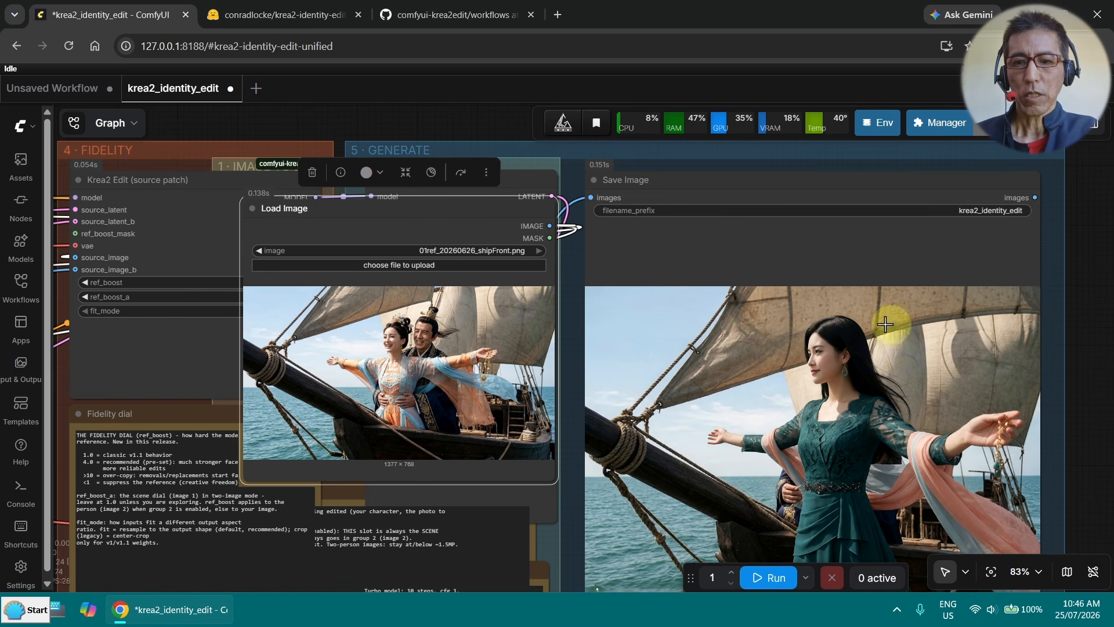
{"action": "left_click_drag", "start_coordinate": [775, 350], "coordinate": [801, 343]}
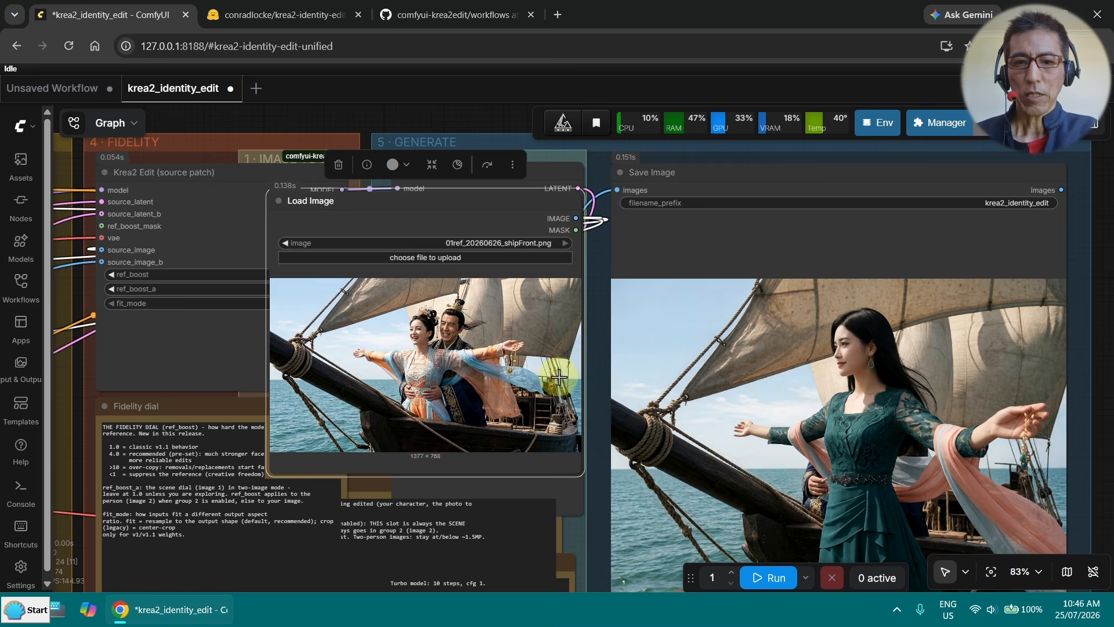
{"action": "scroll", "coordinate": [573, 406], "scroll_direction": "down", "scroll_amount": 2}
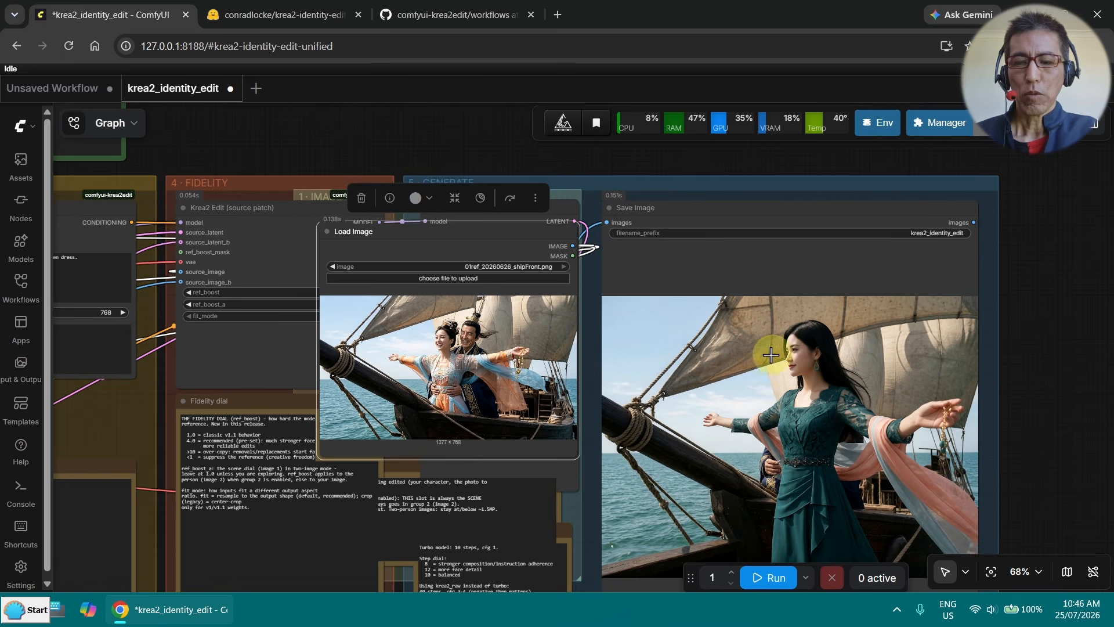
{"action": "scroll", "coordinate": [763, 351], "scroll_direction": "up", "scroll_amount": 9}
{"action": "scroll", "coordinate": [695, 337], "scroll_direction": "up", "scroll_amount": 2}
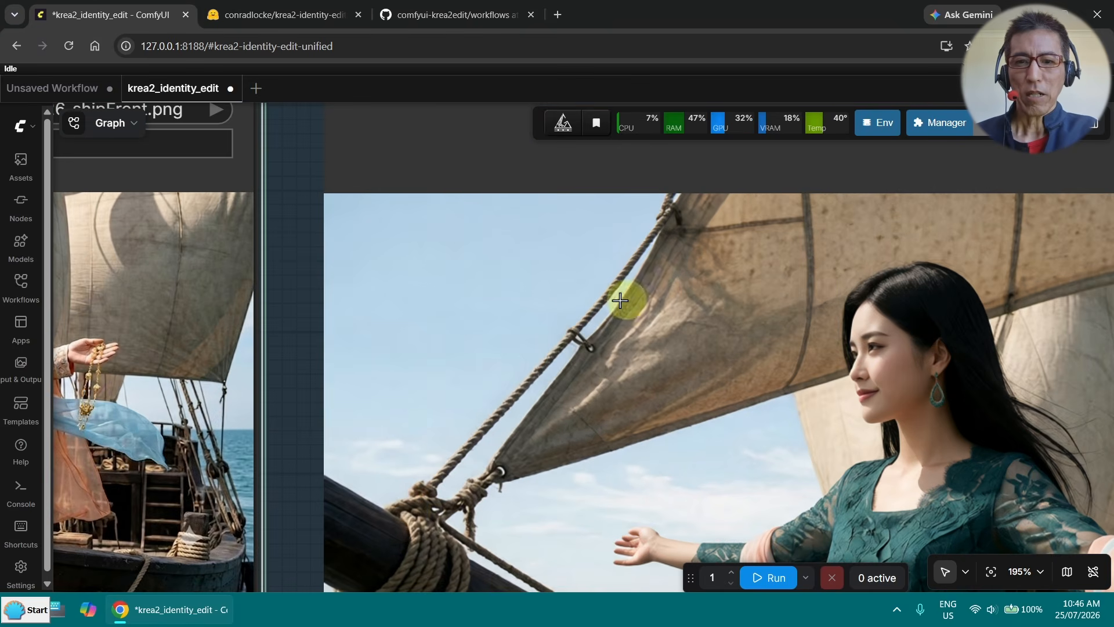
{"action": "scroll", "coordinate": [531, 264], "scroll_direction": "down", "scroll_amount": 11}
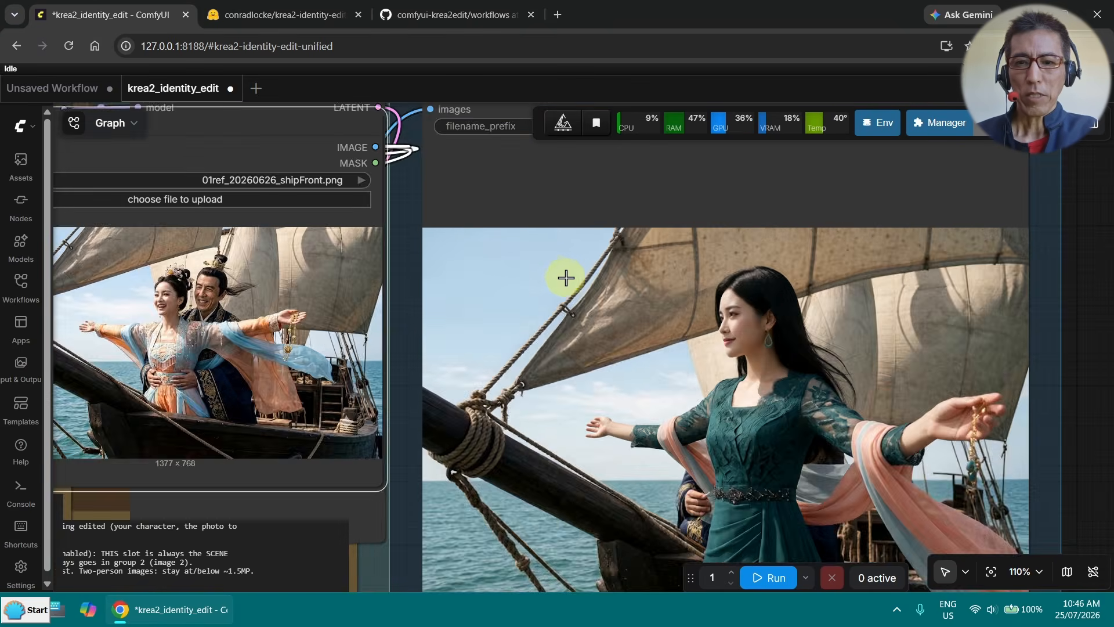
{"action": "scroll", "coordinate": [636, 291], "scroll_direction": "down", "scroll_amount": 3}
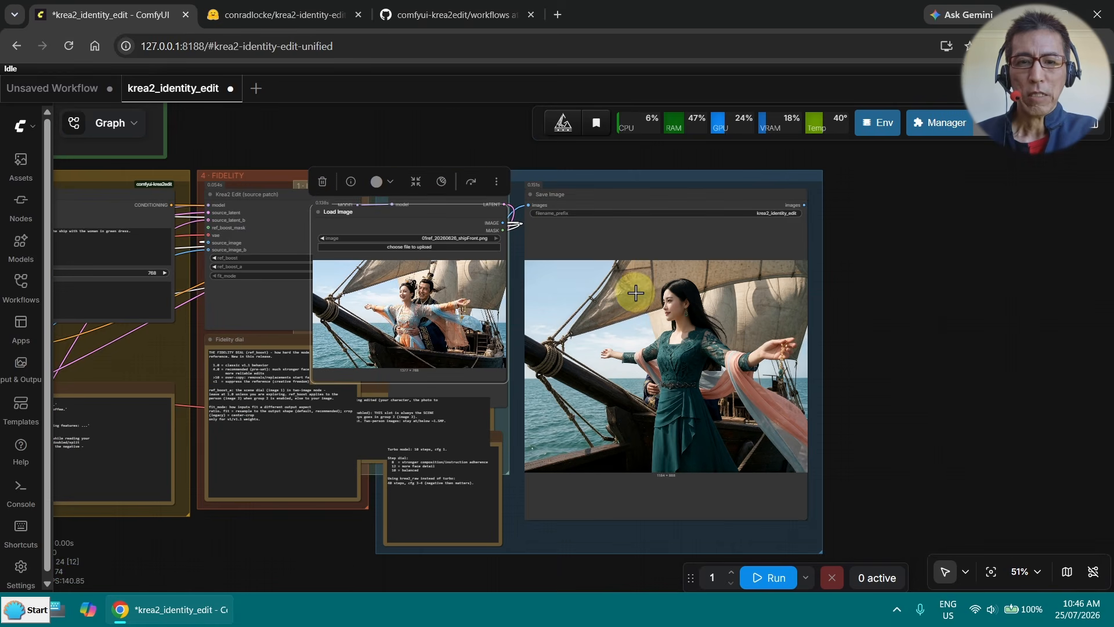
- Move the Load Image node back before the Resolution note and add an Image Crop node from comfyui_essentials
{"action": "left_click_drag", "start_coordinate": [485, 158], "coordinate": [976, 246]}
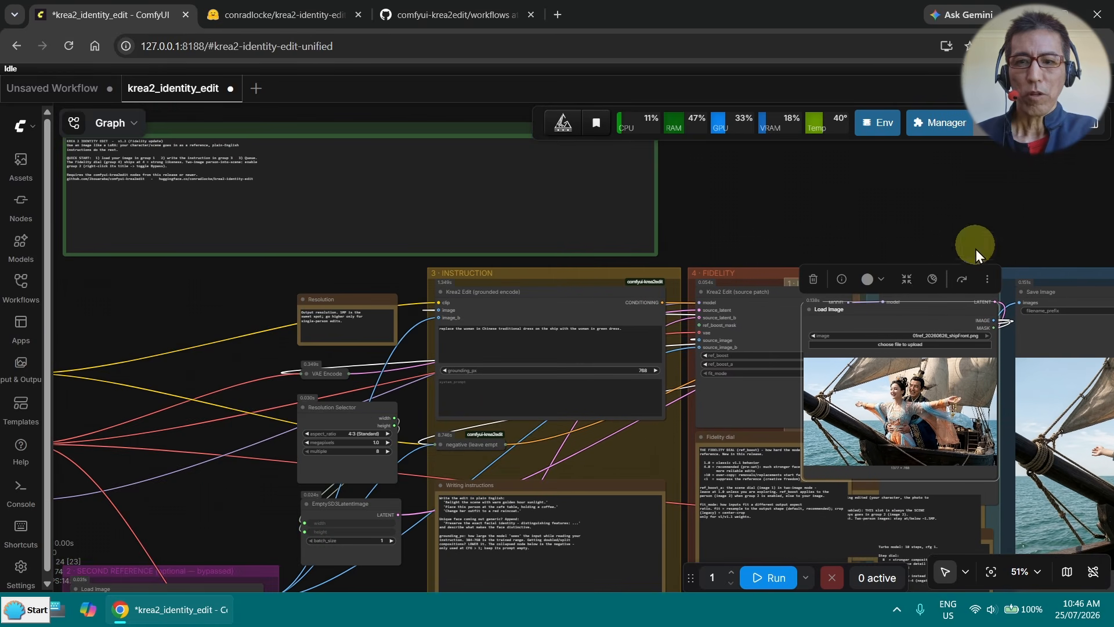
{"action": "left_click_drag", "start_coordinate": [871, 313], "coordinate": [209, 296]}
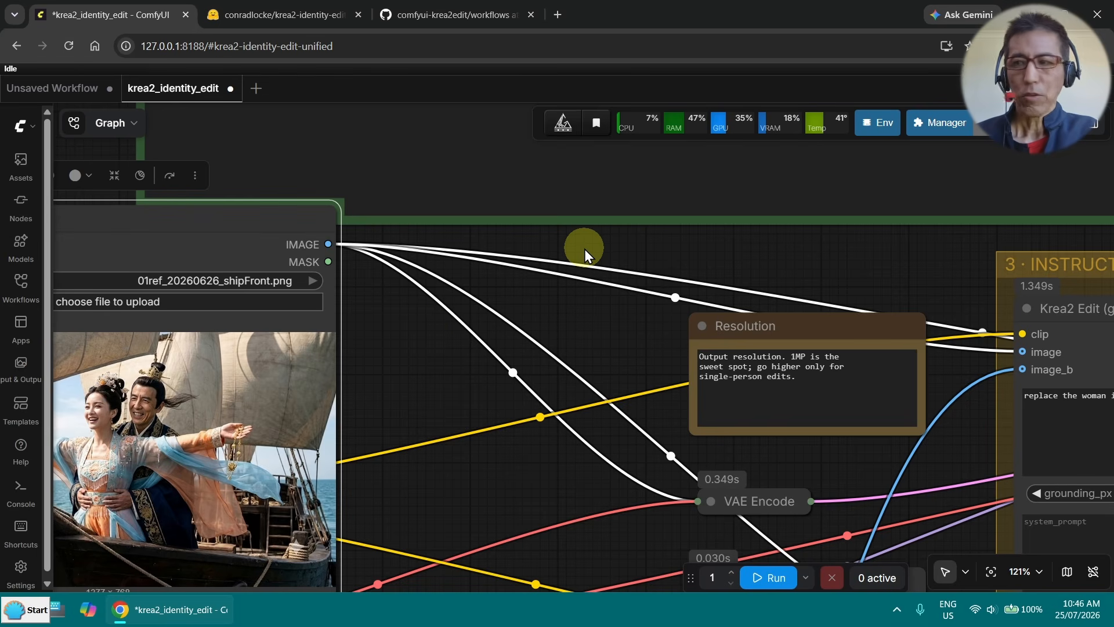
{"action": "double_click", "coordinate": [583, 249]}
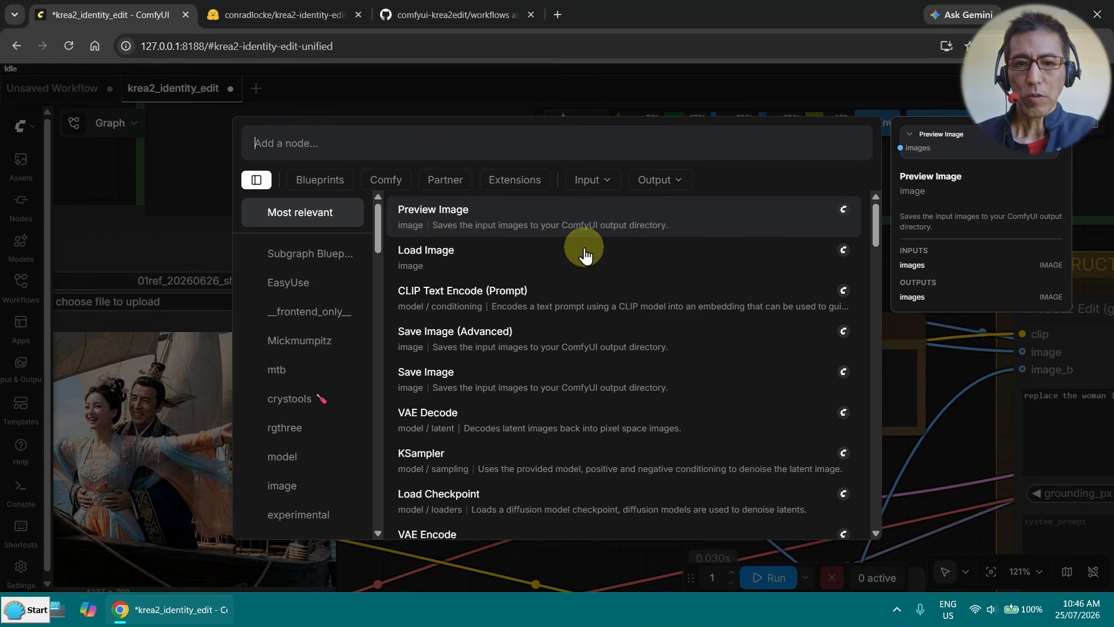
{"action": "type", "text": "image crop"}
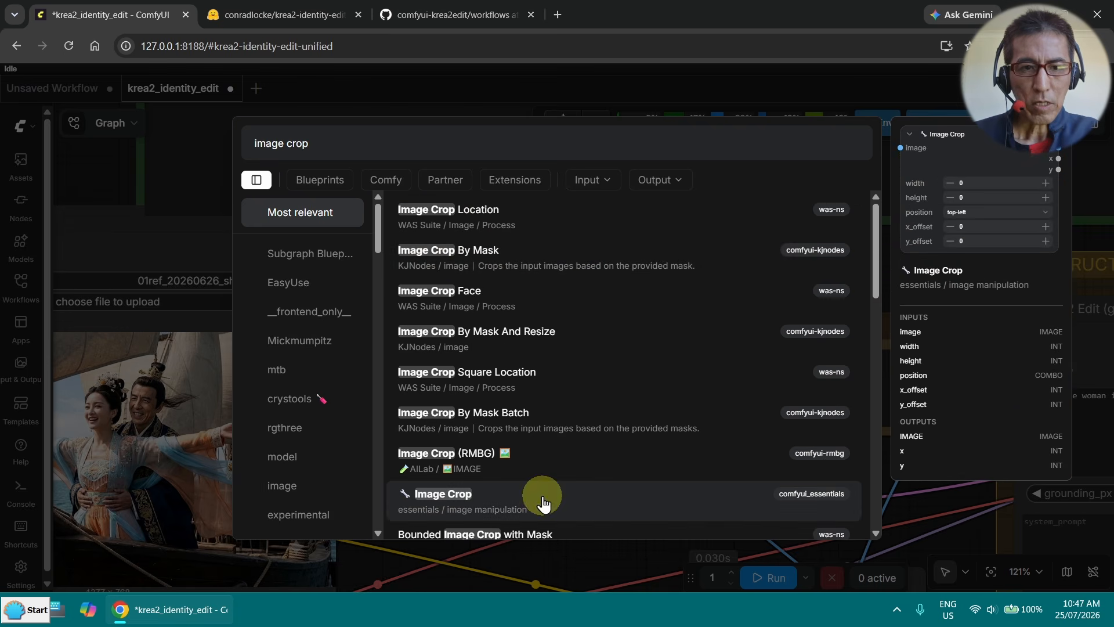
{"action": "left_click", "coordinate": [542, 502]}
- Connect the Image Crop output to the image inputs of both Krea2 encode nodes and to source_image on the source patch
{"action": "left_click_drag", "start_coordinate": [423, 324], "coordinate": [498, 204]}
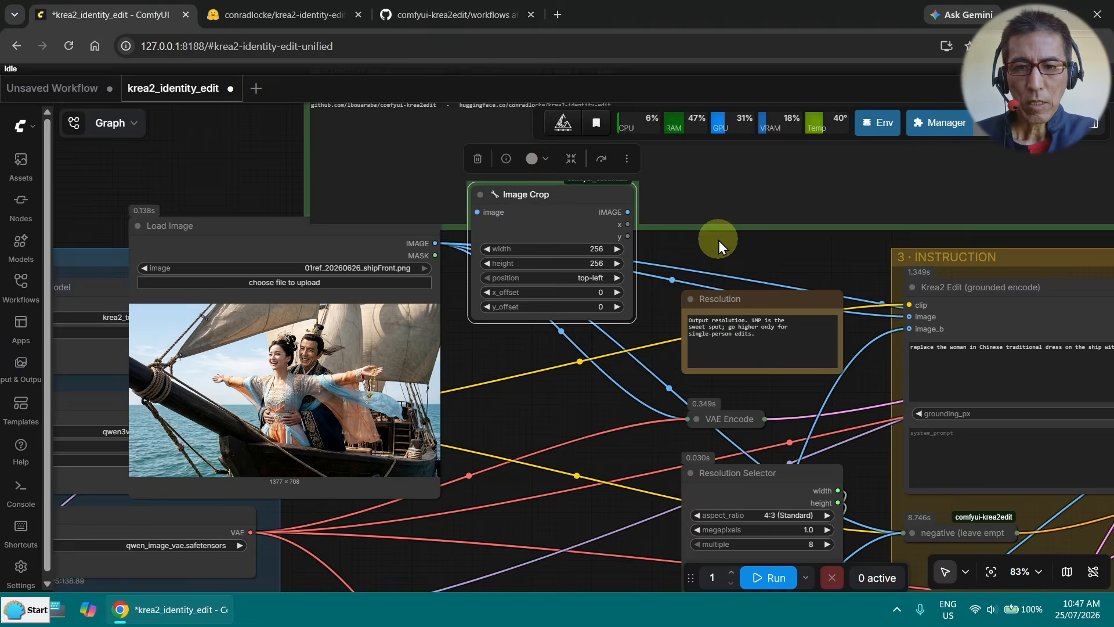
{"action": "left_click_drag", "start_coordinate": [718, 240], "coordinate": [485, 240]}
{"action": "left_click_drag", "start_coordinate": [398, 209], "coordinate": [523, 255]}
{"action": "left_click_drag", "start_coordinate": [667, 308], "coordinate": [678, 314]}
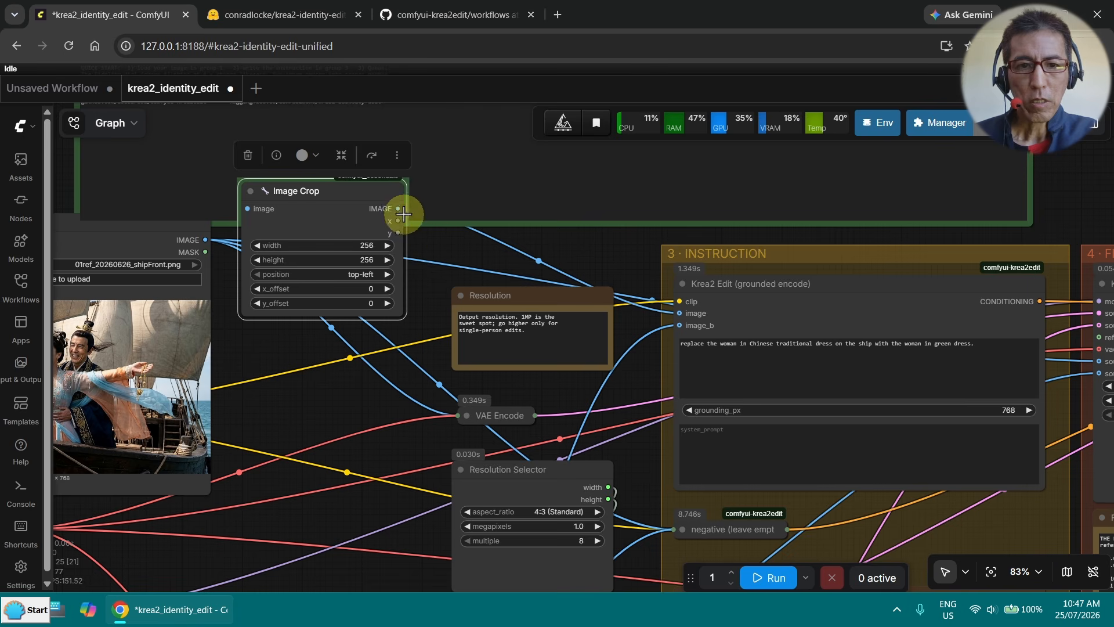
{"action": "scroll", "coordinate": [406, 232], "scroll_direction": "down", "scroll_amount": 2}
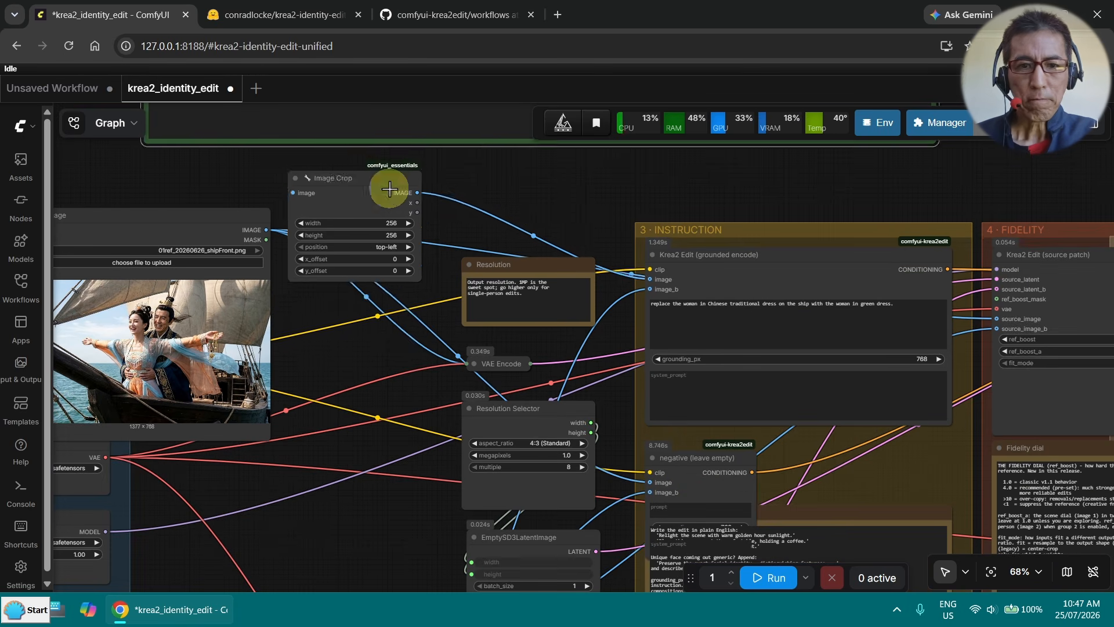
{"action": "left_click_drag", "start_coordinate": [416, 272], "coordinate": [650, 482]}
{"action": "left_click_drag", "start_coordinate": [358, 257], "coordinate": [363, 277]}
{"action": "left_click_drag", "start_coordinate": [197, 213], "coordinate": [195, 195]}
{"action": "left_click_drag", "start_coordinate": [420, 292], "coordinate": [997, 318]}
- Expand the VAE Encode node and connect the Image Crop output to its pixels input
{"action": "scroll", "coordinate": [664, 417], "scroll_direction": "down", "scroll_amount": 1}
{"action": "left_click_drag", "start_coordinate": [245, 211], "coordinate": [188, 172]}
{"action": "left_click", "coordinate": [490, 363]}
{"action": "left_click", "coordinate": [490, 364]}
{"action": "mouse_move", "coordinate": [424, 295]}
{"action": "left_mouse_down"}
{"action": "mouse_move", "coordinate": [417, 286]}
{"action": "mouse_move", "coordinate": [435, 294]}
{"action": "left_mouse_up"}
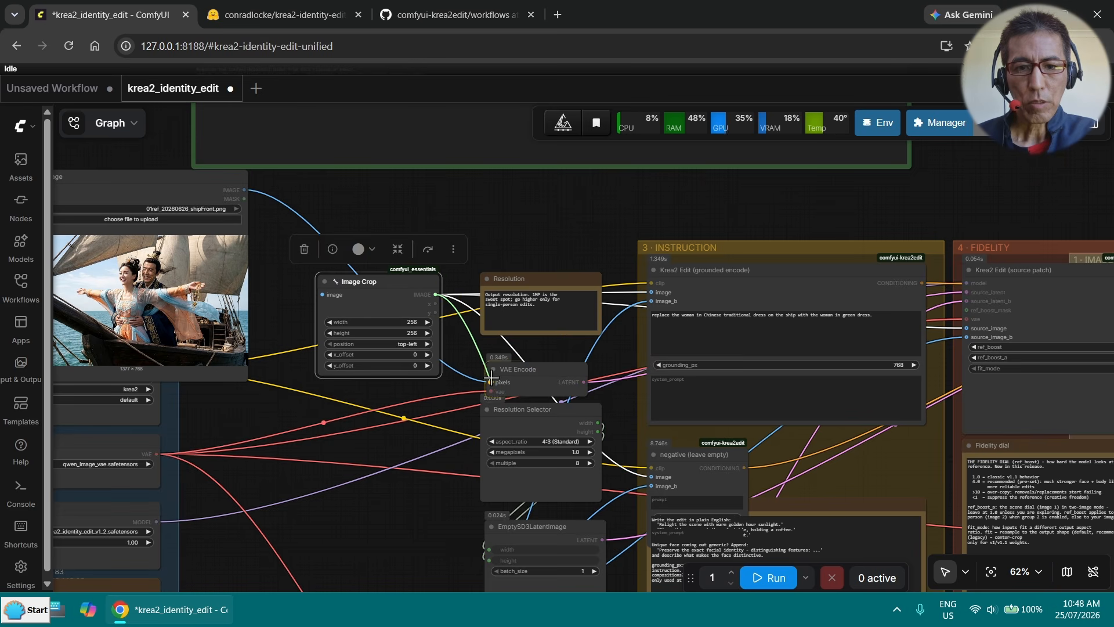
{"action": "left_click_drag", "start_coordinate": [492, 380], "coordinate": [491, 380]}
- Connect the Load Image output to the Image Crop input and position the crop node between Load Image and the Resolution note
{"action": "left_click_drag", "start_coordinate": [395, 278], "coordinate": [409, 230]}
{"action": "scroll", "coordinate": [520, 204], "scroll_direction": "down", "scroll_amount": 3}
{"action": "left_click_drag", "start_coordinate": [517, 199], "coordinate": [500, 276]}
{"action": "scroll", "coordinate": [501, 277], "scroll_direction": "up", "scroll_amount": 4}
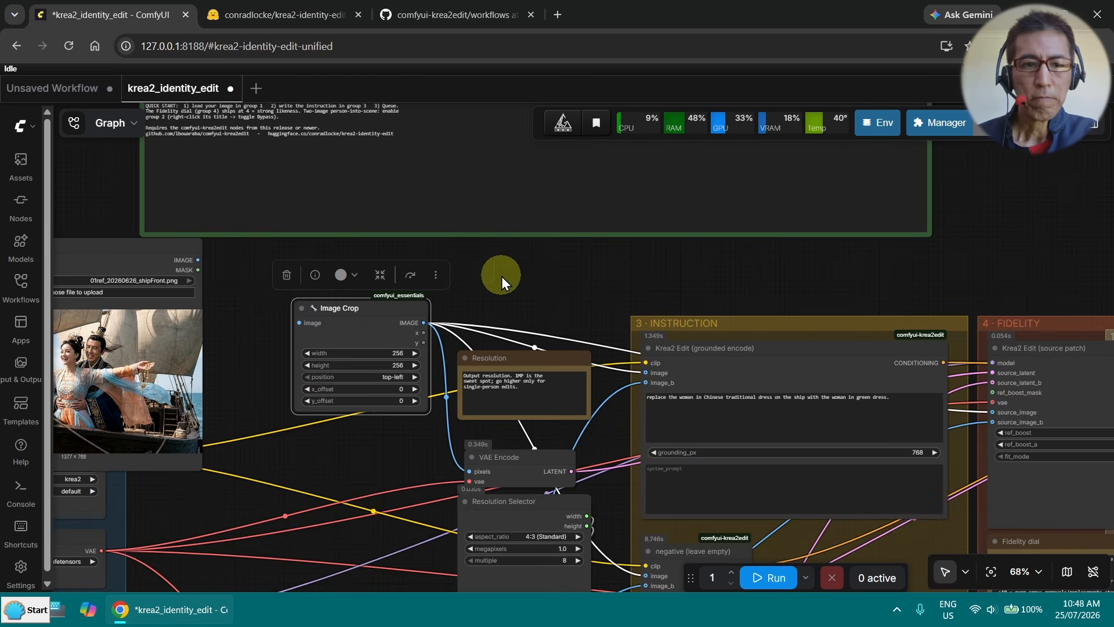
{"action": "left_click_drag", "start_coordinate": [199, 258], "coordinate": [298, 323]}
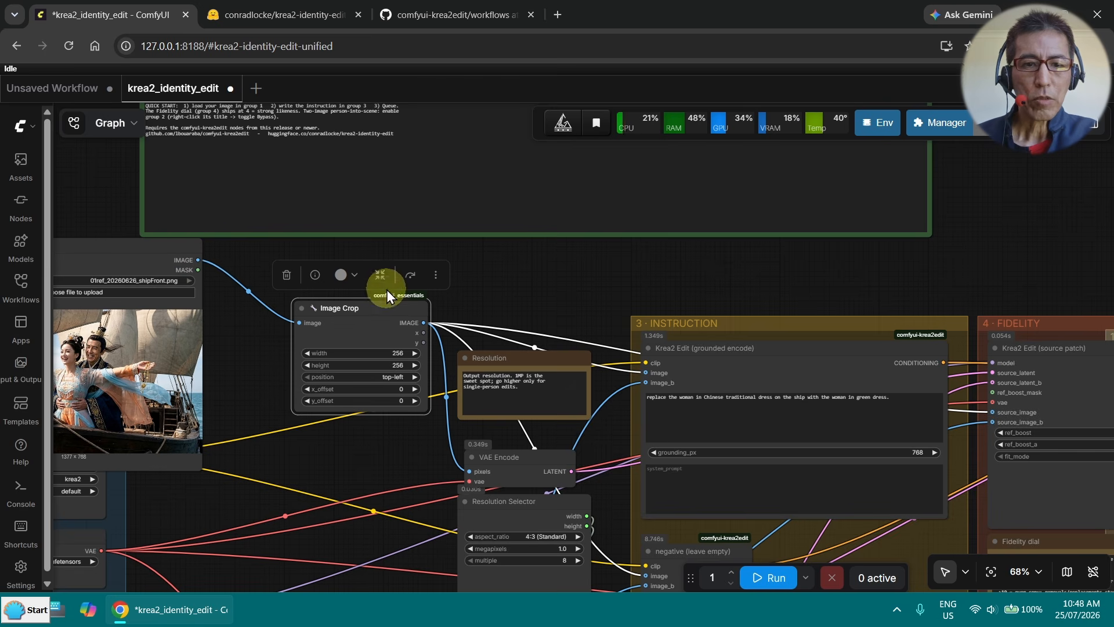
{"action": "left_click_drag", "start_coordinate": [369, 300], "coordinate": [330, 288]}
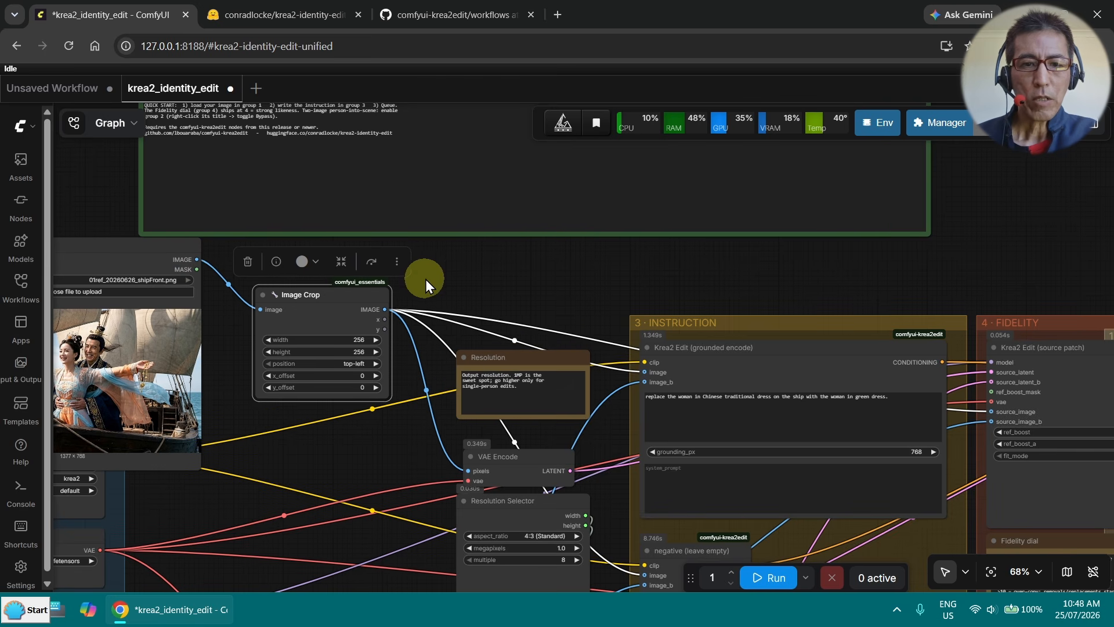
- Set the Image Crop node to width 1024, height 768 and position top-center
{"action": "scroll", "coordinate": [728, 198], "scroll_direction": "up", "scroll_amount": 5}
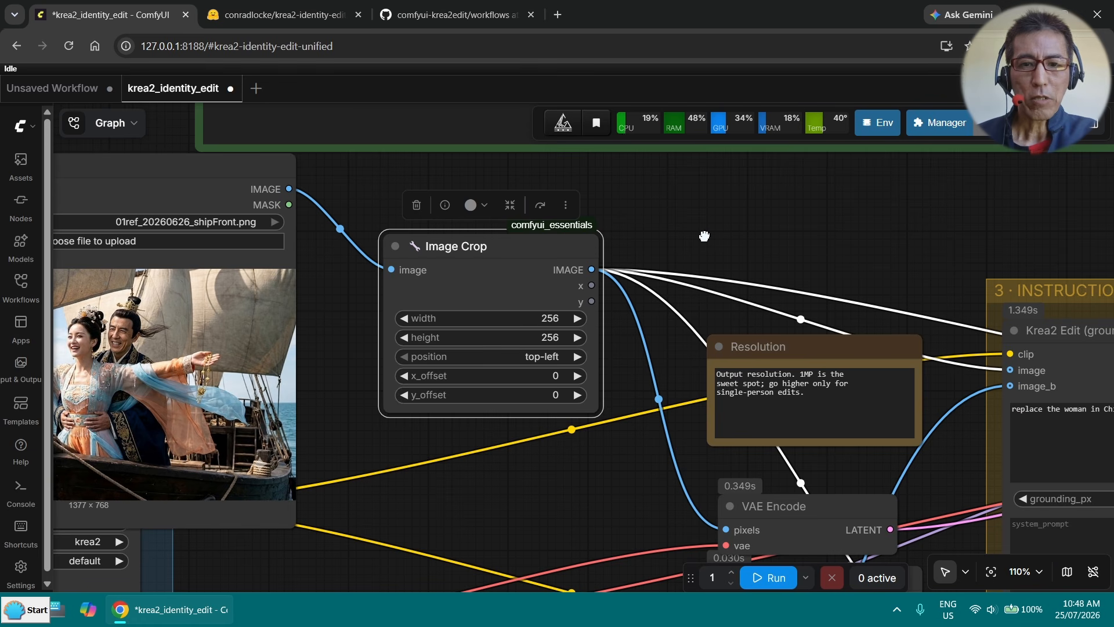
{"action": "left_click_drag", "start_coordinate": [337, 289], "coordinate": [360, 280]}
{"action": "scroll", "coordinate": [360, 281], "scroll_direction": "up", "scroll_amount": 1}
{"action": "left_click", "coordinate": [614, 322]}
{"action": "type", "text": "768"}
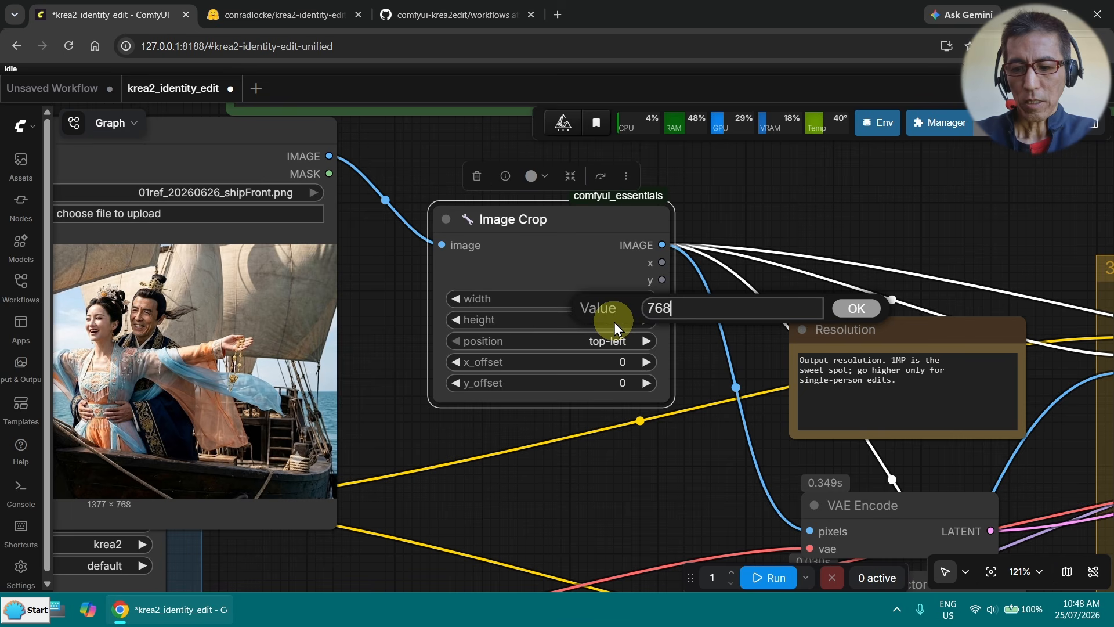
{"action": "key", "text": "Return"}
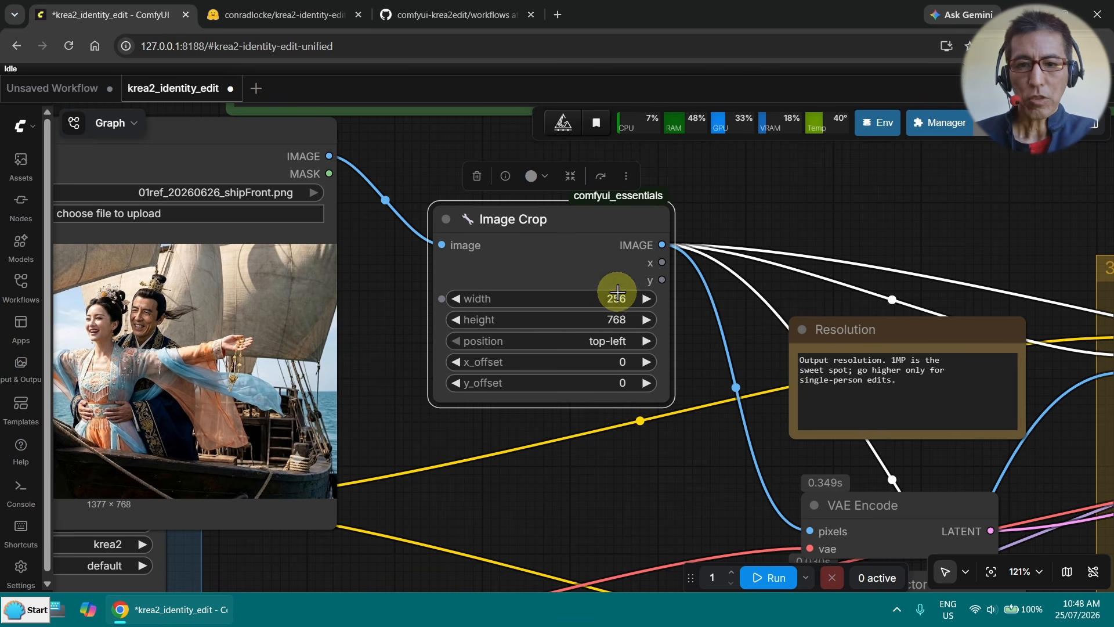
{"action": "left_click", "coordinate": [615, 298]}
{"action": "type", "text": "1024"}
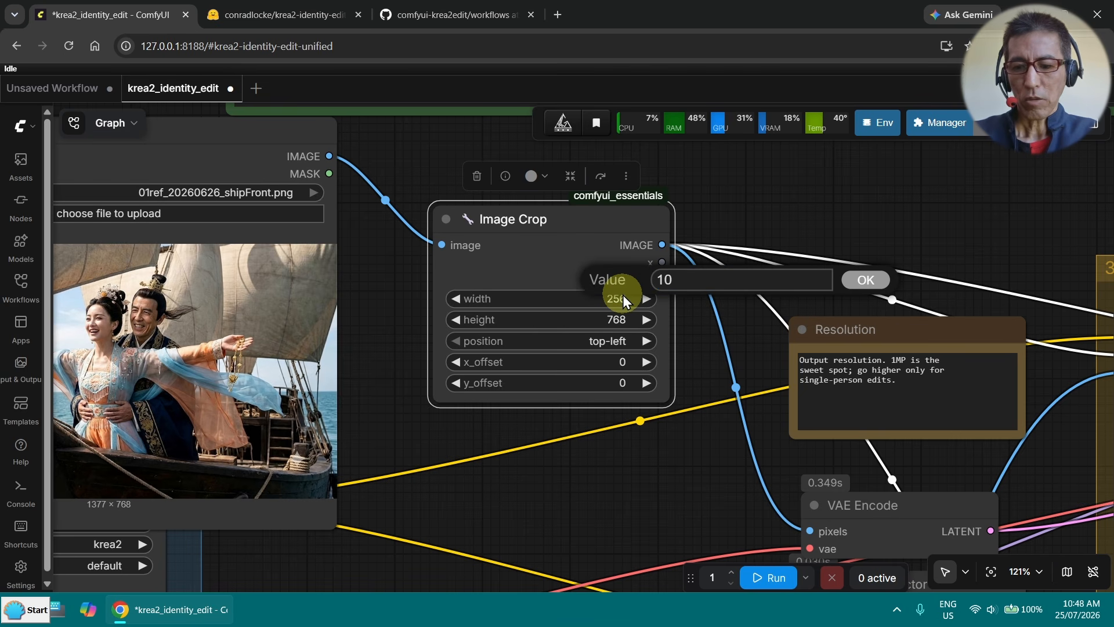
{"action": "key", "text": "Return"}
{"action": "left_click", "coordinate": [610, 341]}
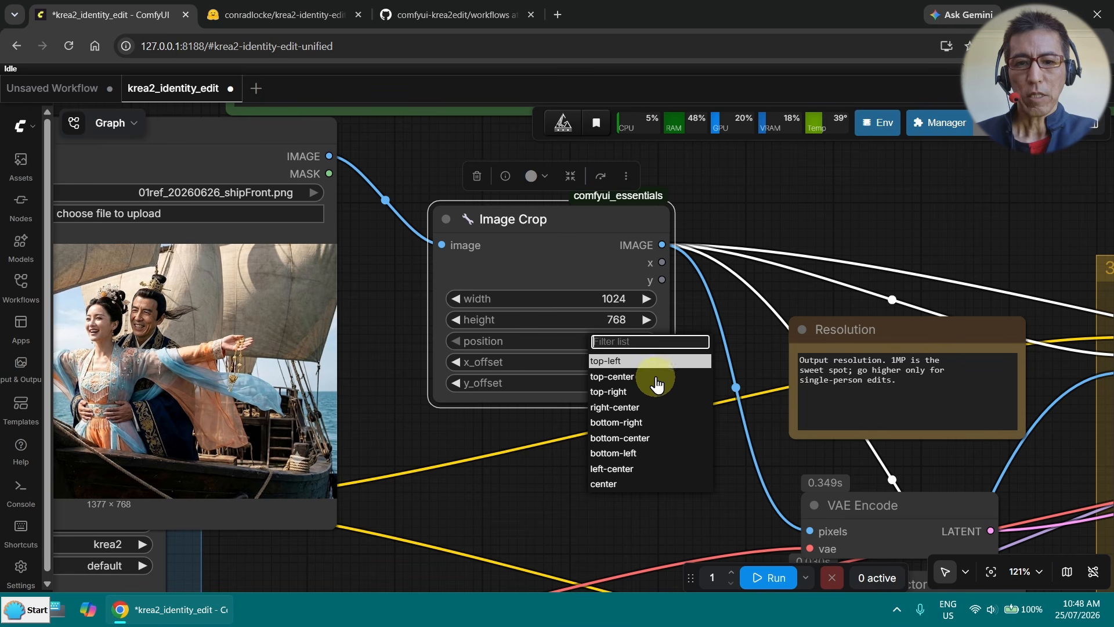
{"action": "left_click", "coordinate": [656, 377]}
- Add a Preview Image node fed by the Image Crop output and execute only that branch to check the crop
{"action": "scroll", "coordinate": [668, 313], "scroll_direction": "up", "scroll_amount": 3}
{"action": "scroll", "coordinate": [676, 267], "scroll_direction": "right", "scroll_amount": 3}
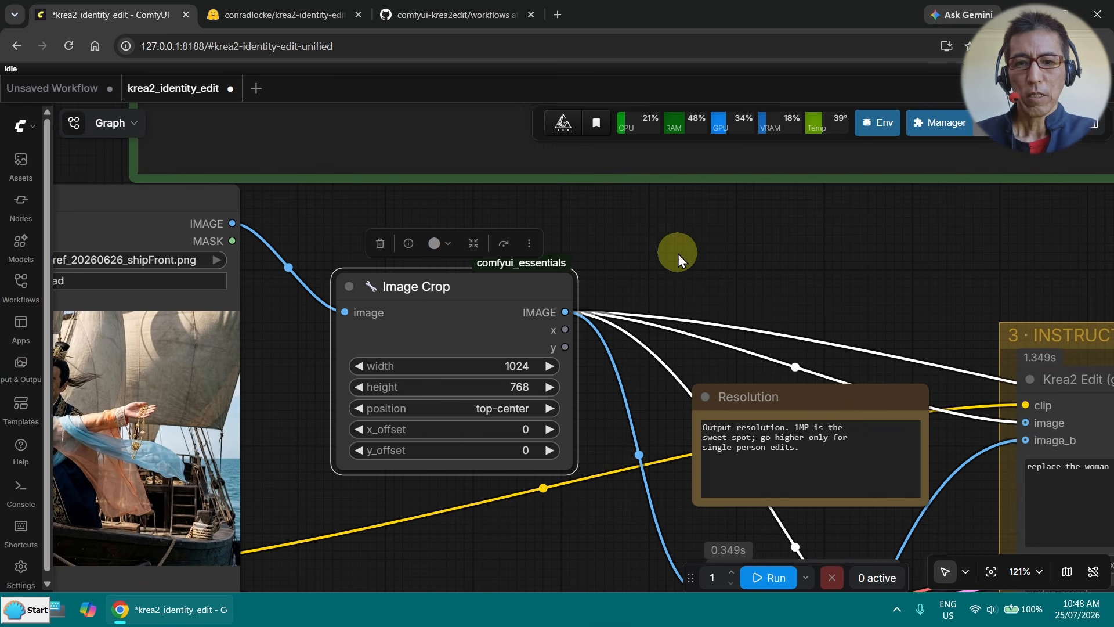
{"action": "double_click", "coordinate": [678, 253]}
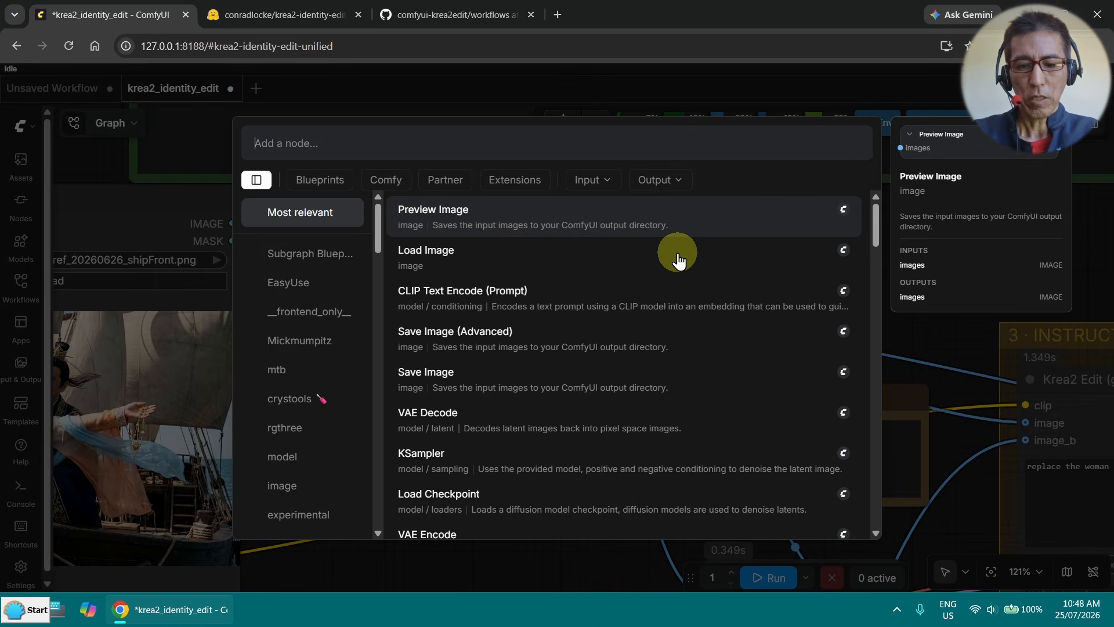
{"action": "type", "text": "pre"}
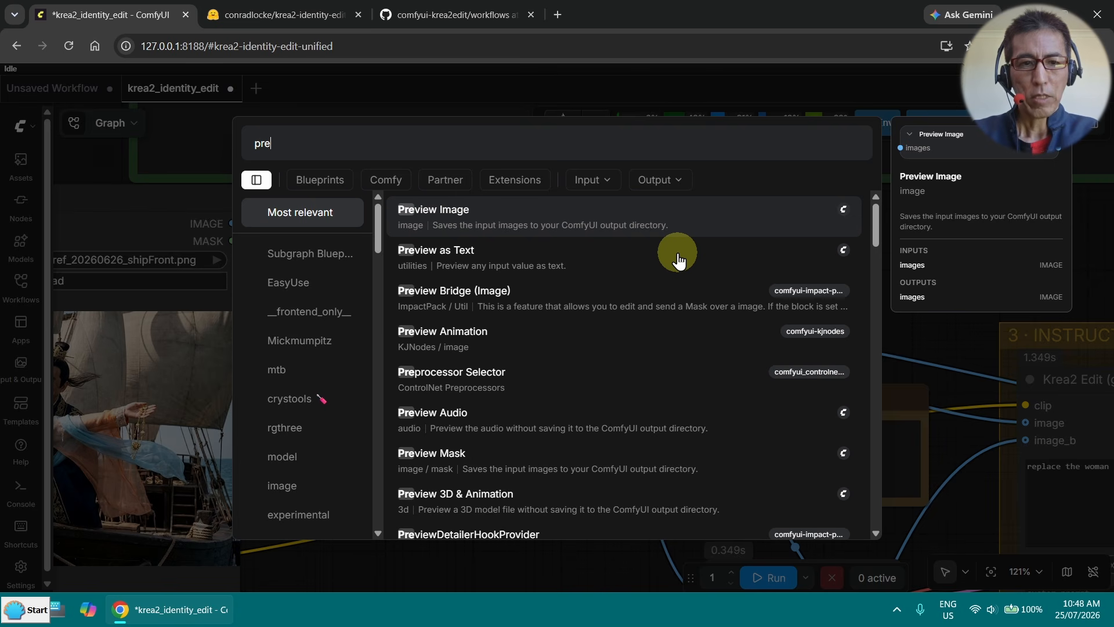
{"action": "key", "text": "Return"}
{"action": "left_click", "coordinate": [764, 191]}
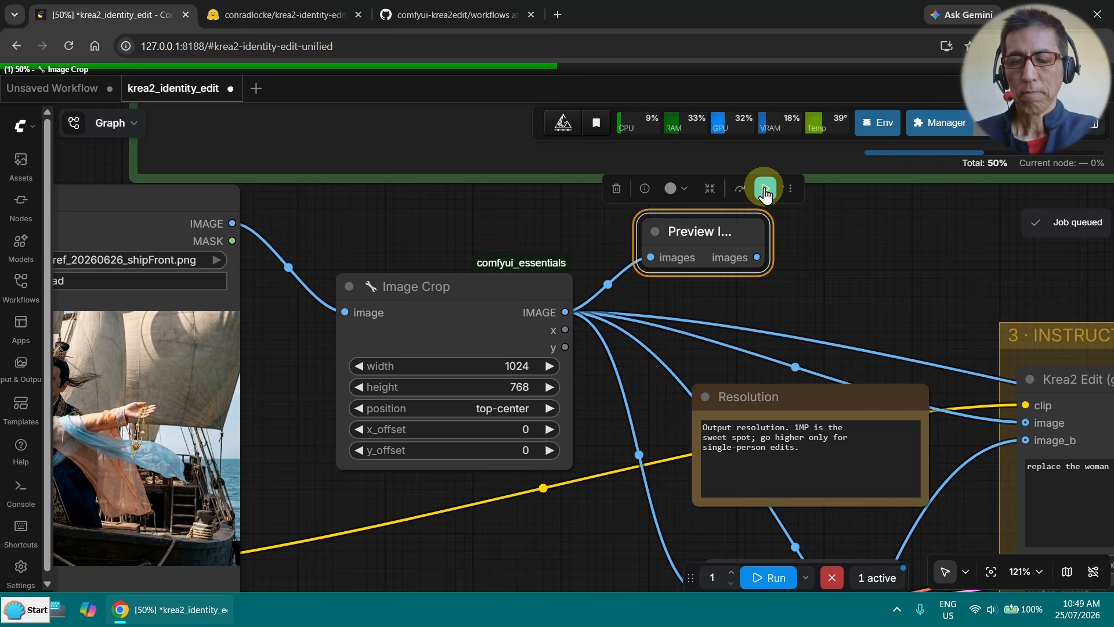
{"action": "scroll", "coordinate": [707, 304], "scroll_direction": "up", "scroll_amount": 5}
{"action": "scroll", "coordinate": [851, 343], "scroll_direction": "down", "scroll_amount": 5}
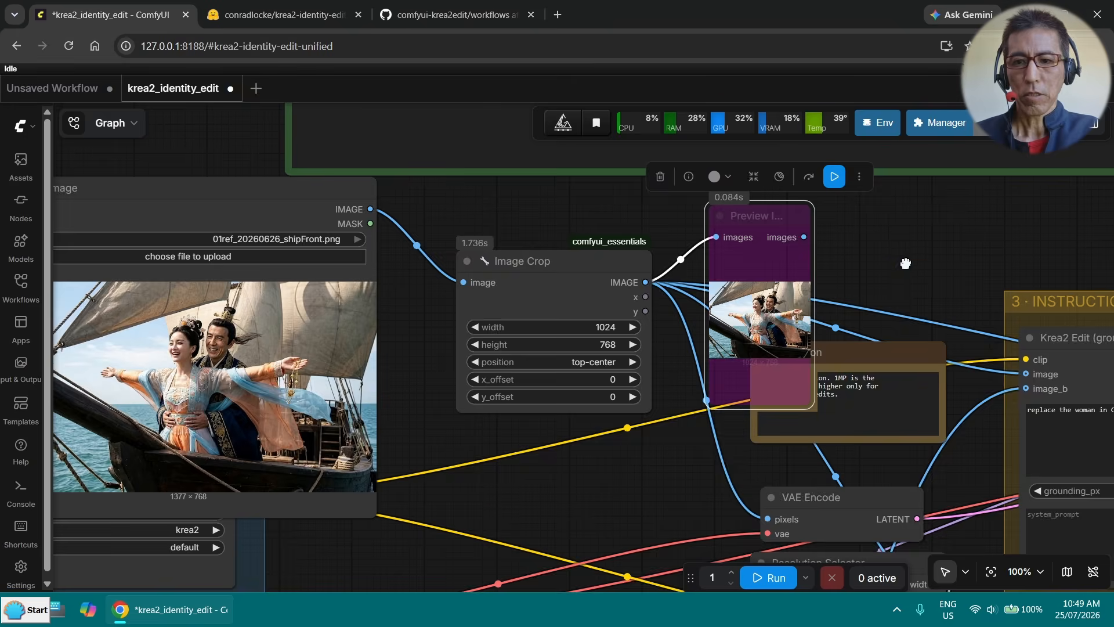
- Bypass the Preview Image node and run the full workflow, closing the logs once generation is complete
{"action": "left_click_drag", "start_coordinate": [908, 251], "coordinate": [534, 232]}
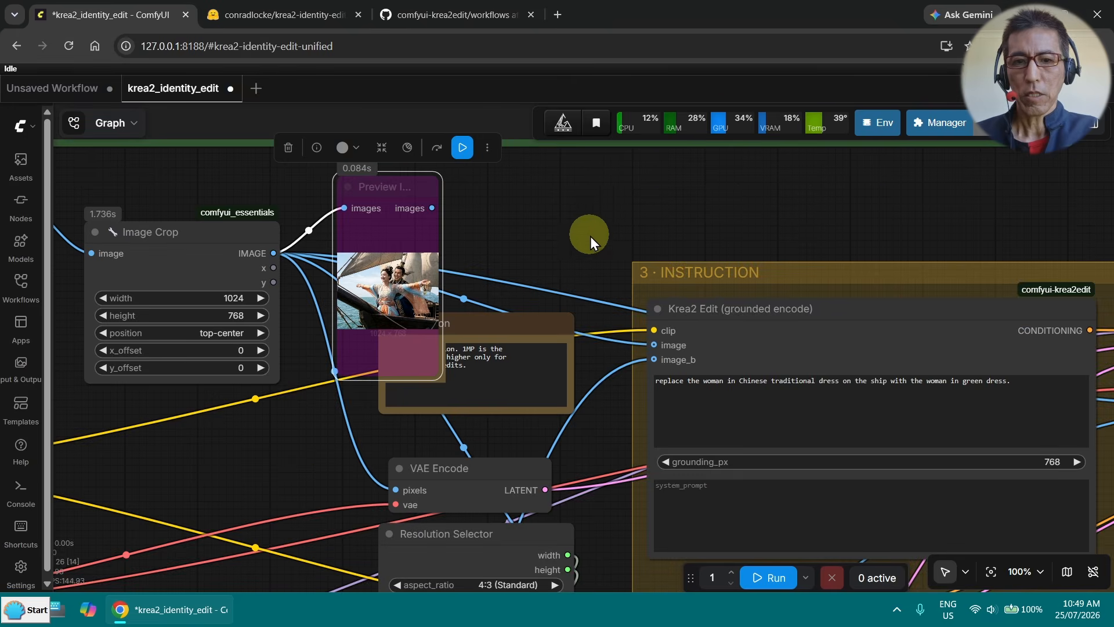
{"action": "scroll", "coordinate": [591, 236], "scroll_direction": "down", "scroll_amount": 10}
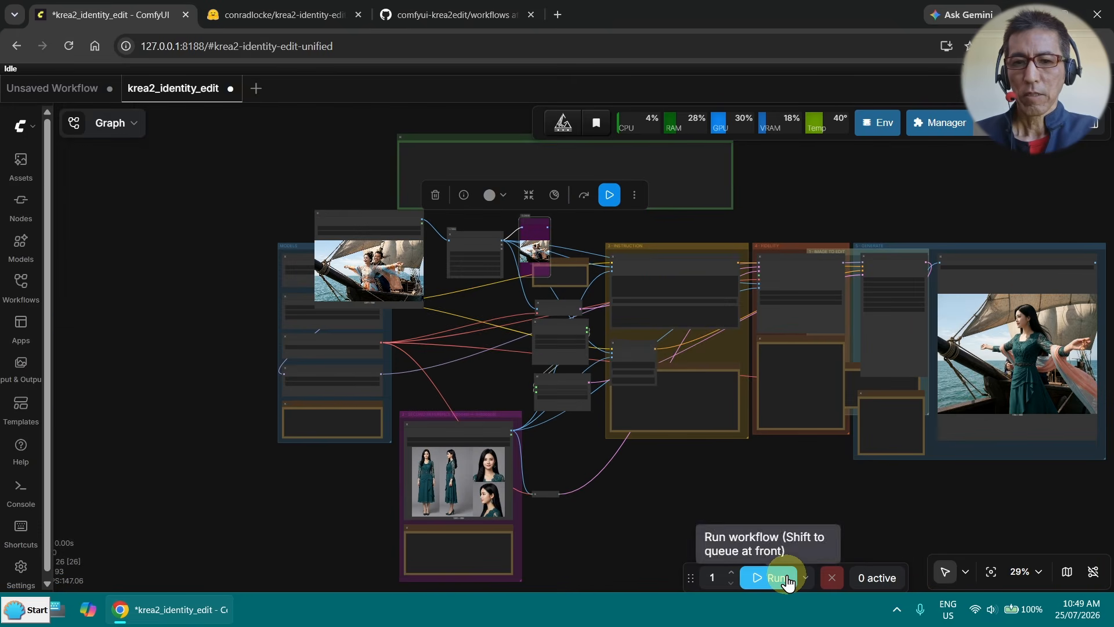
{"action": "left_click", "coordinate": [777, 578]}
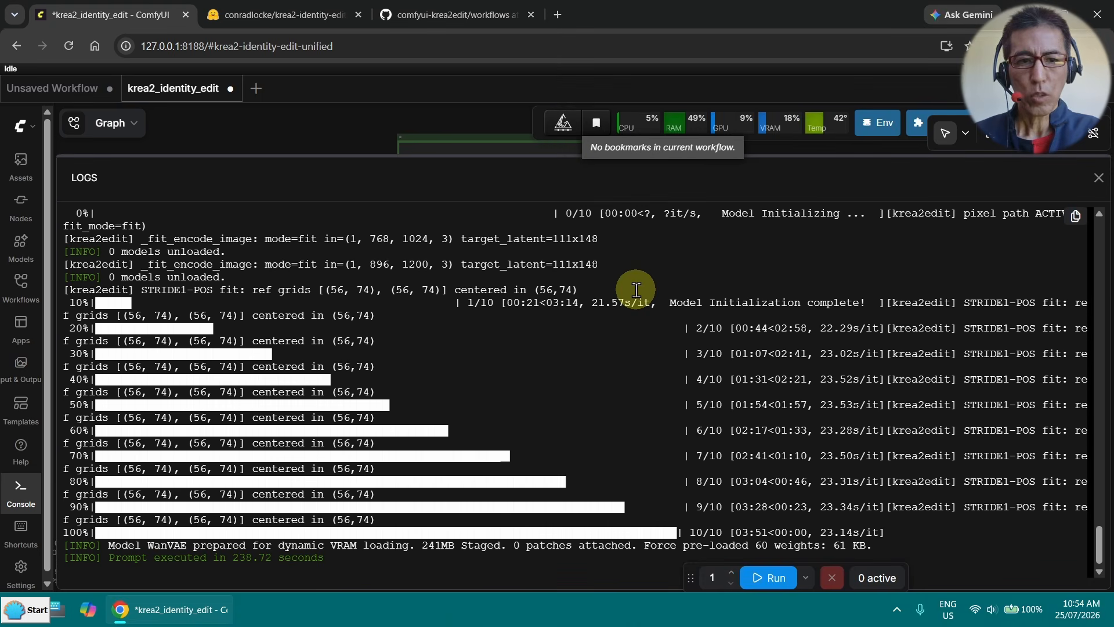
{"action": "left_click", "coordinate": [1101, 179]}
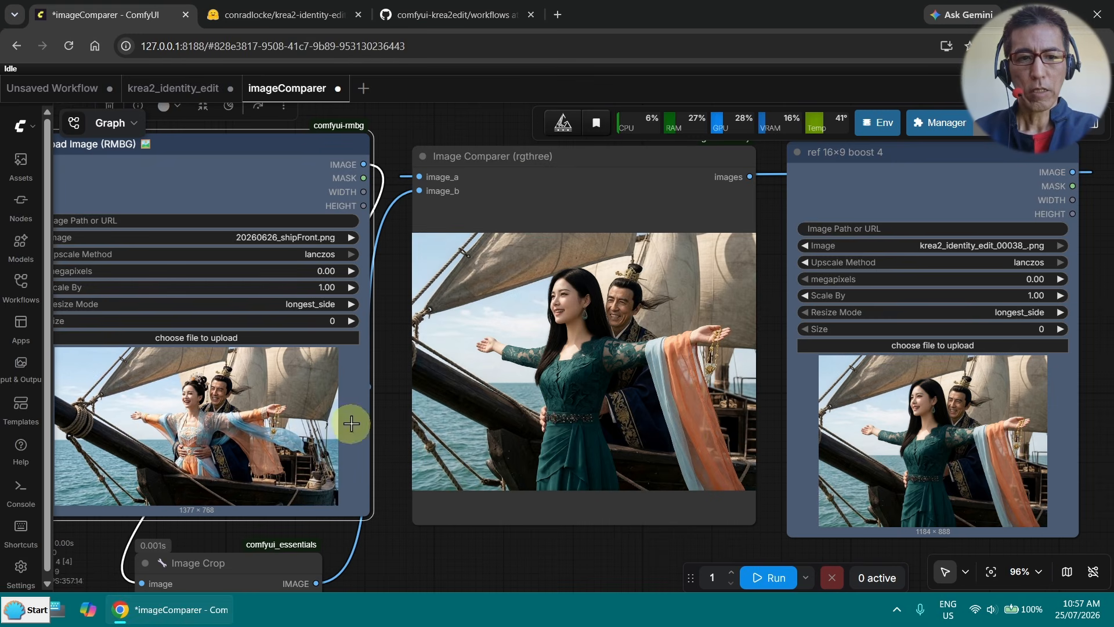
- Examine the cropped ship scene against the edited result in the Image Comparer, checking alignment of the figures, pose and background
{"action": "left_click_drag", "start_coordinate": [400, 561], "coordinate": [468, 405]}
{"action": "left_click_drag", "start_coordinate": [671, 445], "coordinate": [498, 544]}
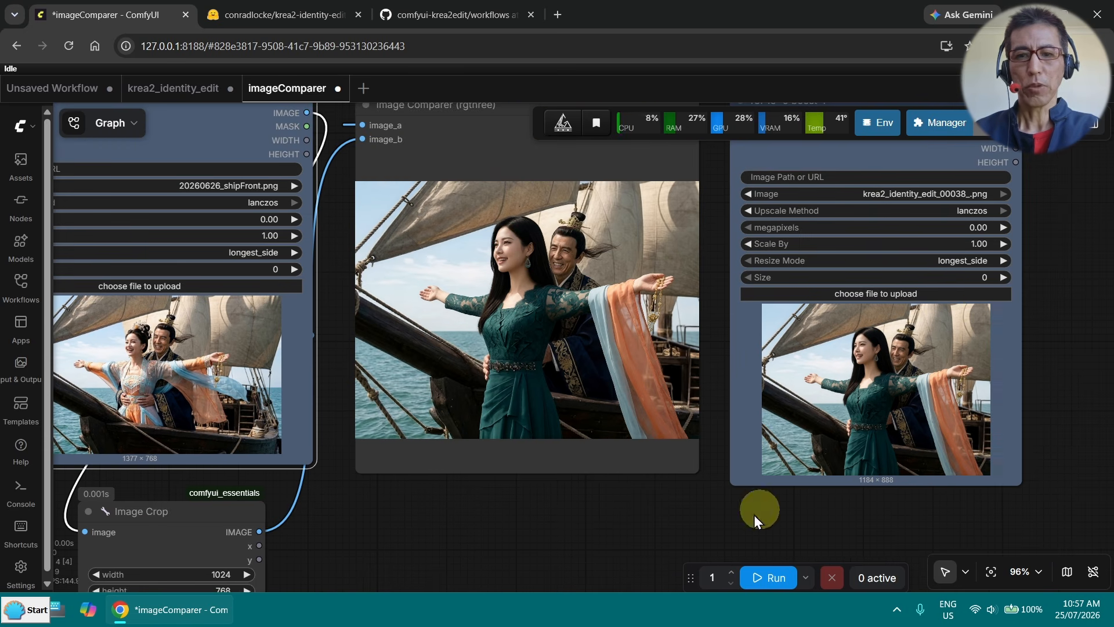
{"action": "scroll", "coordinate": [332, 433], "scroll_direction": "up", "scroll_amount": 1}
{"action": "scroll", "coordinate": [341, 426], "scroll_direction": "up", "scroll_amount": 2}
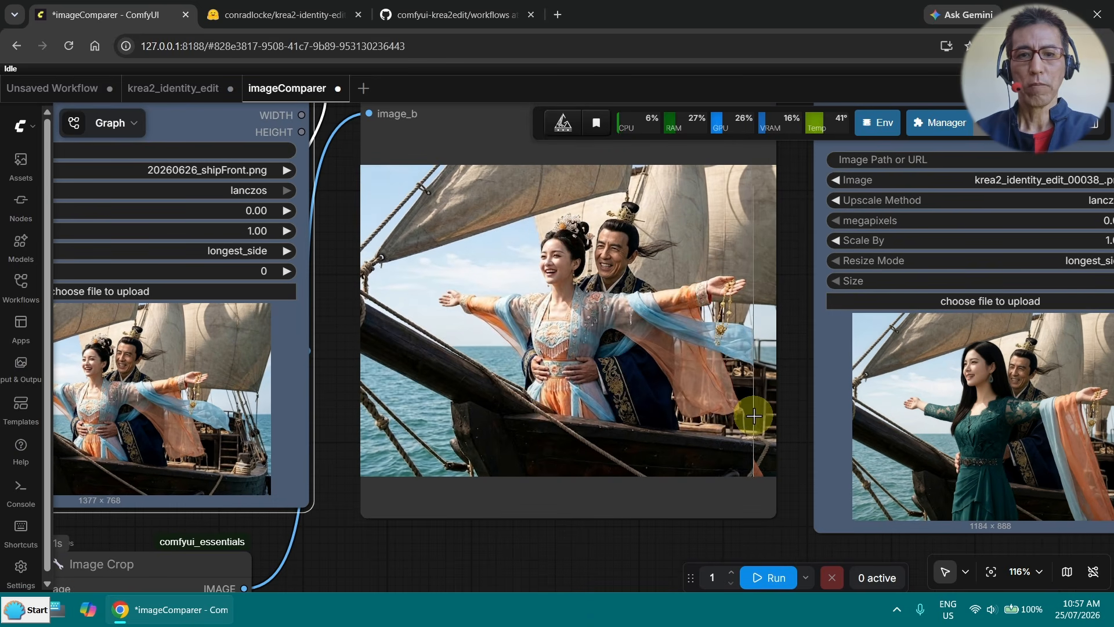
{"action": "scroll", "coordinate": [730, 378], "scroll_direction": "up", "scroll_amount": 3}
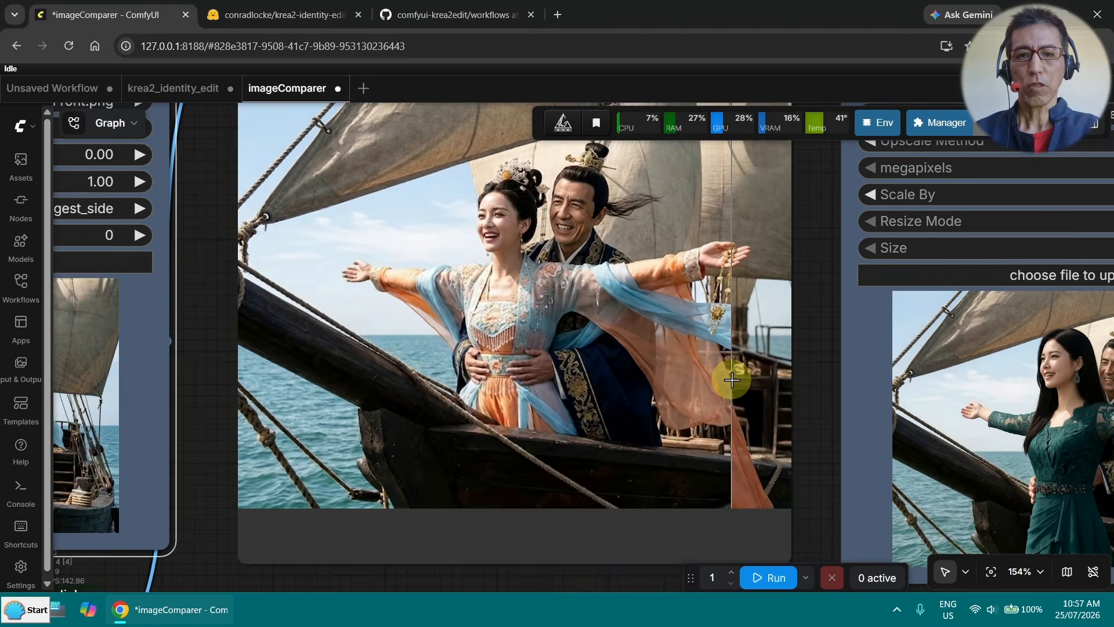
{"action": "scroll", "coordinate": [732, 380], "scroll_direction": "up", "scroll_amount": 1}
{"action": "scroll", "coordinate": [771, 259], "scroll_direction": "down", "scroll_amount": 1}
{"action": "left_click_drag", "start_coordinate": [811, 239], "coordinate": [846, 282]}
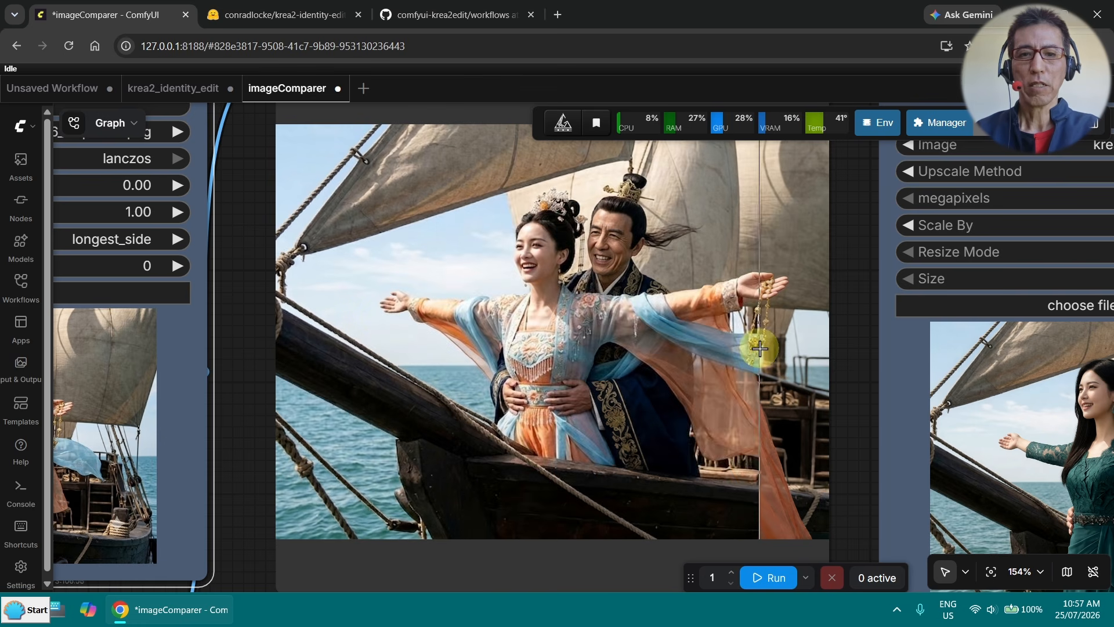
{"action": "mouse_move", "coordinate": [431, 328]}
{"action": "left_mouse_down"}
{"action": "mouse_move", "coordinate": [520, 320]}
{"action": "mouse_move", "coordinate": [434, 331]}
{"action": "left_mouse_up"}
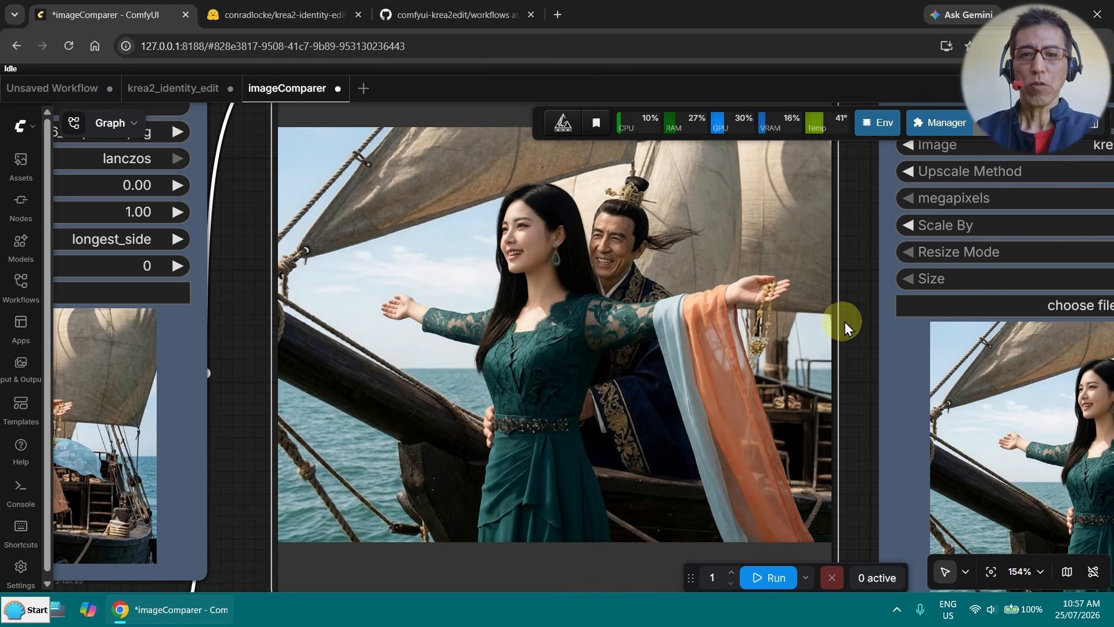
{"action": "scroll", "coordinate": [855, 320], "scroll_direction": "down", "scroll_amount": 2}
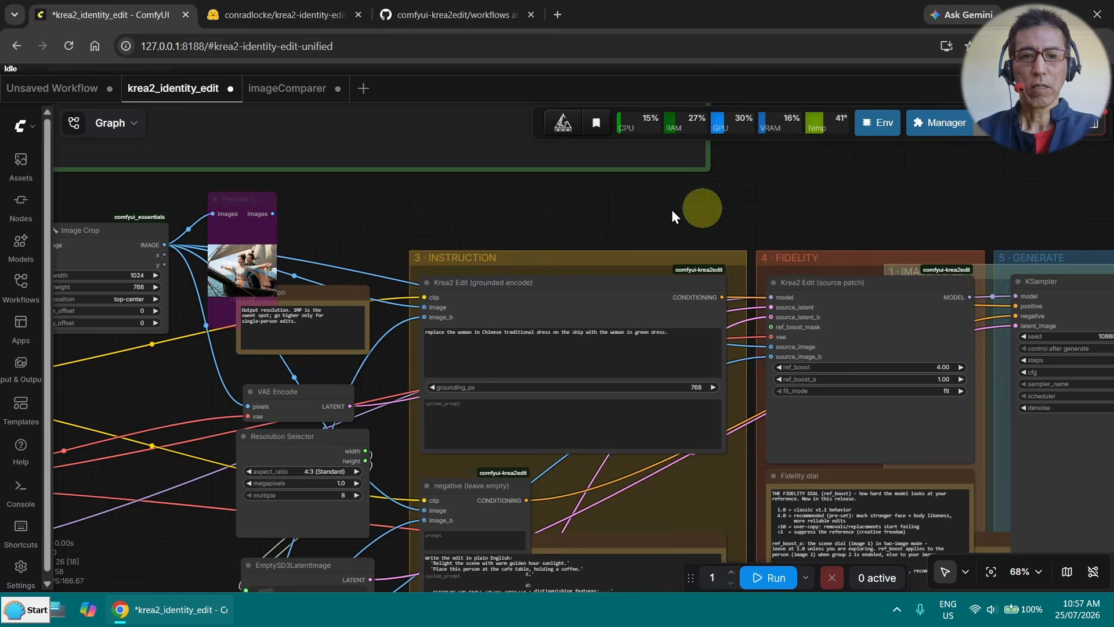
- Set the edit prompt to "remove the woman in Chinese traditional dress on the ship, then place the woman in green dress on the ship. Preserve the pose."
{"action": "scroll", "coordinate": [449, 212], "scroll_direction": "up", "scroll_amount": 5}
{"action": "scroll", "coordinate": [450, 211], "scroll_direction": "up", "scroll_amount": 3}
{"action": "left_click_drag", "start_coordinate": [449, 212], "coordinate": [447, 140]}
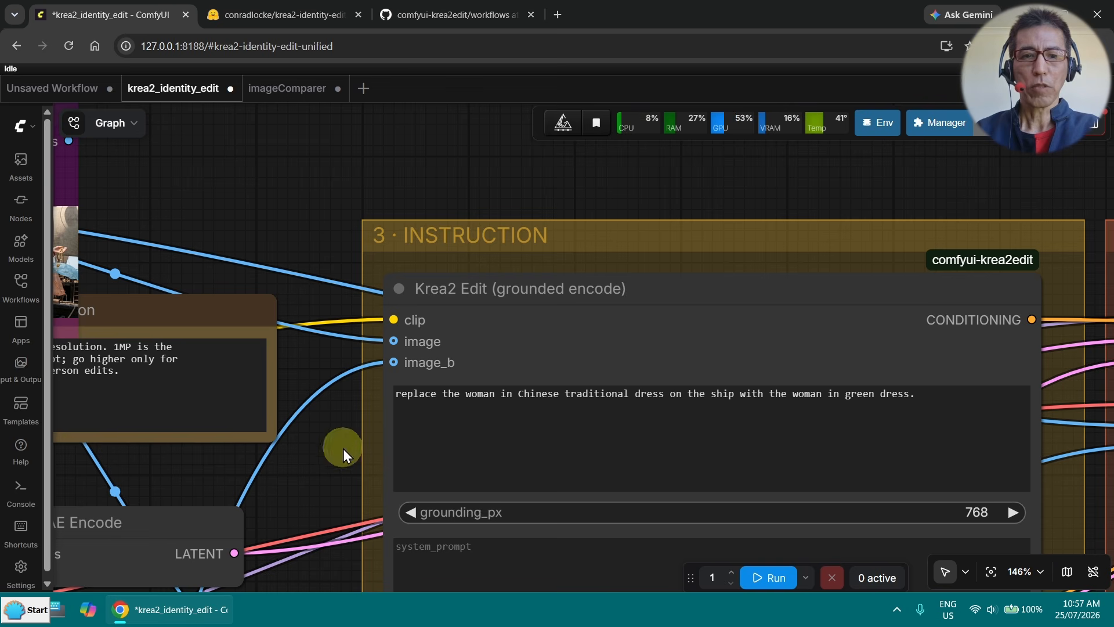
{"action": "left_click_drag", "start_coordinate": [343, 448], "coordinate": [243, 373]}
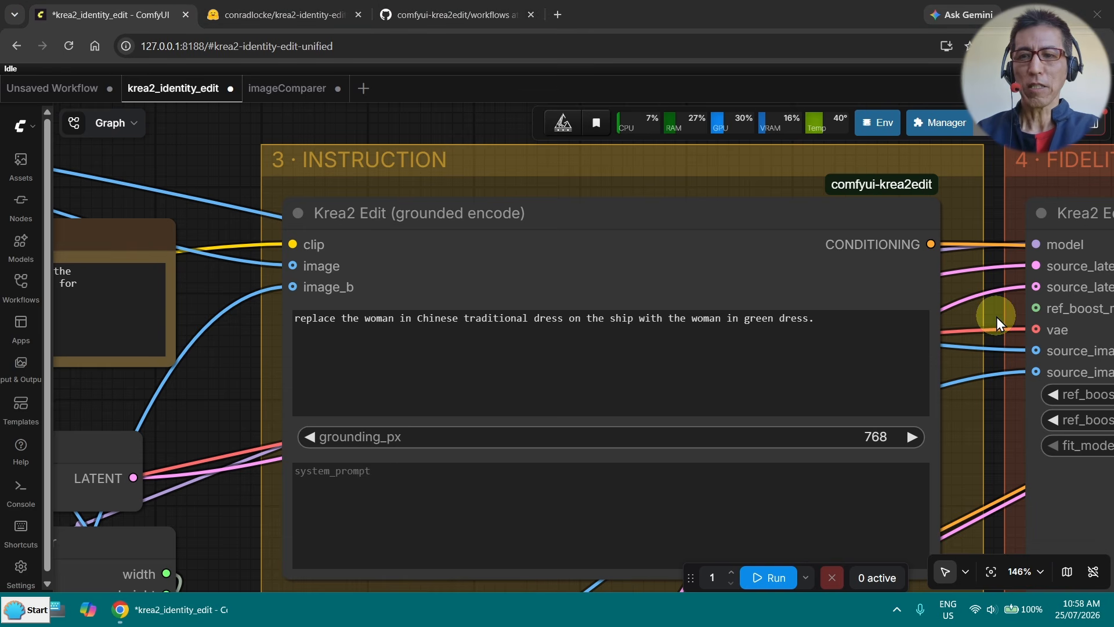
{"action": "left_click_drag", "start_coordinate": [992, 319], "coordinate": [893, 317]}
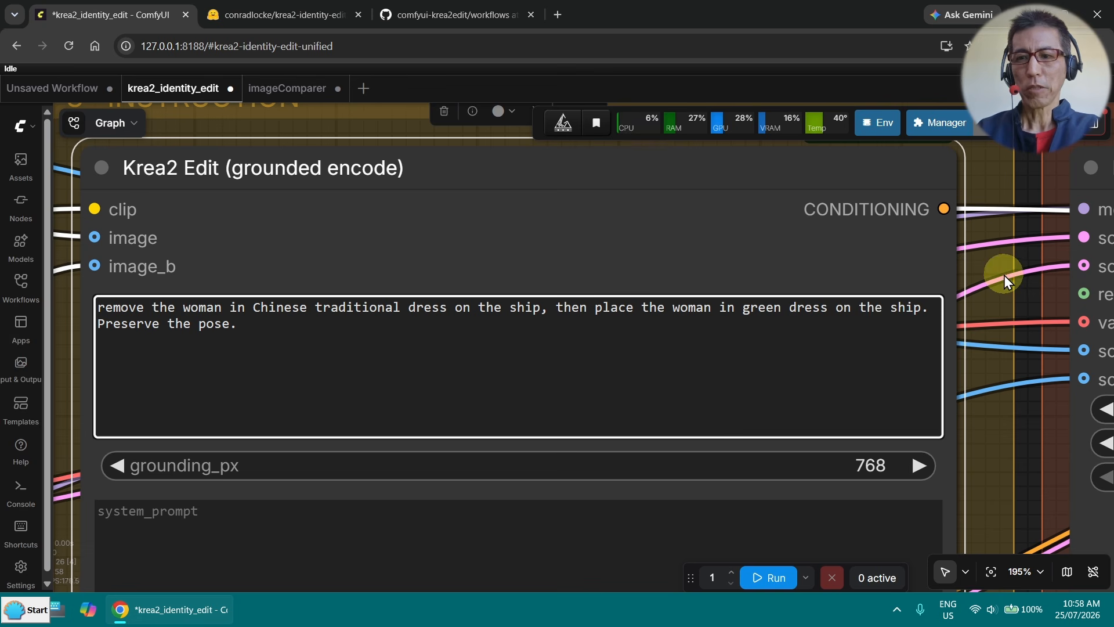
- Run the workflow with the sampler settings kept, close the logs once generation completes and inspect the new ship image up close
{"action": "scroll", "coordinate": [1019, 281], "scroll_direction": "down", "scroll_amount": 4}
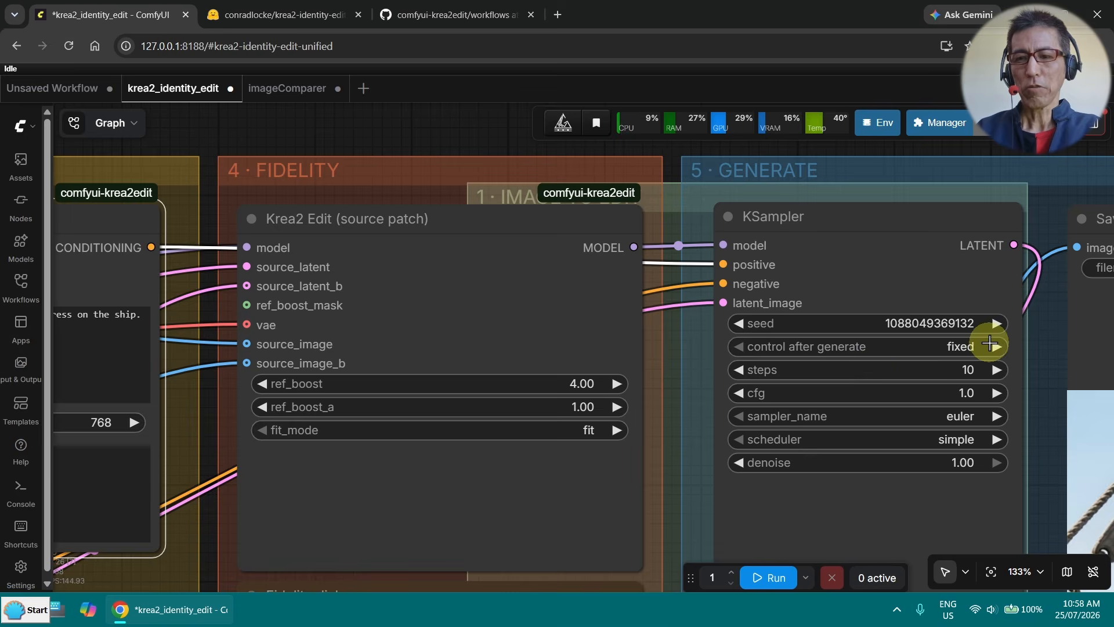
{"action": "scroll", "coordinate": [1012, 345], "scroll_direction": "up", "scroll_amount": 2}
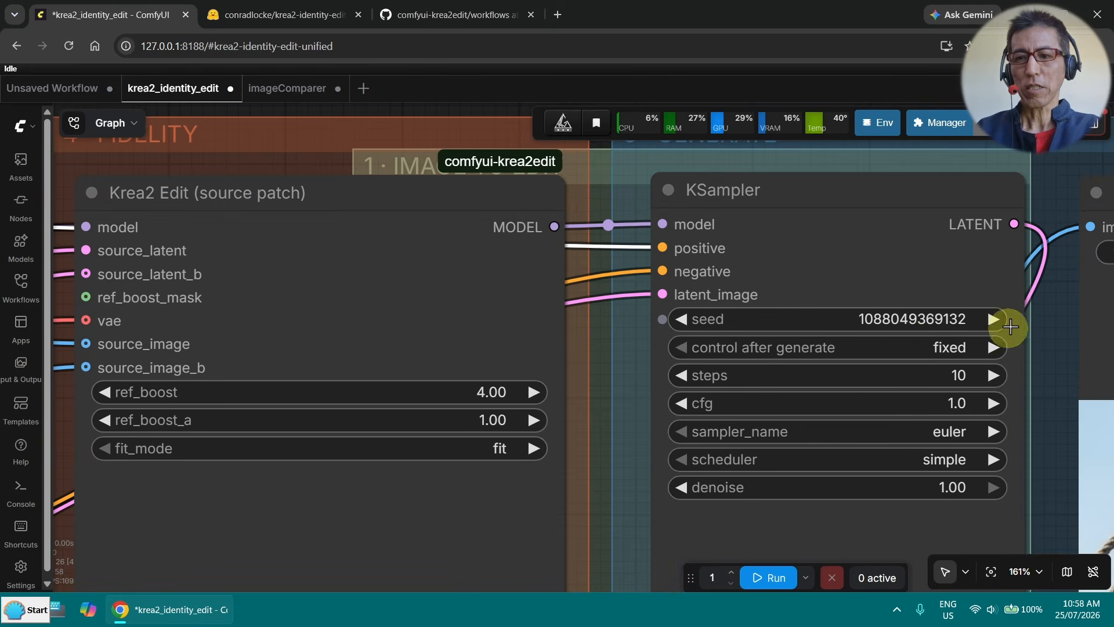
{"action": "scroll", "coordinate": [597, 345], "scroll_direction": "down", "scroll_amount": 6}
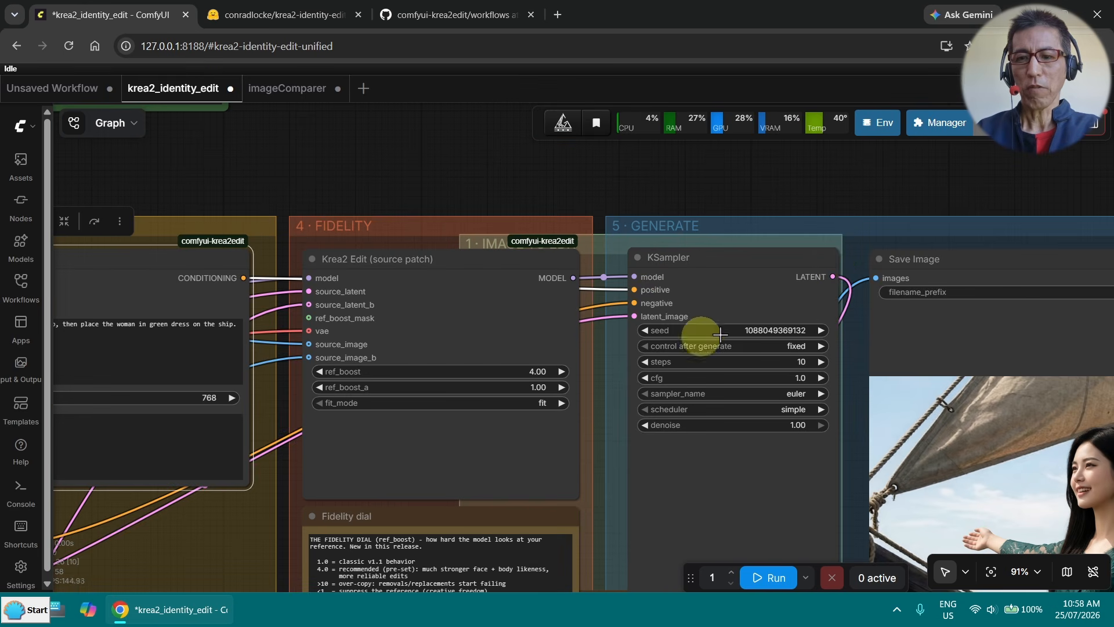
{"action": "left_click", "coordinate": [774, 578]}
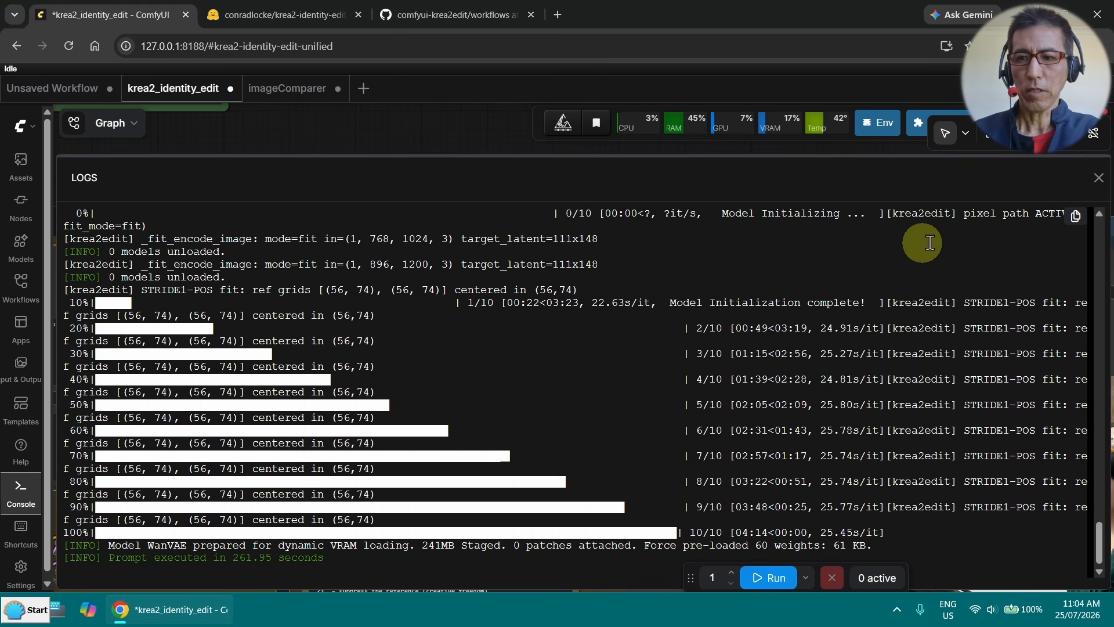
{"action": "left_click", "coordinate": [1098, 177]}
{"action": "left_click_drag", "start_coordinate": [1020, 367], "coordinate": [1012, 326]}
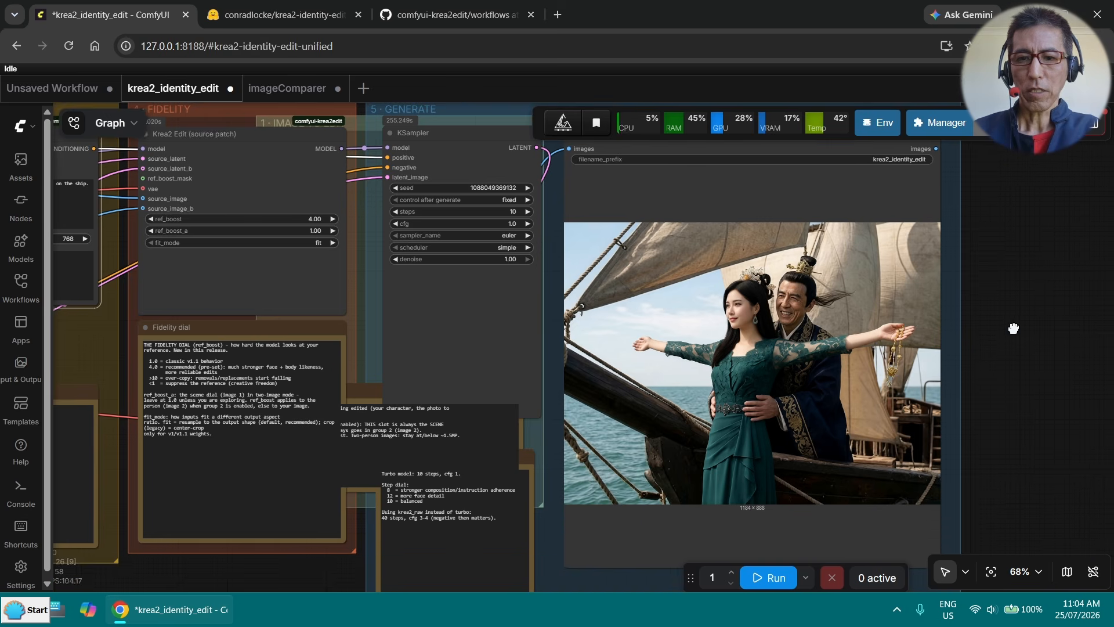
{"action": "scroll", "coordinate": [835, 370], "scroll_direction": "up", "scroll_amount": 4}
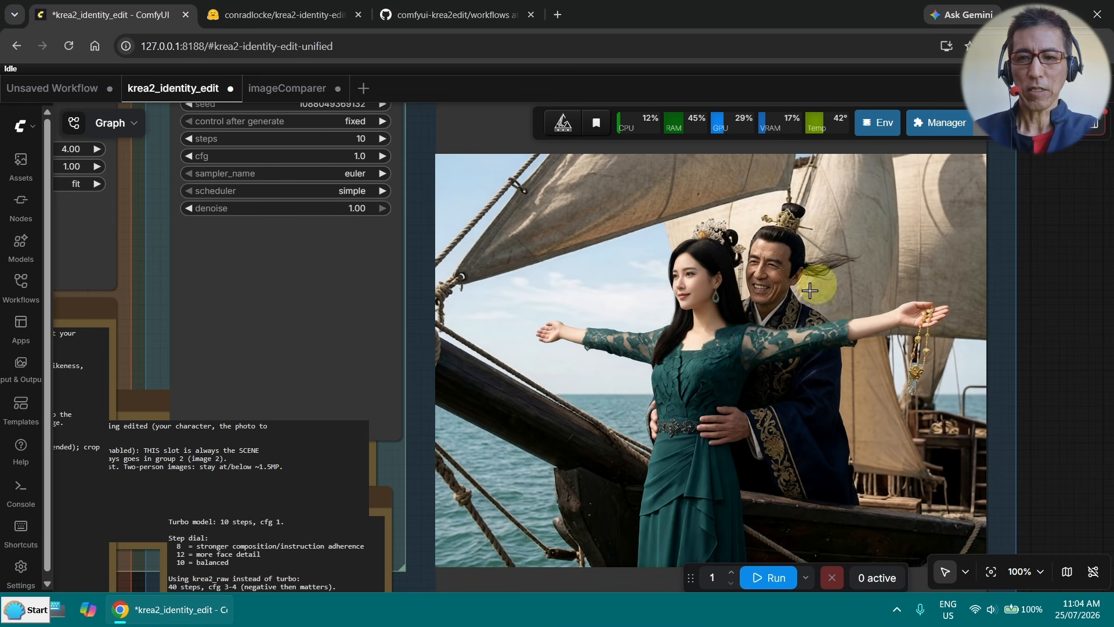
{"action": "scroll", "coordinate": [871, 317], "scroll_direction": "up", "scroll_amount": 1}
{"action": "scroll", "coordinate": [868, 318], "scroll_direction": "down", "scroll_amount": 1}
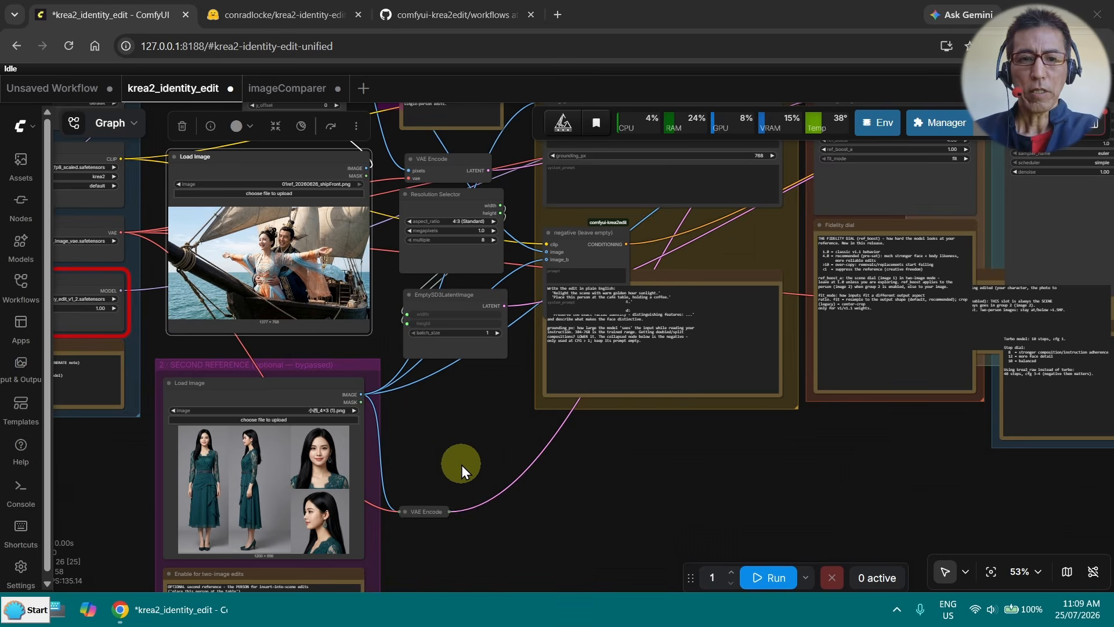
- Load 02ref_20250709_prettyWomanDrink.png as the scene image in the first Load Image node
{"action": "scroll", "coordinate": [460, 462], "scroll_direction": "up", "scroll_amount": 2}
{"action": "left_click_drag", "start_coordinate": [472, 435], "coordinate": [593, 479]}
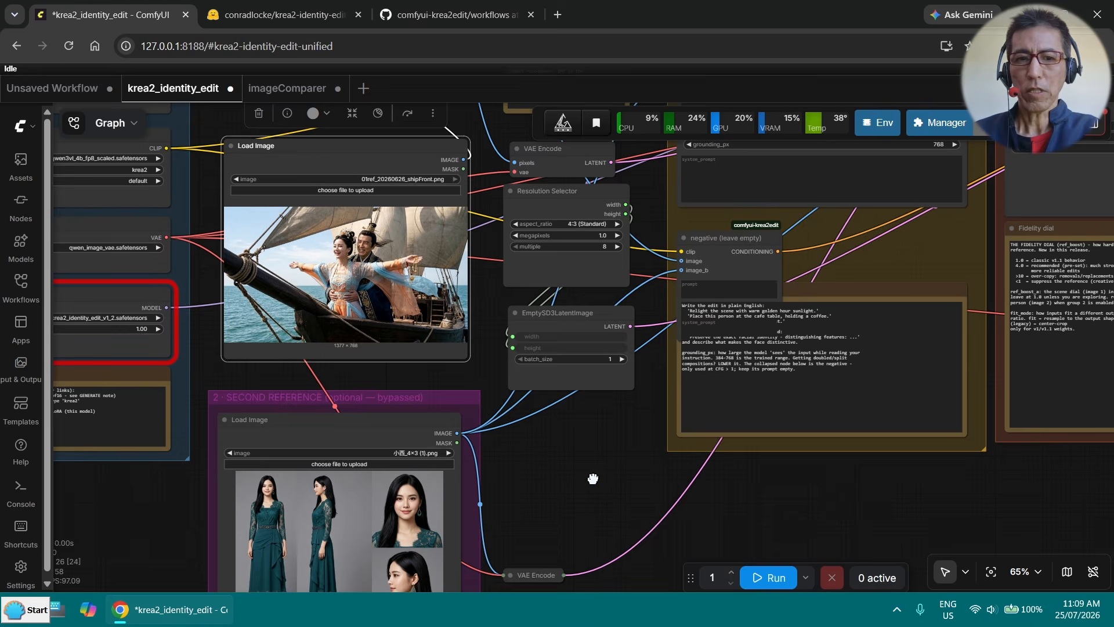
{"action": "scroll", "coordinate": [593, 479], "scroll_direction": "up", "scroll_amount": 2}
{"action": "left_click_drag", "start_coordinate": [1113, 360], "coordinate": [300, 257]}
{"action": "left_click_drag", "start_coordinate": [466, 299], "coordinate": [662, 342]}
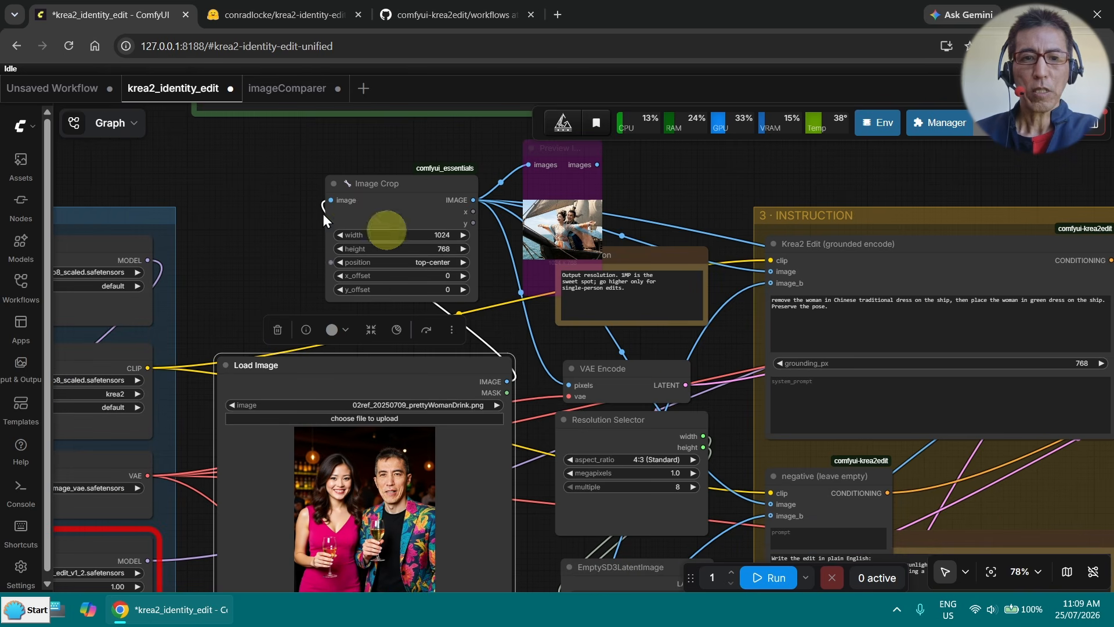
- Bypass the Image Crop node and set the Resolution Selector's aspect ratio to 3:4 (Portrait Standard)
{"action": "left_click", "coordinate": [377, 194]}
{"action": "key", "text": "ctrl+b"}
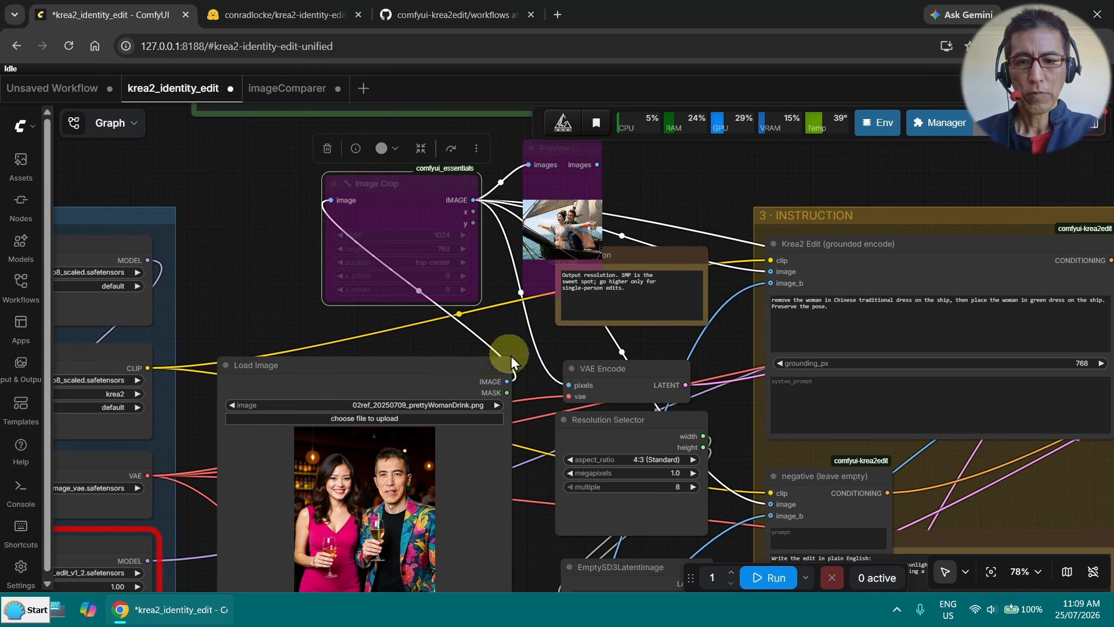
{"action": "scroll", "coordinate": [509, 354], "scroll_direction": "up", "scroll_amount": 2}
{"action": "scroll", "coordinate": [560, 293], "scroll_direction": "up", "scroll_amount": 2}
{"action": "scroll", "coordinate": [564, 291], "scroll_direction": "up", "scroll_amount": 1}
{"action": "left_click", "coordinate": [564, 291]}
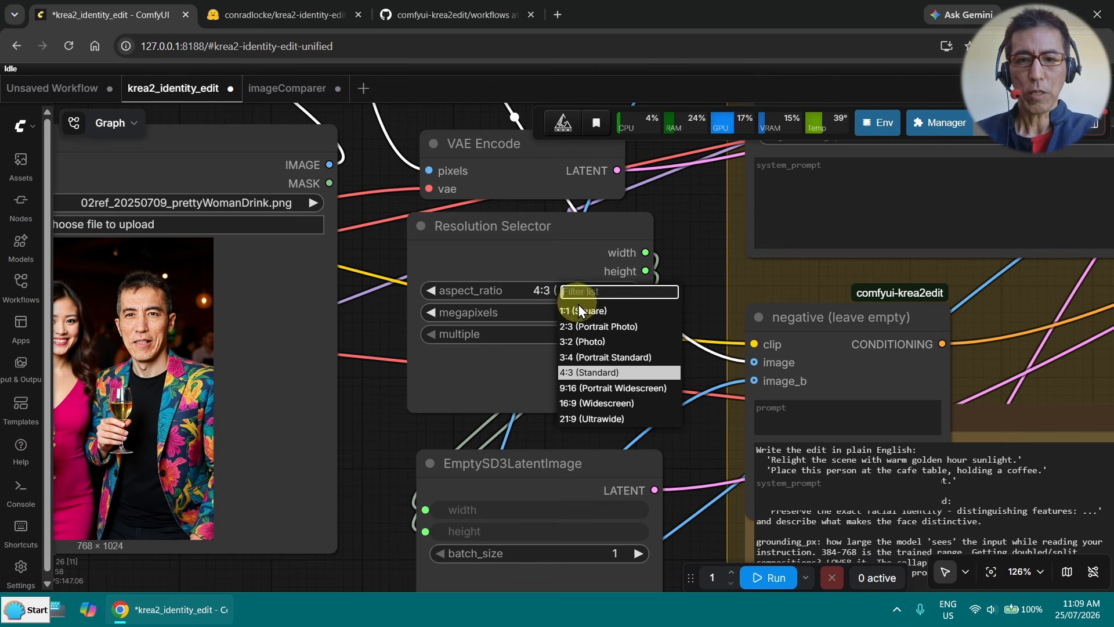
{"action": "left_click", "coordinate": [611, 356]}
- Load 小北_4x3.png into the second reference group's Load Image node
{"action": "left_click_drag", "start_coordinate": [374, 448], "coordinate": [591, 139]}
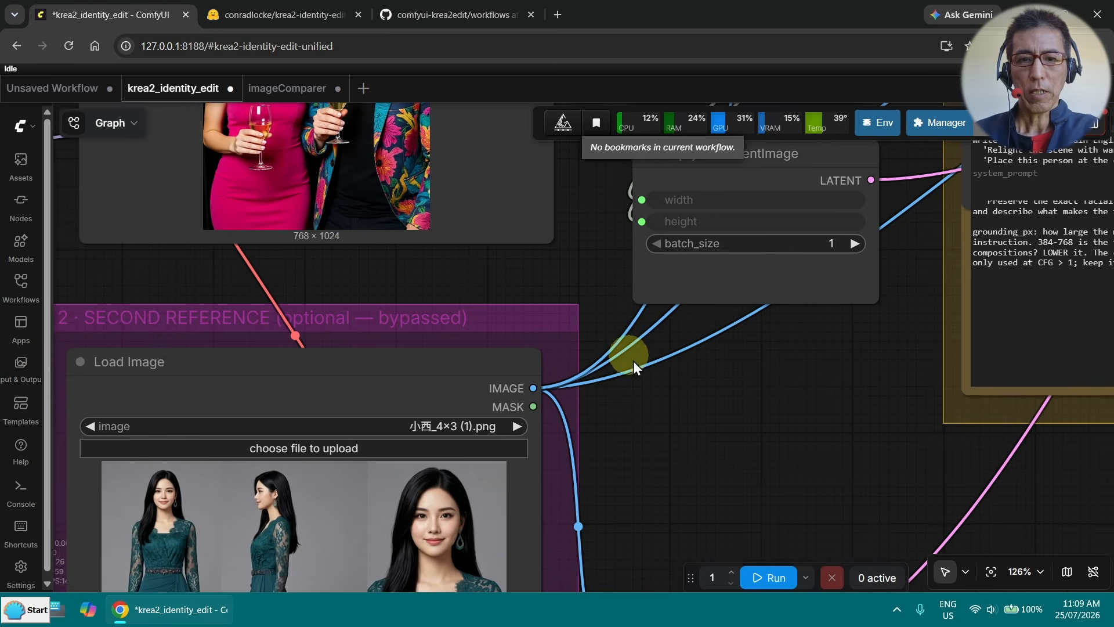
{"action": "scroll", "coordinate": [633, 380], "scroll_direction": "down", "scroll_amount": 4}
{"action": "left_click_drag", "start_coordinate": [677, 482], "coordinate": [667, 346]}
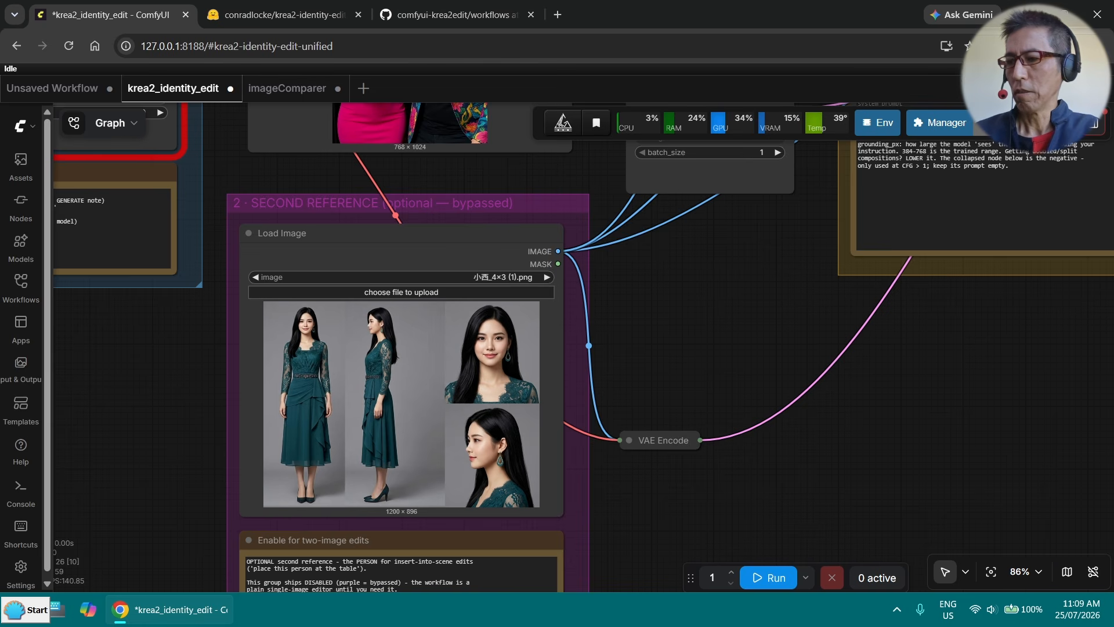
{"action": "left_click_drag", "start_coordinate": [1113, 378], "coordinate": [354, 394]}
- Set the Krea2 Edit (grounded encode) prompt to "replace the woman in red dress with the woman from image 2."
{"action": "left_click_drag", "start_coordinate": [626, 346], "coordinate": [335, 561]}
{"action": "scroll", "coordinate": [444, 487], "scroll_direction": "down", "scroll_amount": 2}
{"action": "left_click_drag", "start_coordinate": [531, 229], "coordinate": [372, 405]}
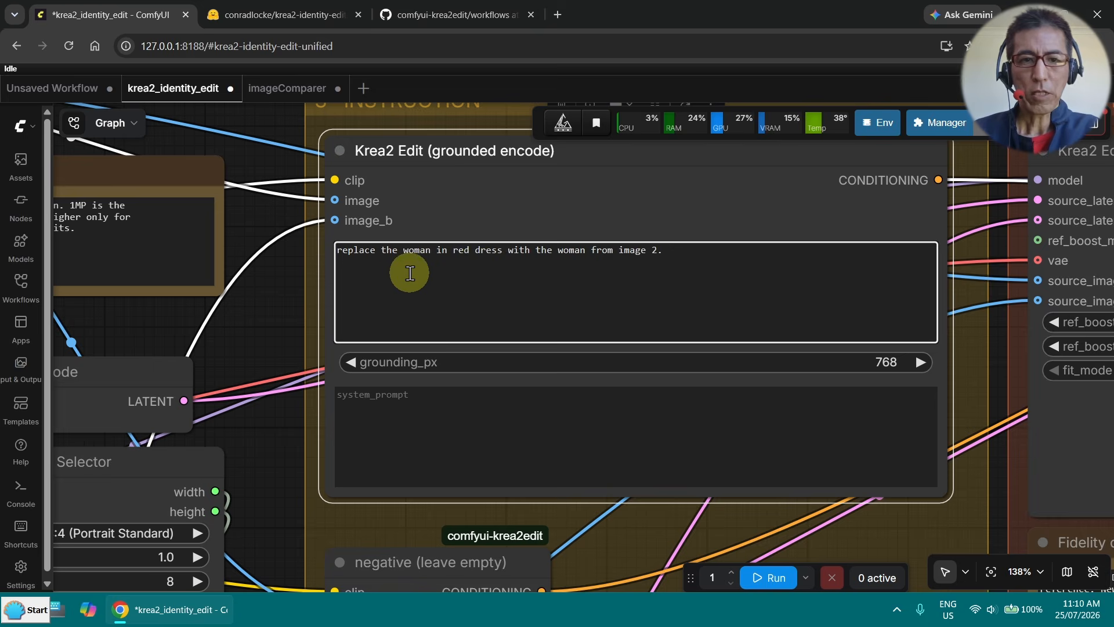
{"action": "scroll", "coordinate": [406, 274], "scroll_direction": "up", "scroll_amount": 5}
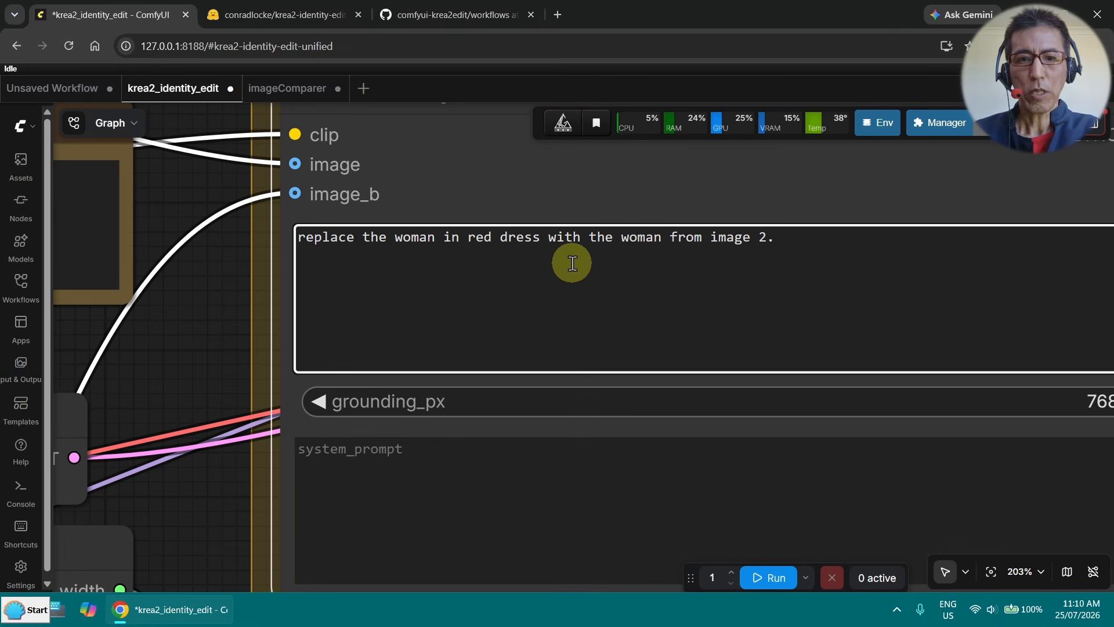
{"action": "scroll", "coordinate": [801, 272], "scroll_direction": "down", "scroll_amount": 8}
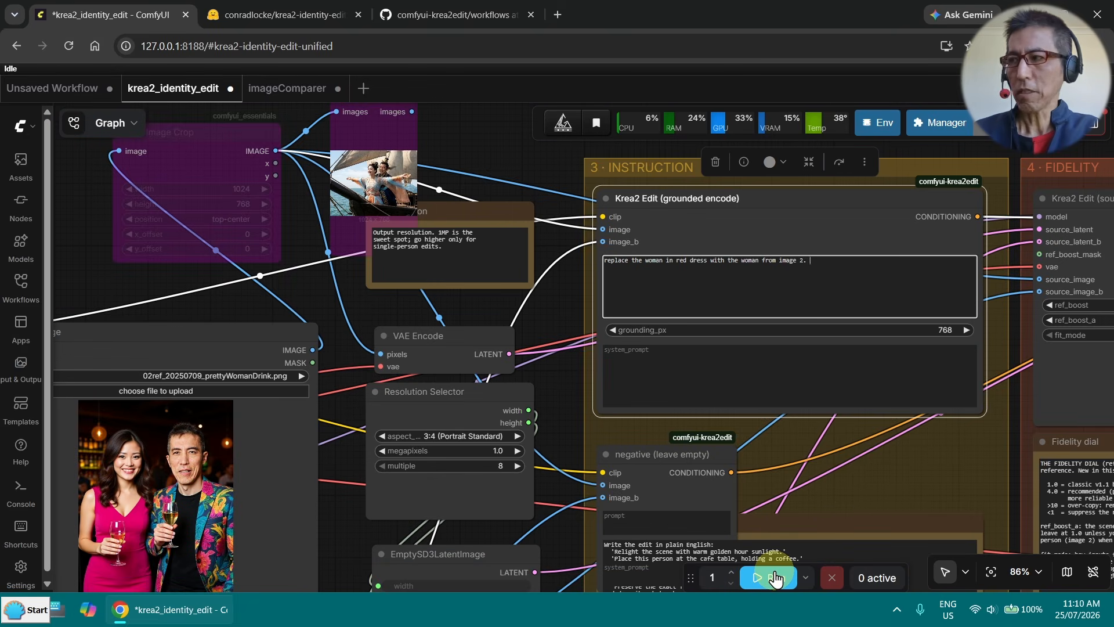
- Generate the bar scene edit by running the workflow, closing the logs when execution finishes
{"action": "left_click", "coordinate": [775, 577]}
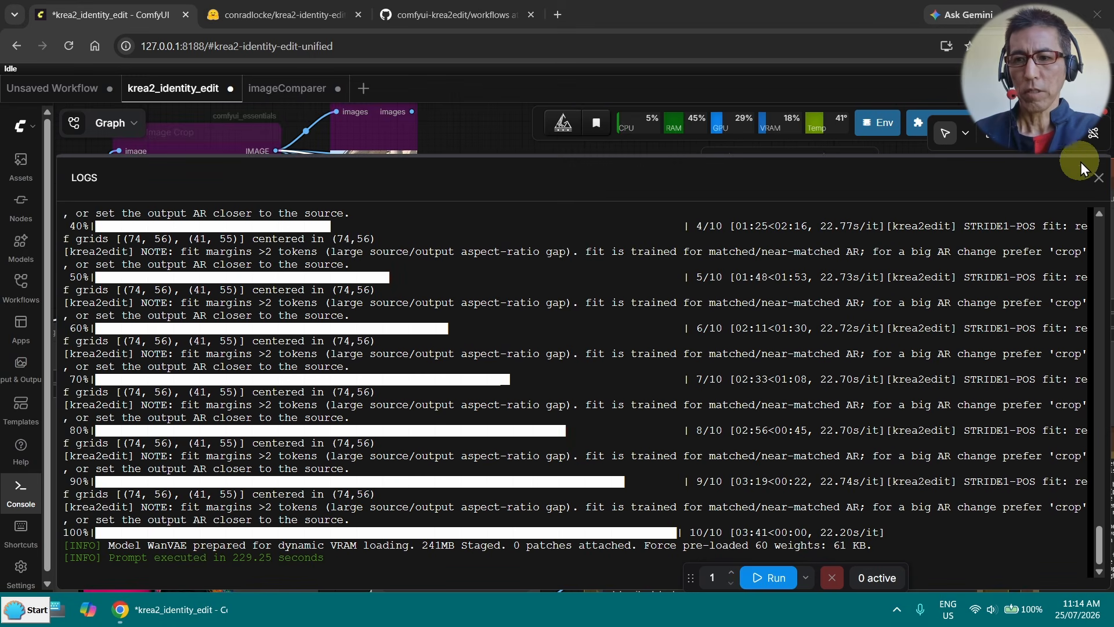
{"action": "left_click", "coordinate": [1099, 178]}
{"action": "scroll", "coordinate": [962, 278], "scroll_direction": "down", "scroll_amount": 3}
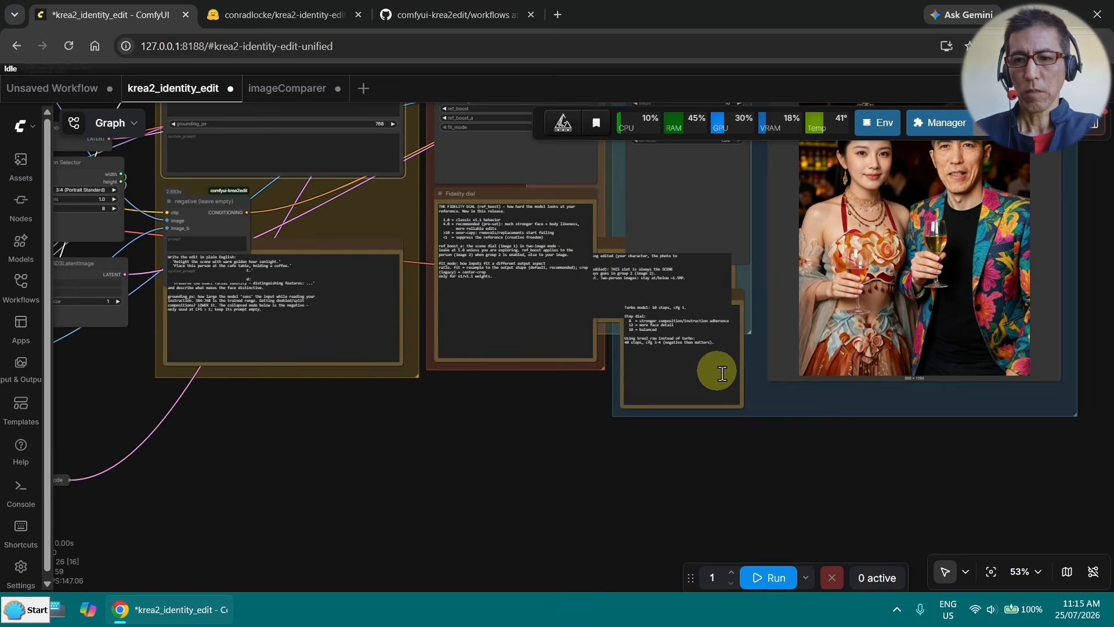
- Examine the generated bar scene against the scene image and second reference, checking the replaced woman's face, dress and pose
{"action": "left_click_drag", "start_coordinate": [896, 470], "coordinate": [913, 537]}
{"action": "left_click_drag", "start_coordinate": [414, 510], "coordinate": [741, 495]}
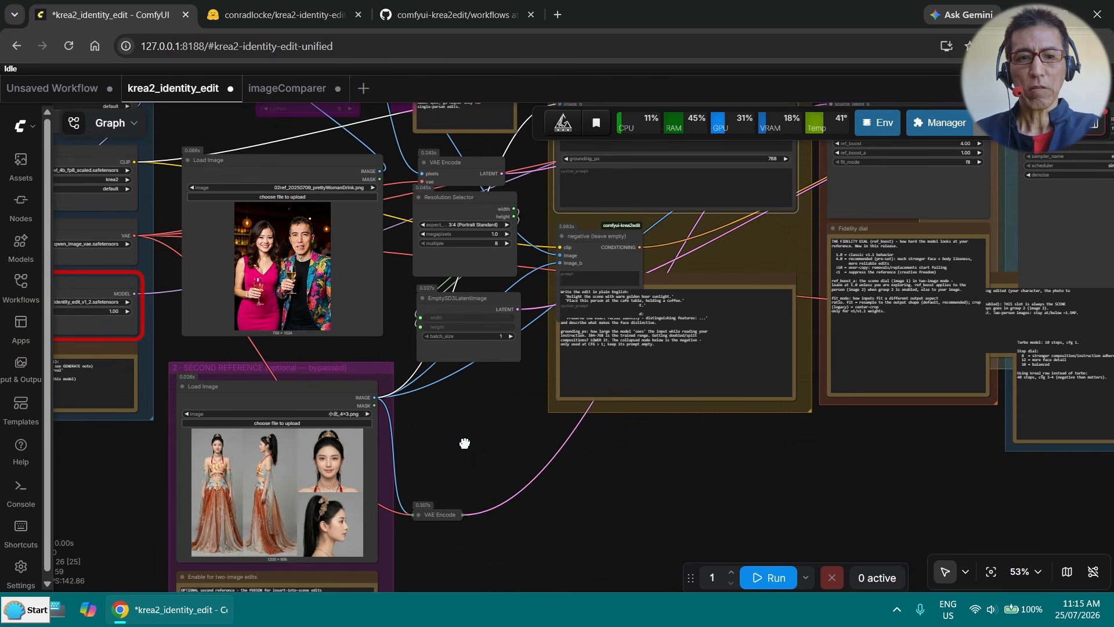
{"action": "left_click_drag", "start_coordinate": [464, 443], "coordinate": [634, 480]}
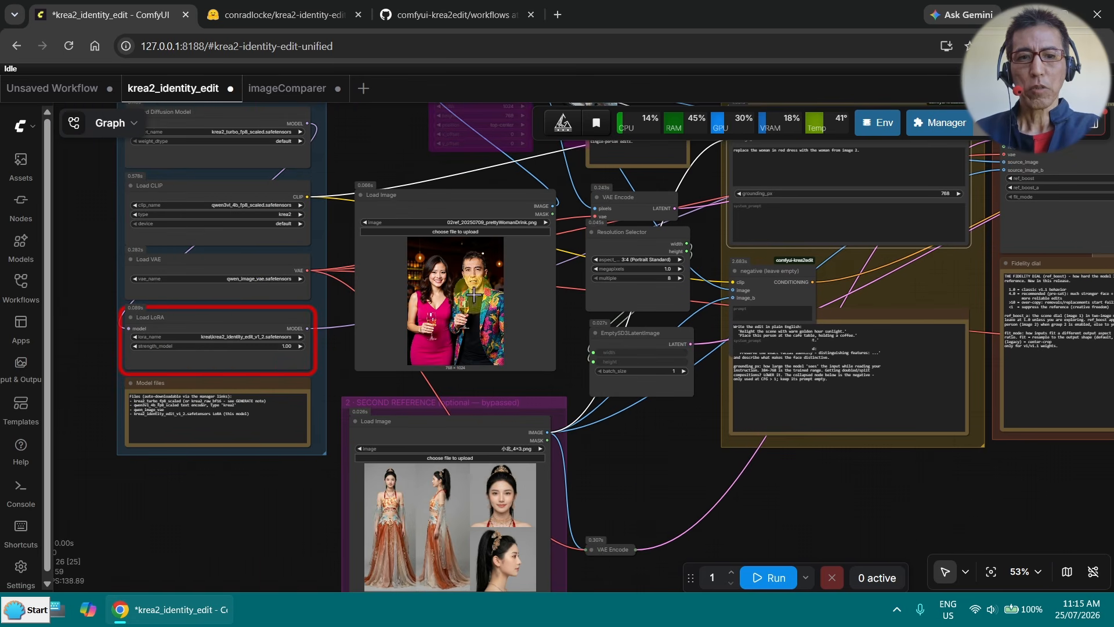
{"action": "scroll", "coordinate": [638, 423], "scroll_direction": "down", "scroll_amount": 2}
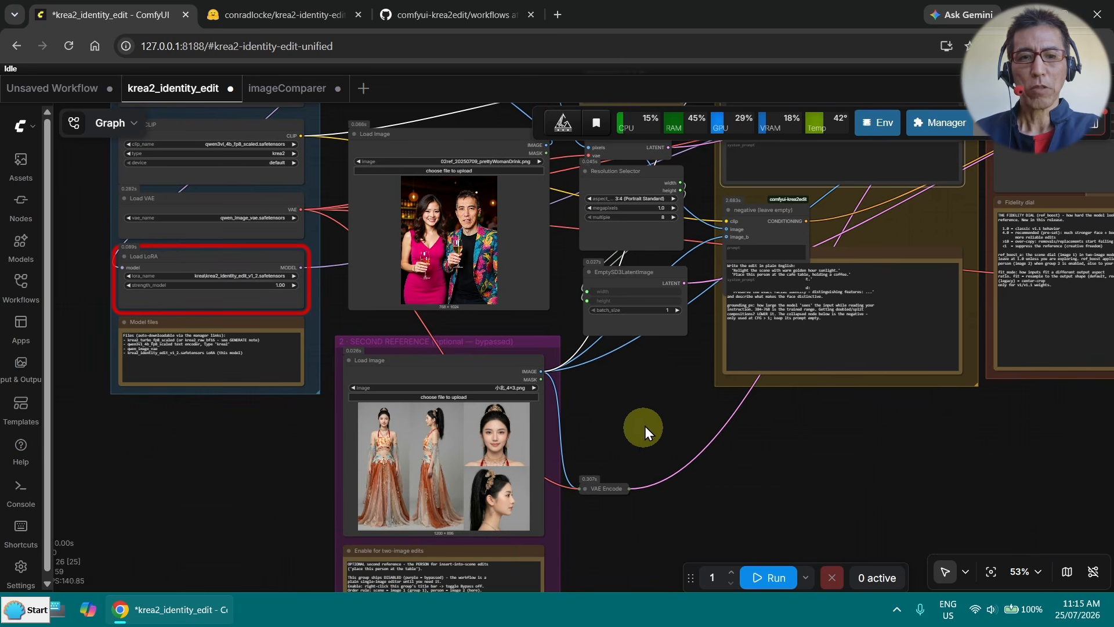
{"action": "left_click_drag", "start_coordinate": [645, 426], "coordinate": [328, 427]}
{"action": "left_click_drag", "start_coordinate": [487, 405], "coordinate": [180, 414]}
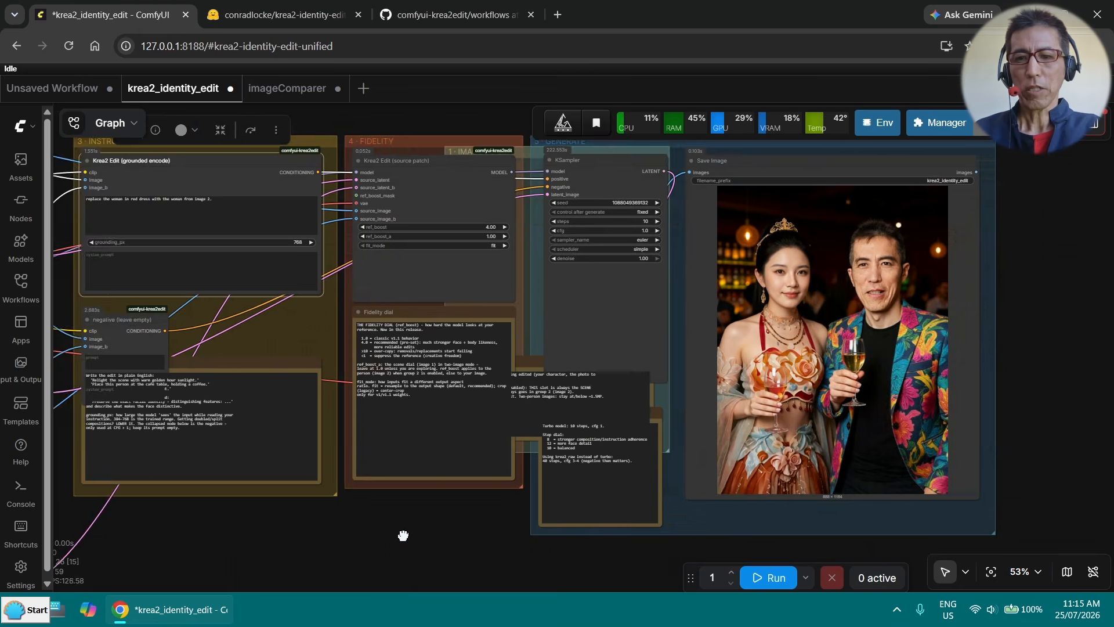
{"action": "scroll", "coordinate": [613, 507], "scroll_direction": "up", "scroll_amount": 3}
{"action": "left_click_drag", "start_coordinate": [726, 517], "coordinate": [707, 556]}
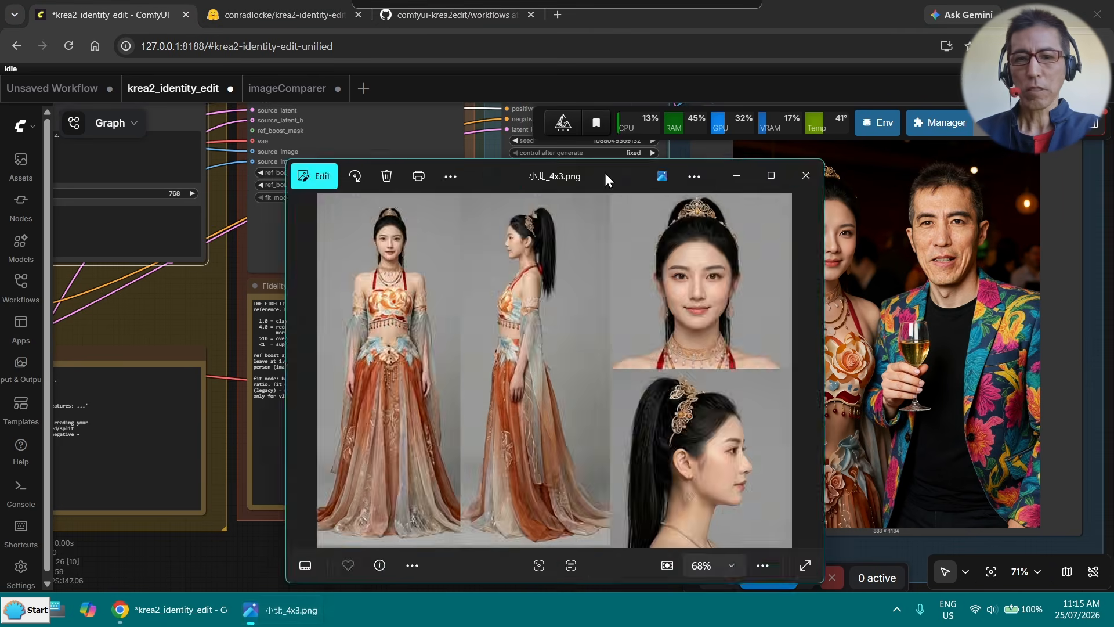
- Compare the dress details in 小北_4x3.png, enlarged in the image viewer, with the generated image, and close the viewer
{"action": "left_click_drag", "start_coordinate": [604, 173], "coordinate": [413, 130]}
{"action": "scroll", "coordinate": [228, 237], "scroll_direction": "up", "scroll_amount": 6}
{"action": "left_click_drag", "start_coordinate": [229, 238], "coordinate": [547, 302]}
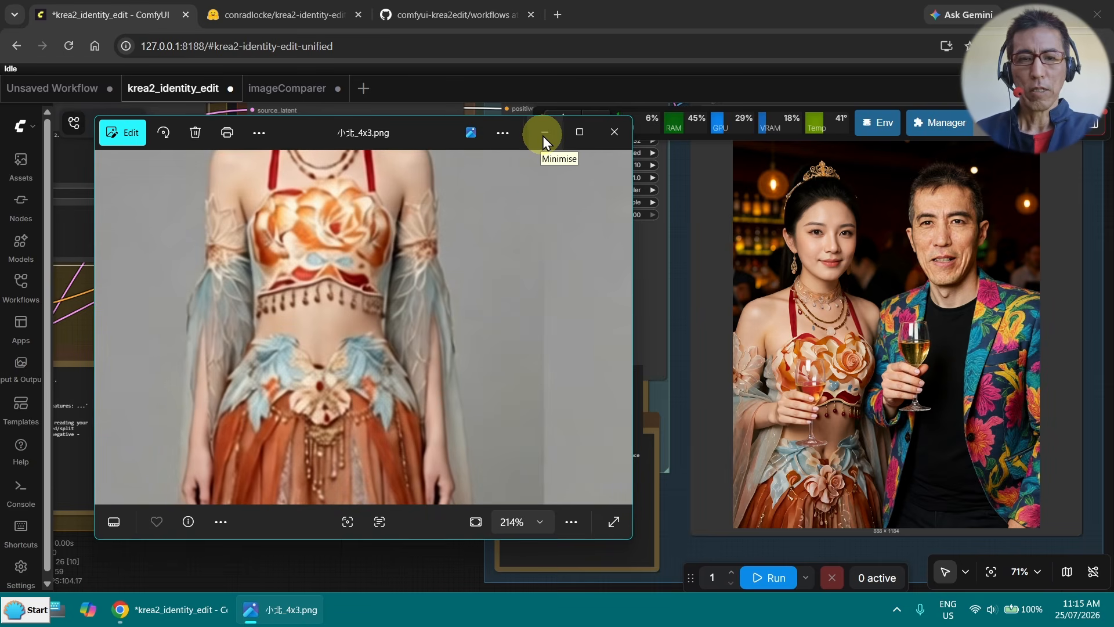
{"action": "left_click", "coordinate": [617, 134]}
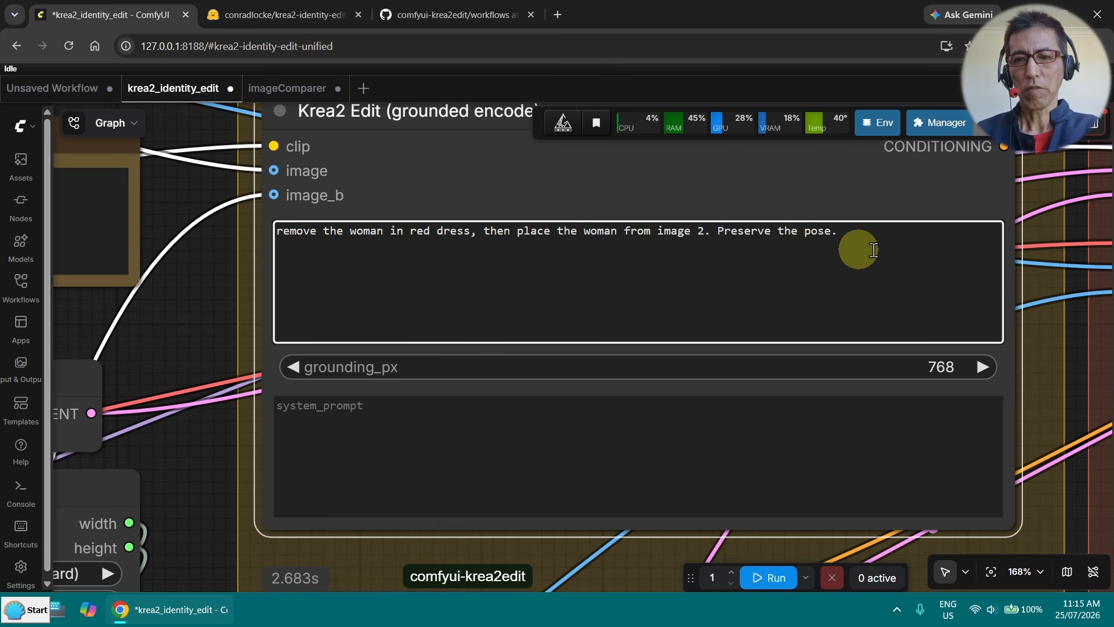
- Run the workflow with the prompt "remove the woman in red dress, then place the woman from image 2. Preserve the pose." and compare the two outputs
{"action": "left_click", "coordinate": [765, 577]}
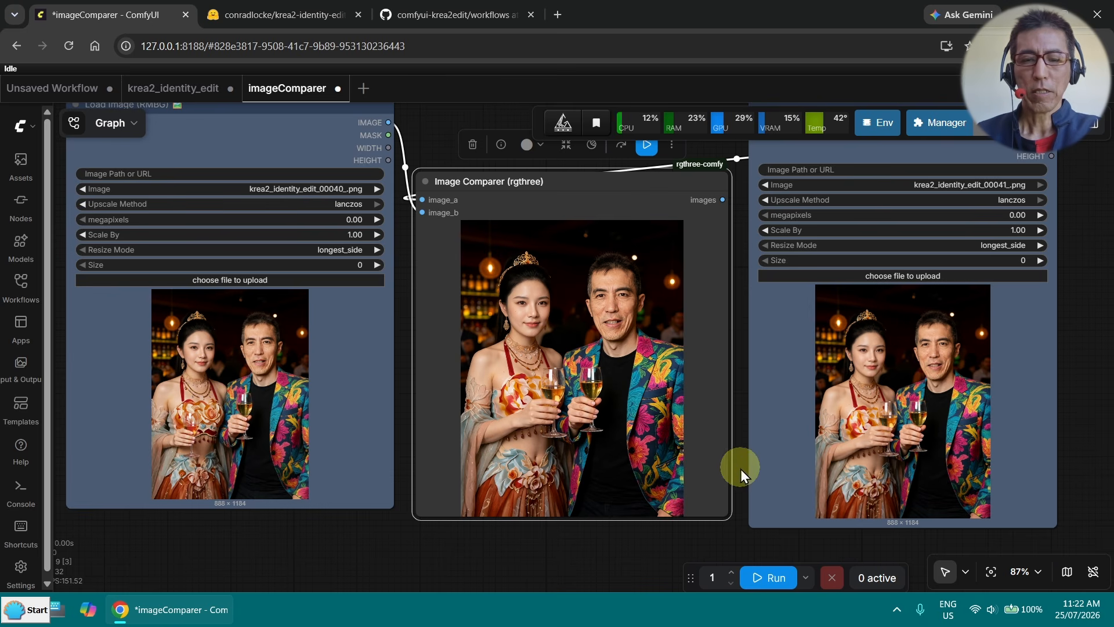
{"action": "scroll", "coordinate": [456, 453], "scroll_direction": "up", "scroll_amount": 5}
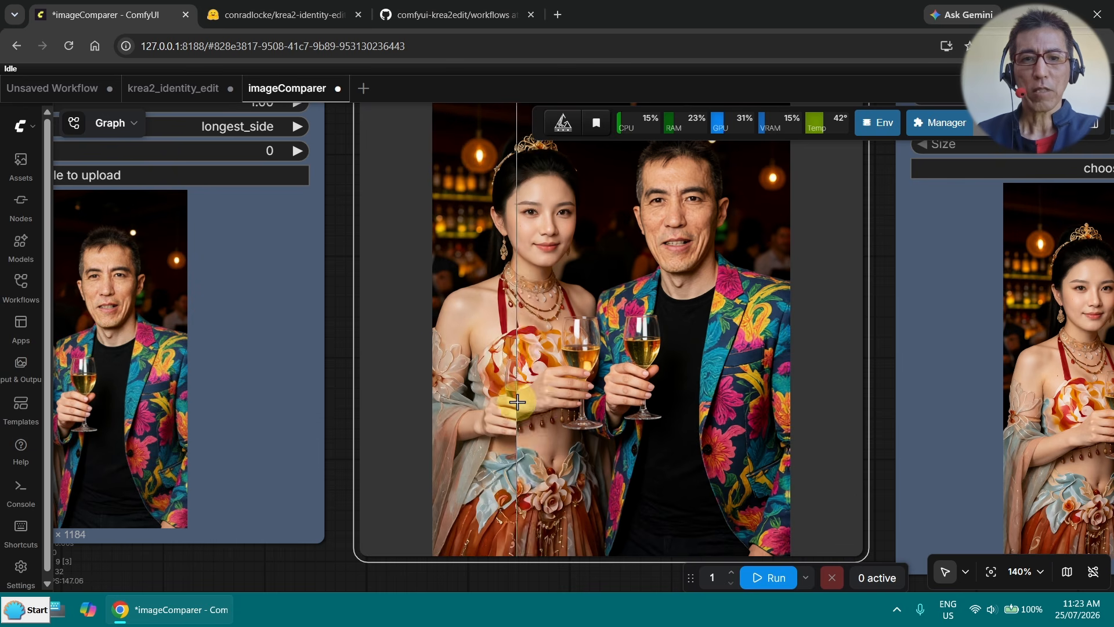
- Compare the two bar scene outputs up close in the Image Comparer, checking the woman's face, dress and glass
{"action": "scroll", "coordinate": [592, 239], "scroll_direction": "up", "scroll_amount": 2}
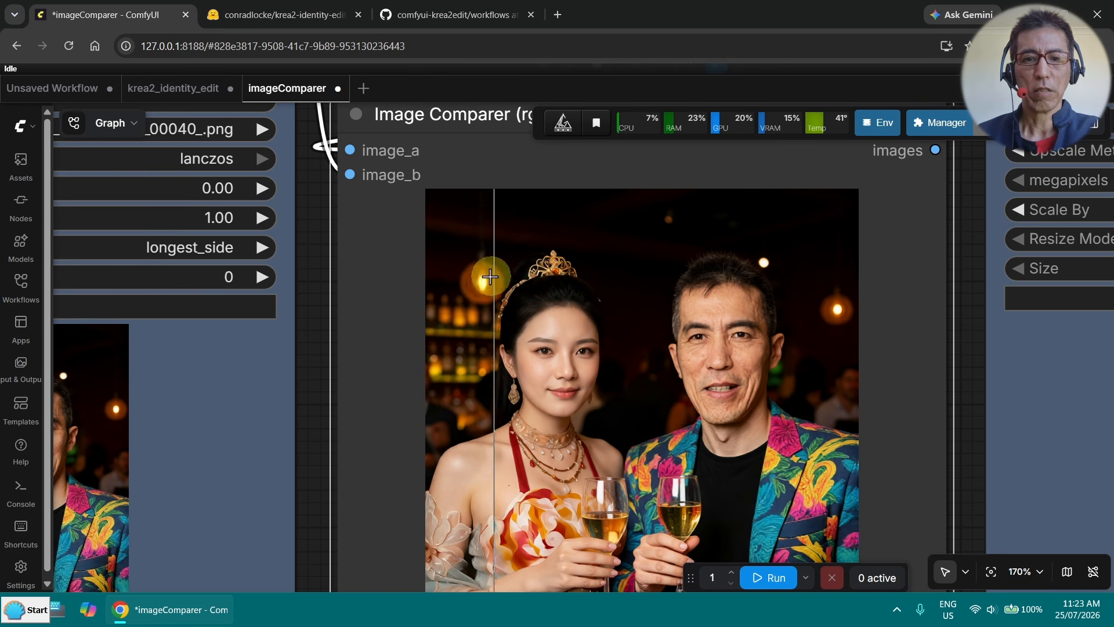
{"action": "scroll", "coordinate": [503, 298], "scroll_direction": "up", "scroll_amount": 3}
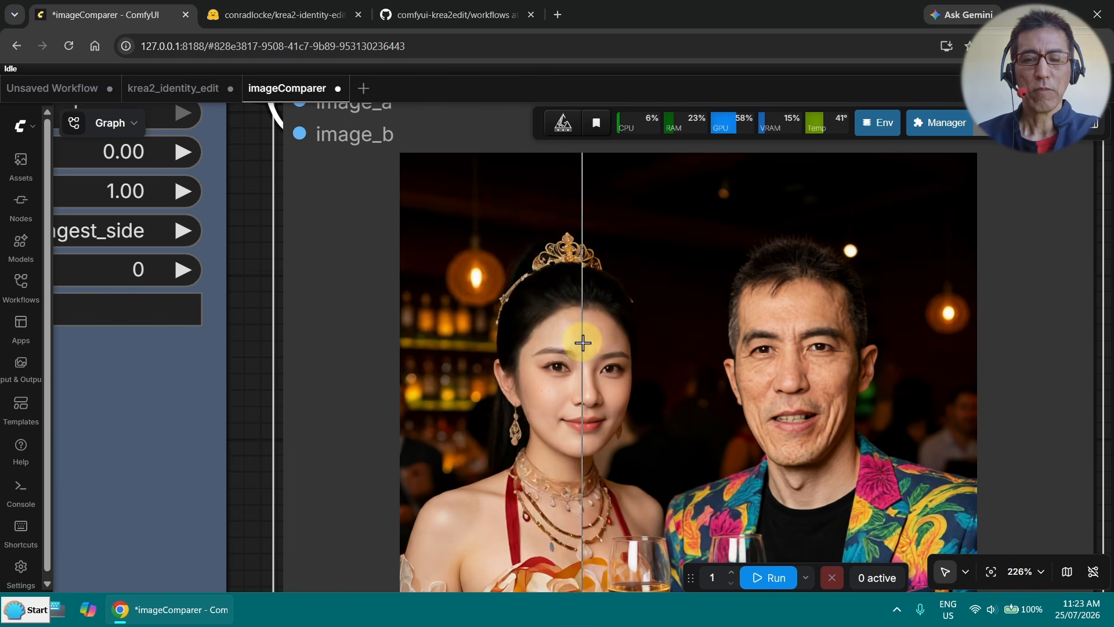
{"action": "scroll", "coordinate": [579, 338], "scroll_direction": "down", "scroll_amount": 5}
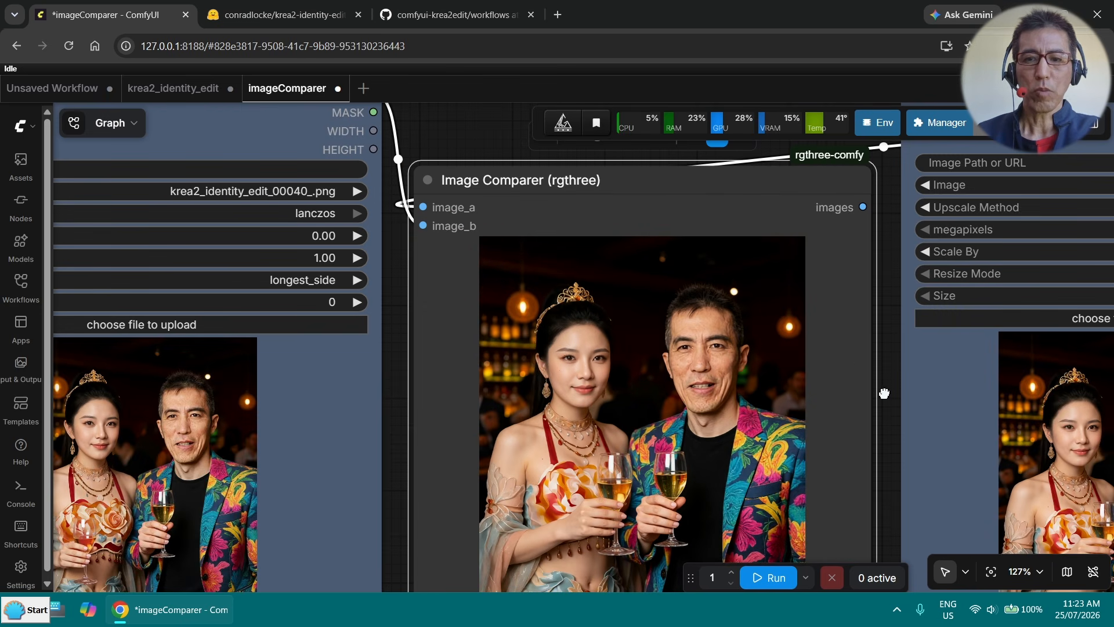
{"action": "left_click_drag", "start_coordinate": [883, 393], "coordinate": [779, 288]}
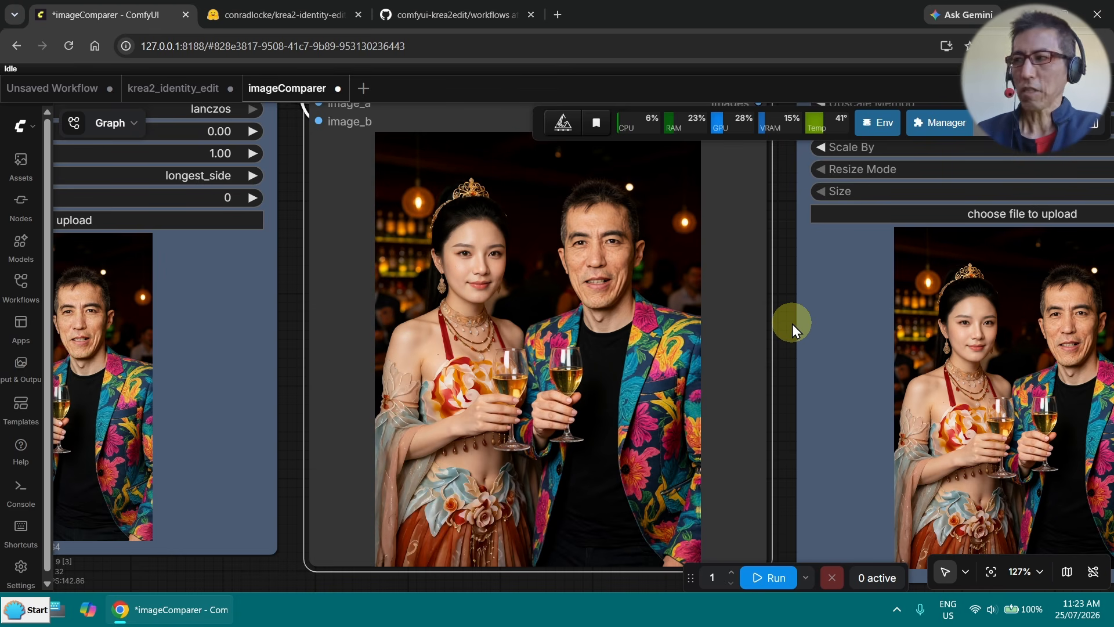
{"action": "scroll", "coordinate": [792, 324], "scroll_direction": "down", "scroll_amount": 3}
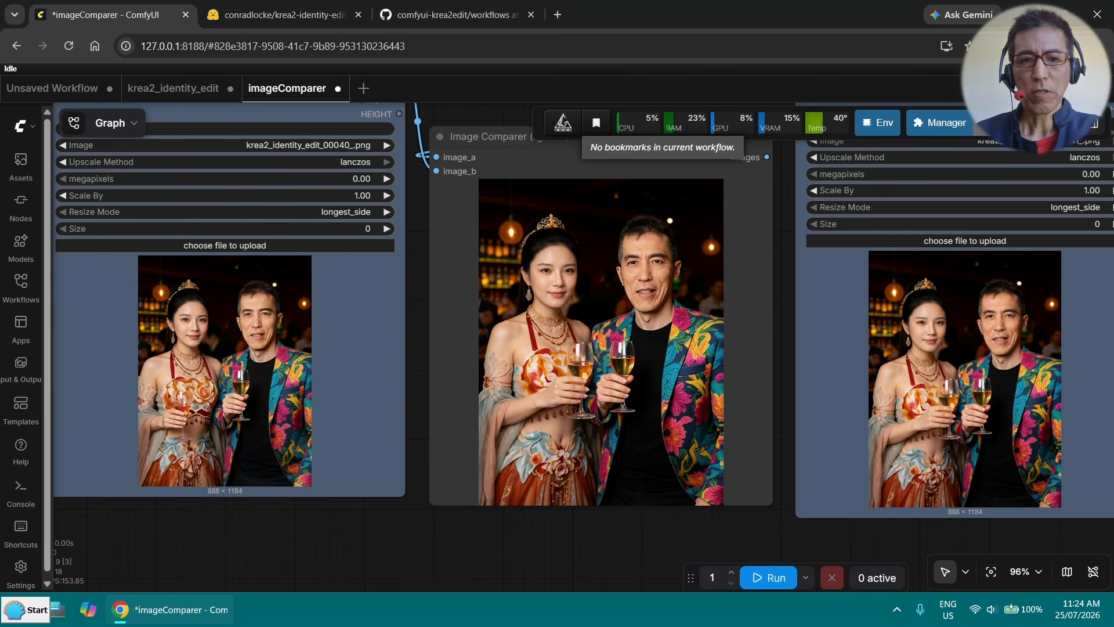
{"action": "left_click_drag", "start_coordinate": [435, 487], "coordinate": [415, 542]}
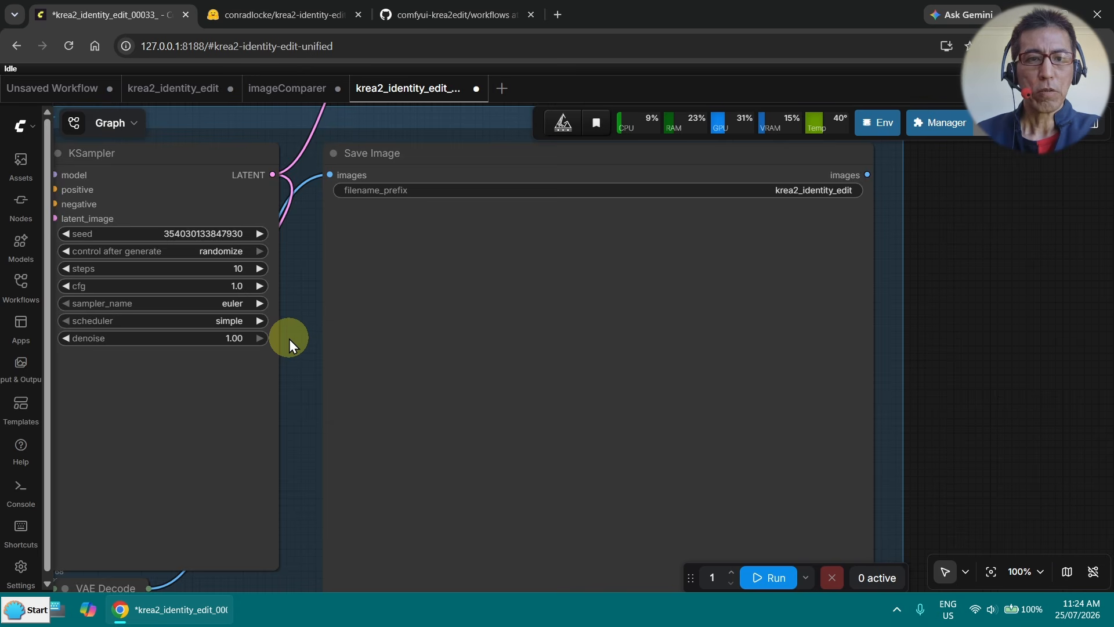
- Examine how the krea2_identity_edit_00033_ workflow joins two loaded reference images through the Image Stitch (RMBG) node
{"action": "scroll", "coordinate": [289, 339], "scroll_direction": "down", "scroll_amount": 5}
{"action": "left_click_drag", "start_coordinate": [272, 172], "coordinate": [651, 18]}
{"action": "left_click_drag", "start_coordinate": [355, 471], "coordinate": [437, 506]}
{"action": "scroll", "coordinate": [449, 440], "scroll_direction": "up", "scroll_amount": 3}
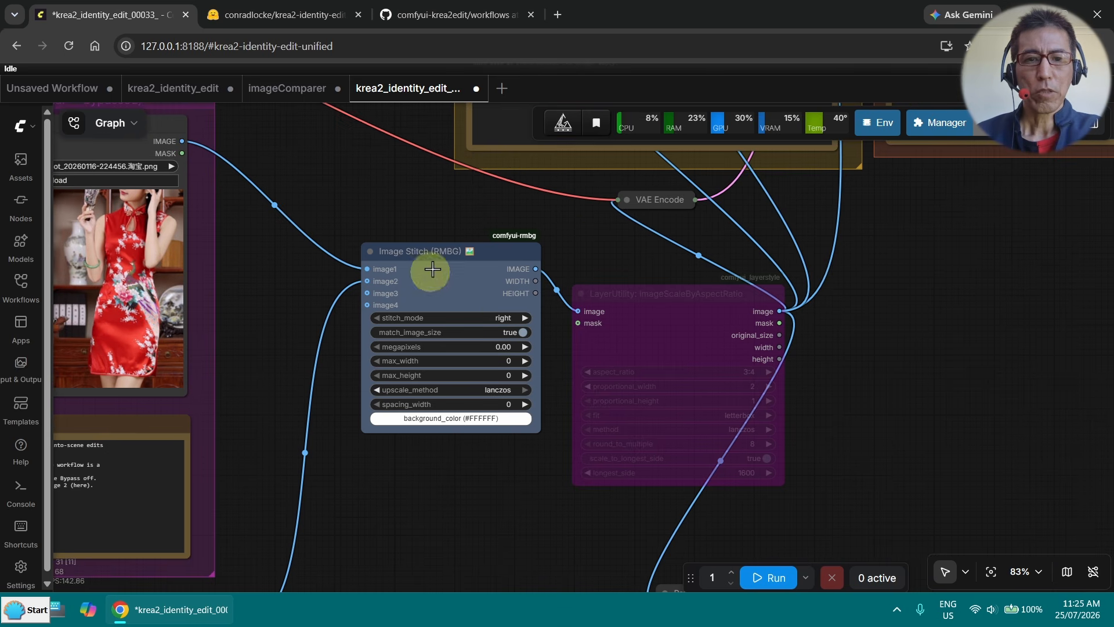
{"action": "left_click_drag", "start_coordinate": [255, 315], "coordinate": [435, 227]}
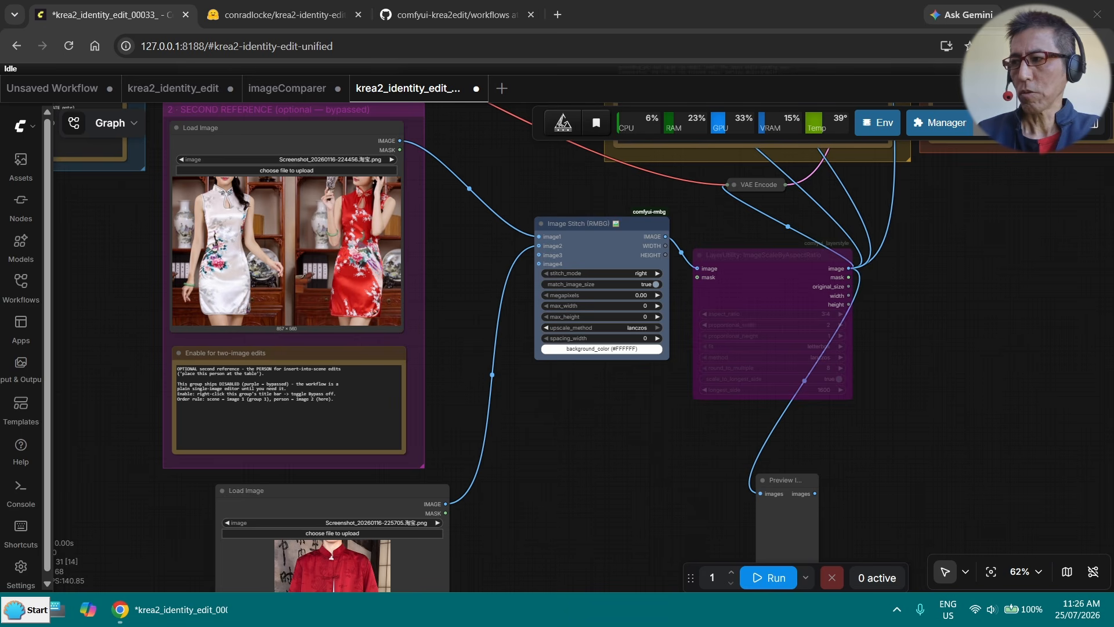
- Load meKungFu_4x3.png and 小南_4x3.png as the two references for Image Stitch and preview the stitched image
{"action": "left_click_drag", "start_coordinate": [545, 346], "coordinate": [282, 254]}
{"action": "left_click_drag", "start_coordinate": [306, 515], "coordinate": [333, 565]}
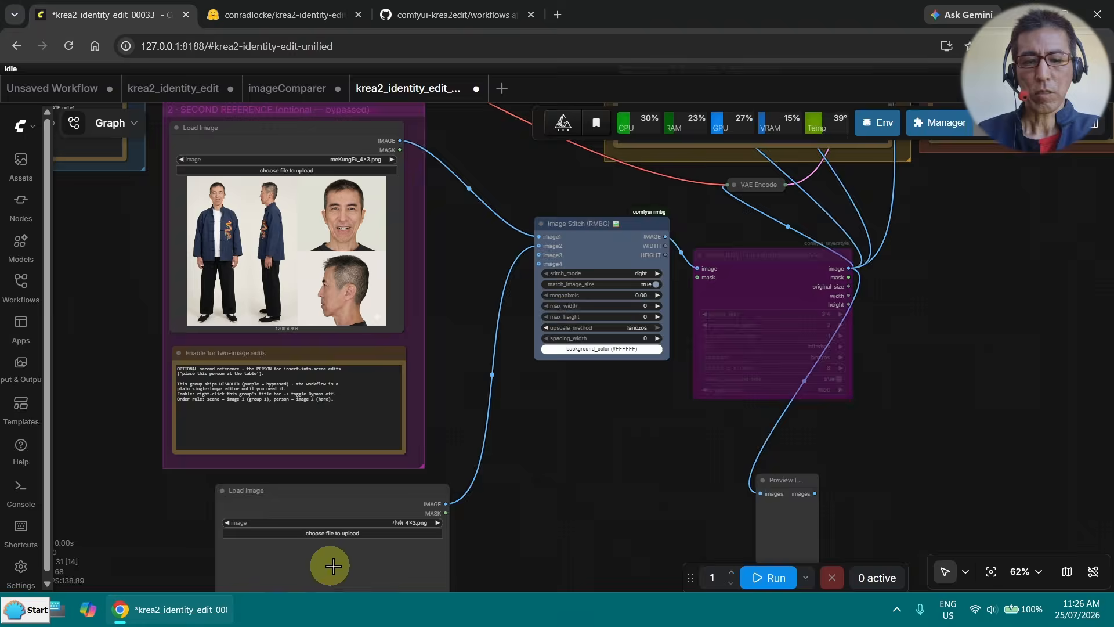
{"action": "scroll", "coordinate": [561, 500], "scroll_direction": "down", "scroll_amount": 3}
{"action": "scroll", "coordinate": [633, 467], "scroll_direction": "up", "scroll_amount": 7}
{"action": "left_click_drag", "start_coordinate": [633, 467], "coordinate": [504, 464]}
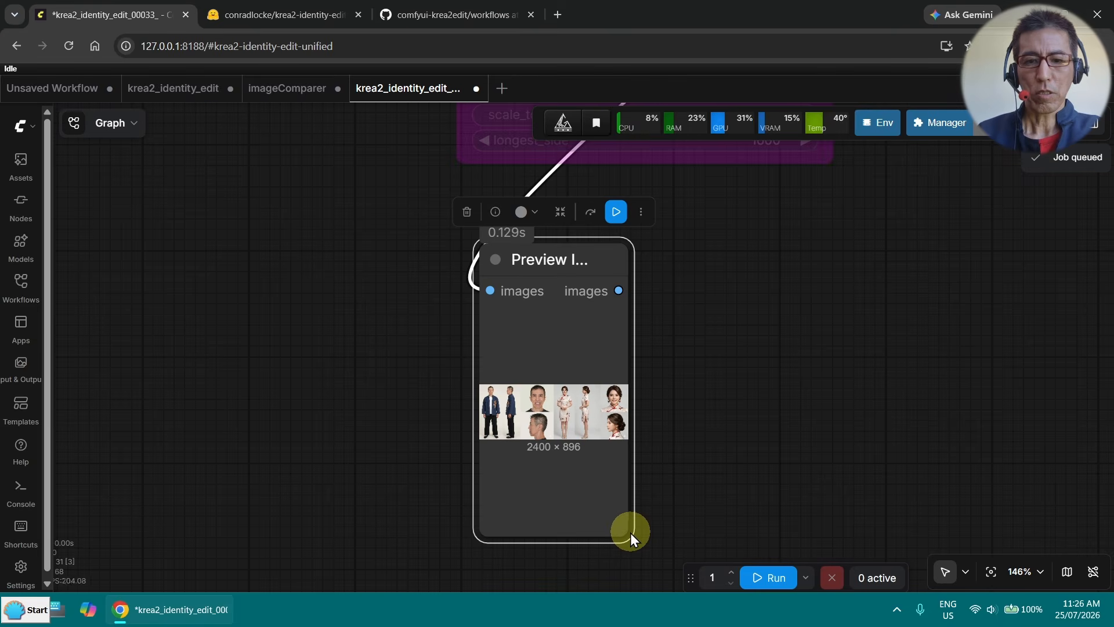
{"action": "left_click_drag", "start_coordinate": [630, 533], "coordinate": [1008, 408]}
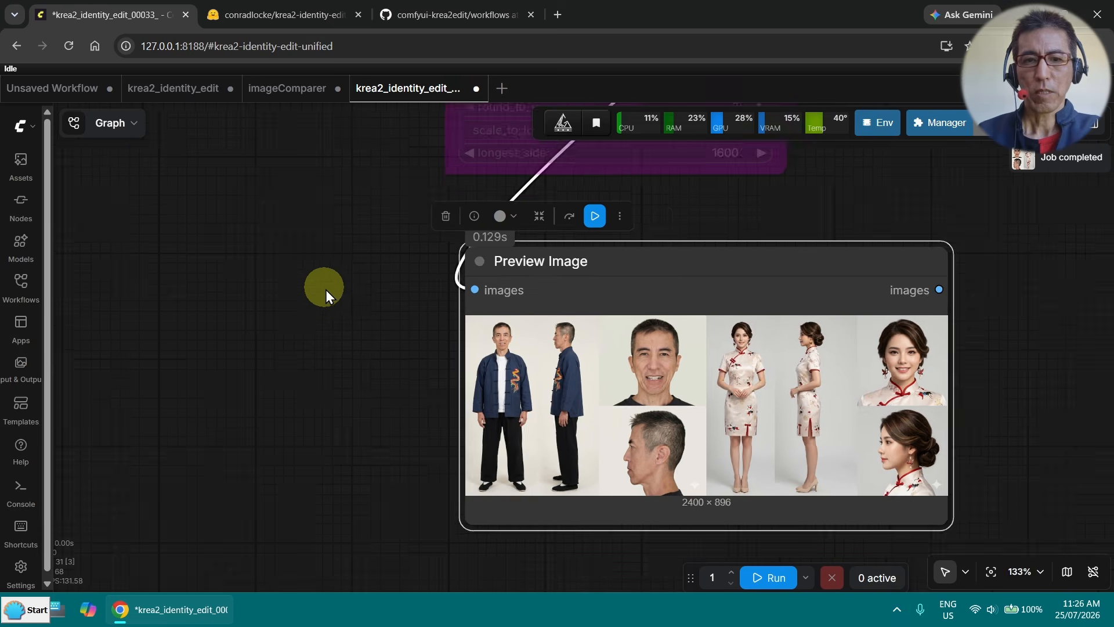
- Set the Krea2 Edit prompt to "A man and a woman are sitting in a sofa. They are having coffee and smiling to the viewer."
{"action": "scroll", "coordinate": [689, 280], "scroll_direction": "down", "scroll_amount": 10}
{"action": "left_click_drag", "start_coordinate": [689, 281], "coordinate": [690, 424]}
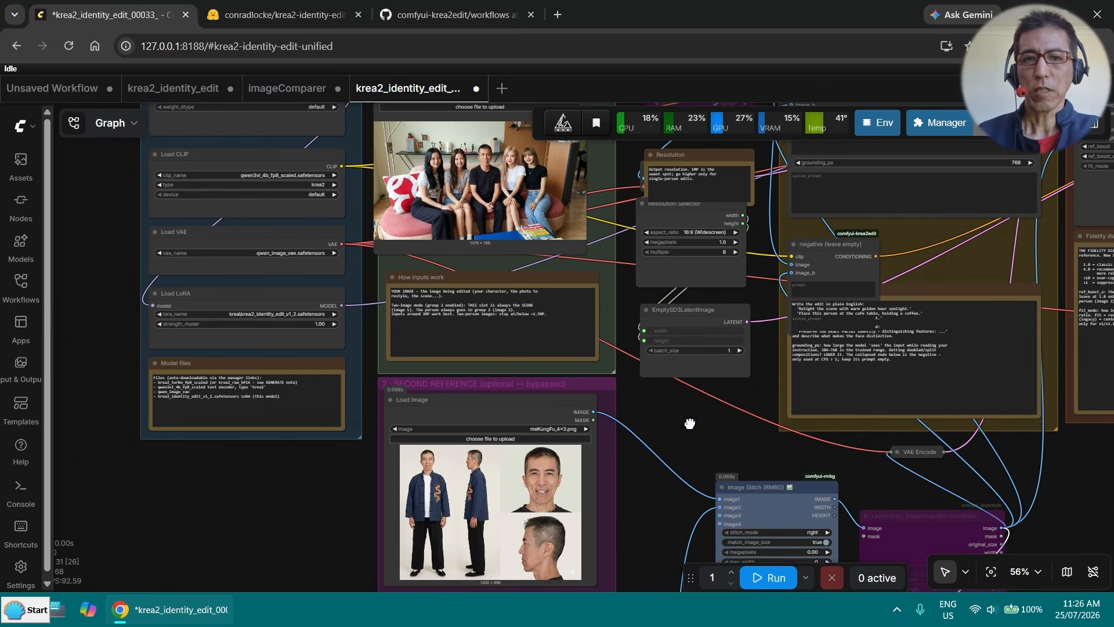
{"action": "scroll", "coordinate": [688, 423], "scroll_direction": "down", "scroll_amount": 1}
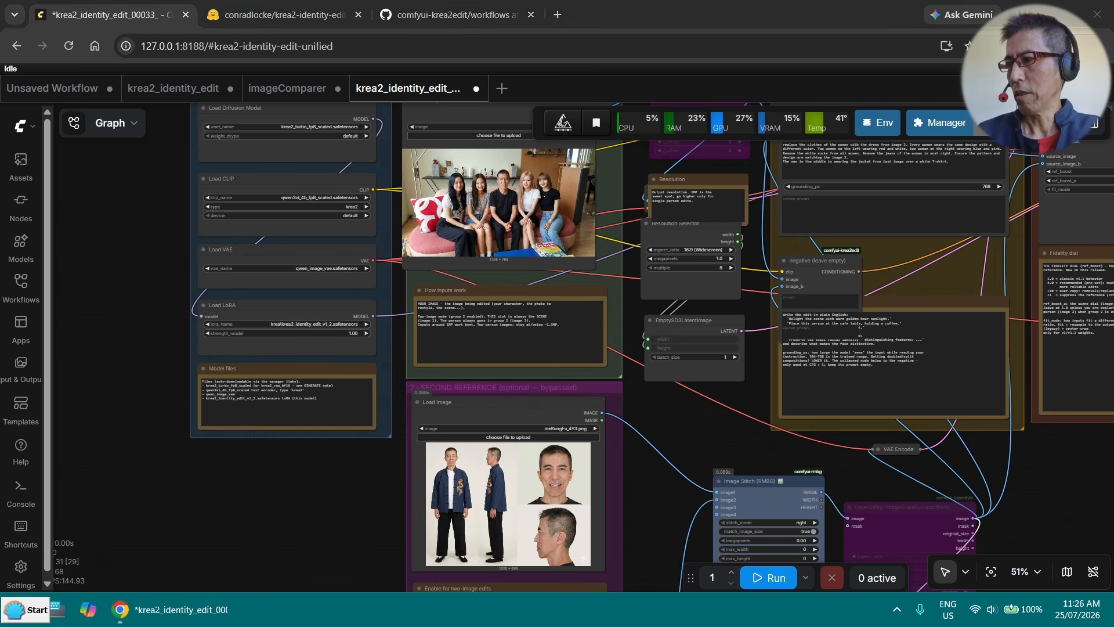
{"action": "left_click_drag", "start_coordinate": [690, 459], "coordinate": [396, 531]}
{"action": "left_click", "coordinate": [360, 273]}
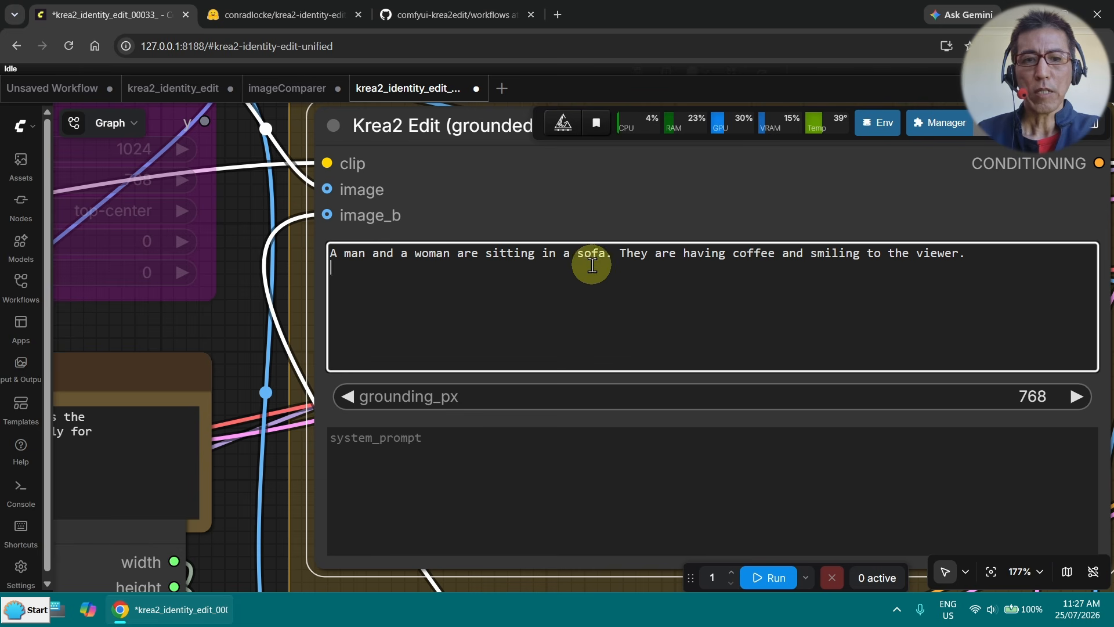
{"action": "scroll", "coordinate": [748, 284], "scroll_direction": "down", "scroll_amount": 1}
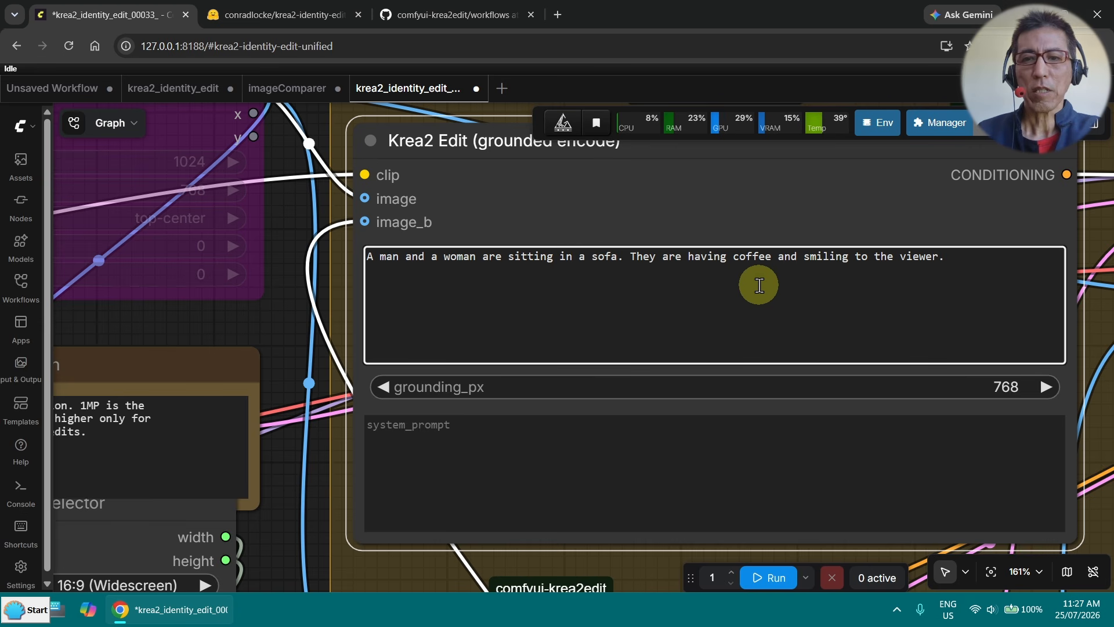
{"action": "left_click_drag", "start_coordinate": [292, 353], "coordinate": [281, 328]}
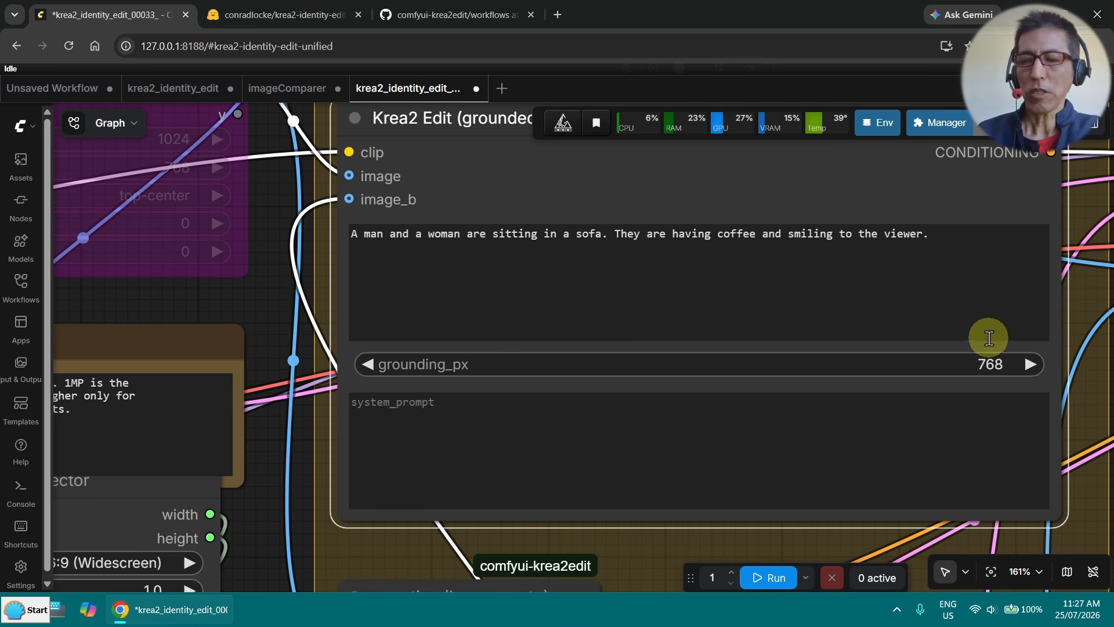
- Run the workflow to generate the sofa scene from the stitched man and woman references
{"action": "scroll", "coordinate": [318, 362], "scroll_direction": "down", "scroll_amount": 5}
{"action": "left_click_drag", "start_coordinate": [345, 288], "coordinate": [587, 84]}
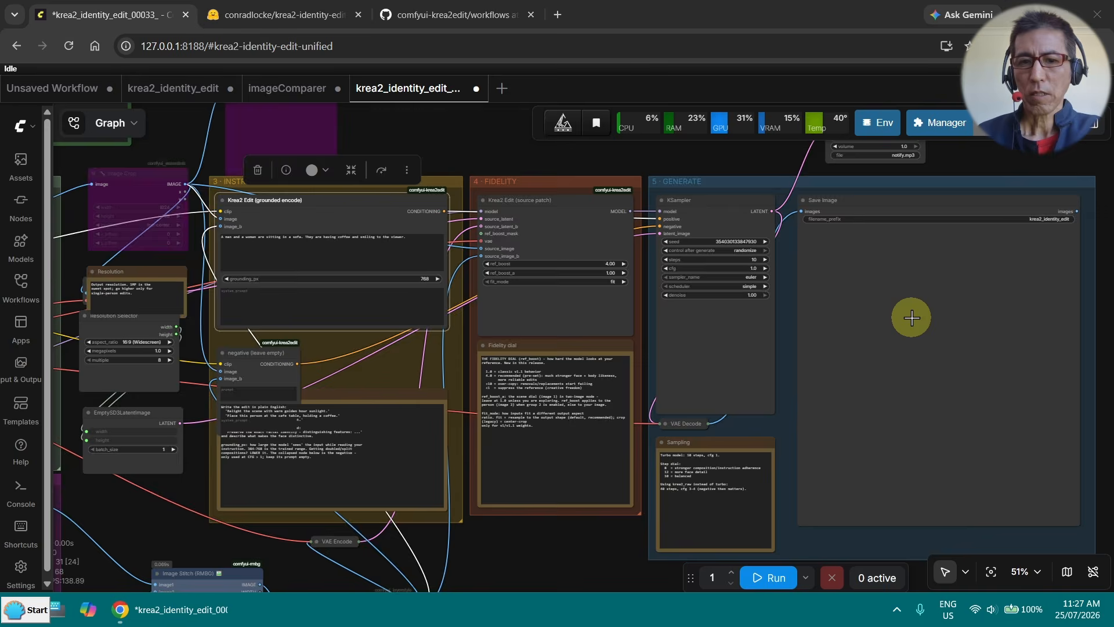
{"action": "scroll", "coordinate": [912, 318], "scroll_direction": "up", "scroll_amount": 2}
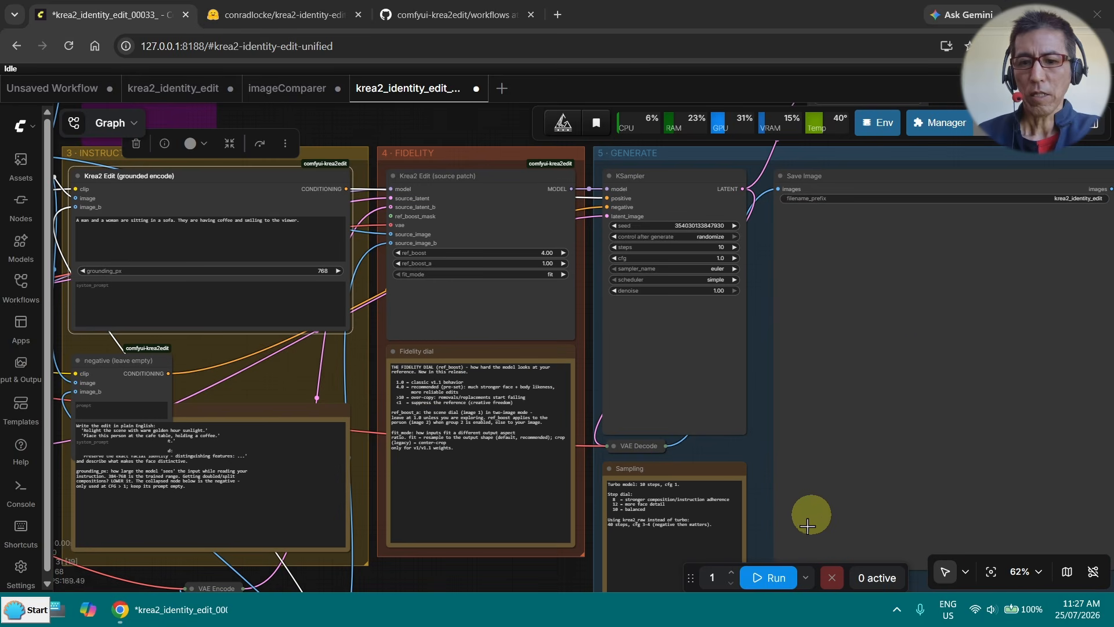
{"action": "left_click", "coordinate": [760, 578]}
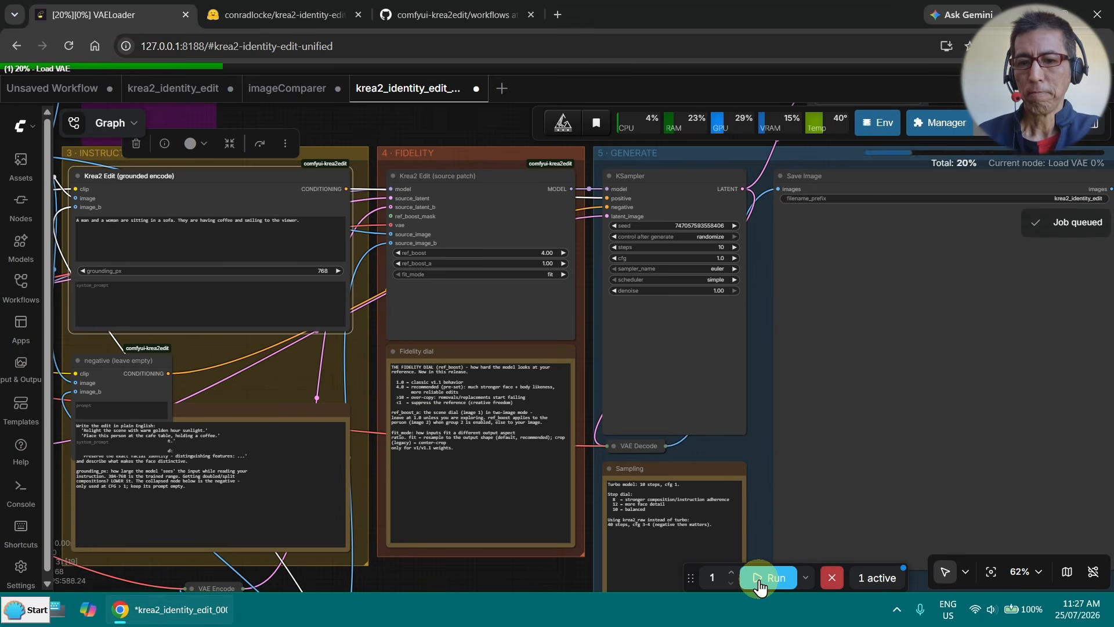